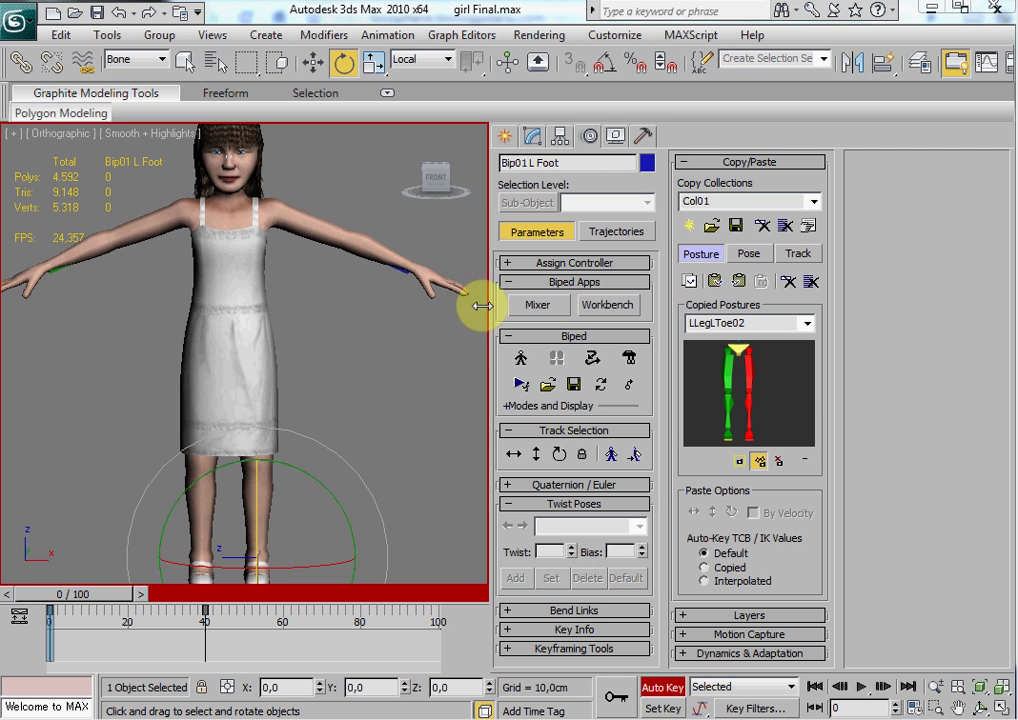
Enlarge the viewport by narrowing the command area to a single column, framing the girl character.
left_click_drag(493, 304, 897, 286)
scroll(486, 463, "down", 3)
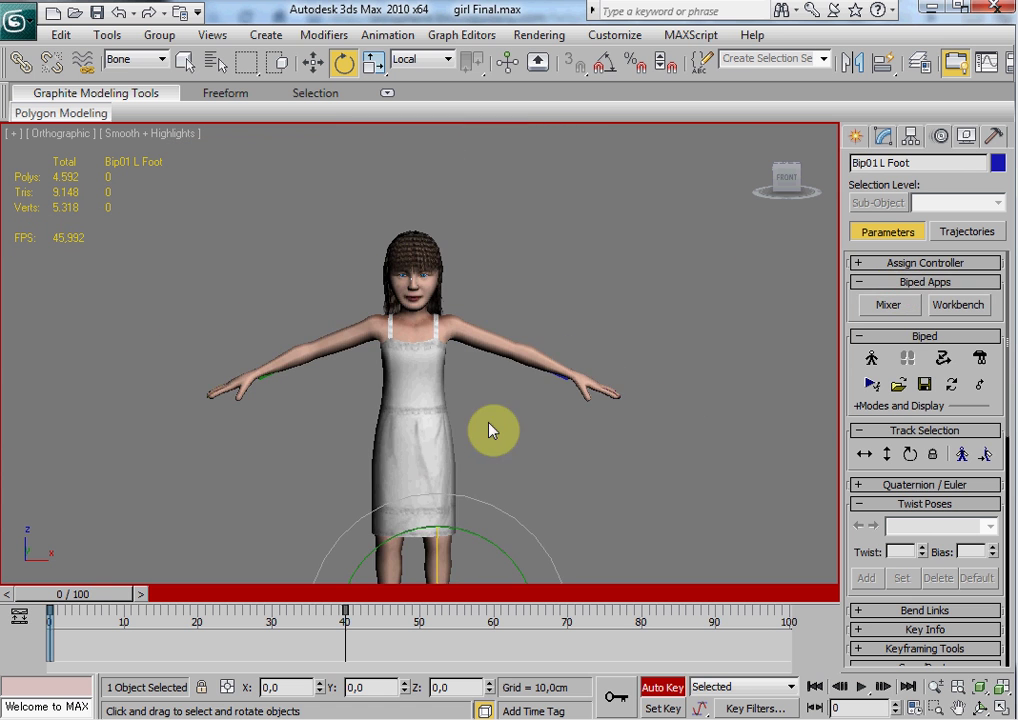
middle_click_drag(586, 475, 528, 481, "alt")
mouse_move(593, 429)
middle_mouse_down("alt")
mouse_move(604, 423)
mouse_move(571, 442)
mouse_move(527, 441)
mouse_move(486, 350)
middle_mouse_up("alt")
Examine the biped skeleton inside the girl mesh in wireframe display, ending back in shaded display.
key("F3")
middle_click_drag(443, 259, 439, 317)
scroll(460, 360, "up", 5)
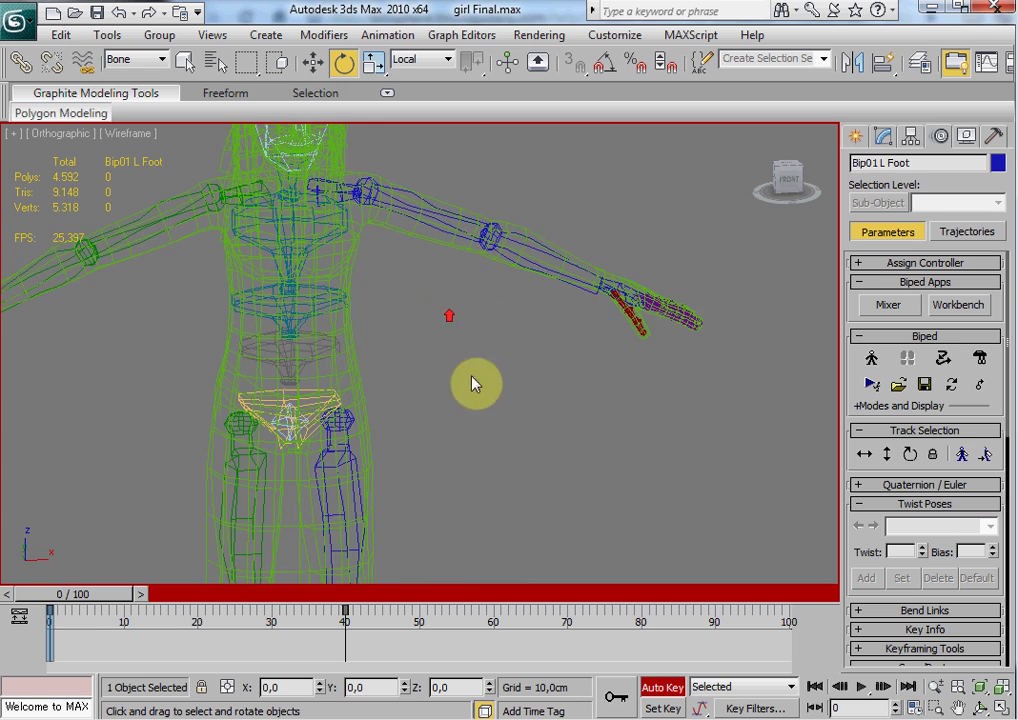
middle_click_drag(472, 417, 448, 384, "alt")
scroll(518, 438, "up", 5)
middle_click_drag(468, 290, 513, 346)
scroll(520, 352, "down", 5)
mouse_move(582, 423)
middle_mouse_down("alt")
mouse_move(436, 411)
mouse_move(352, 427)
mouse_move(558, 520)
mouse_move(512, 350)
mouse_move(487, 332)
middle_mouse_up("alt")
scroll(558, 520, "down", 3)
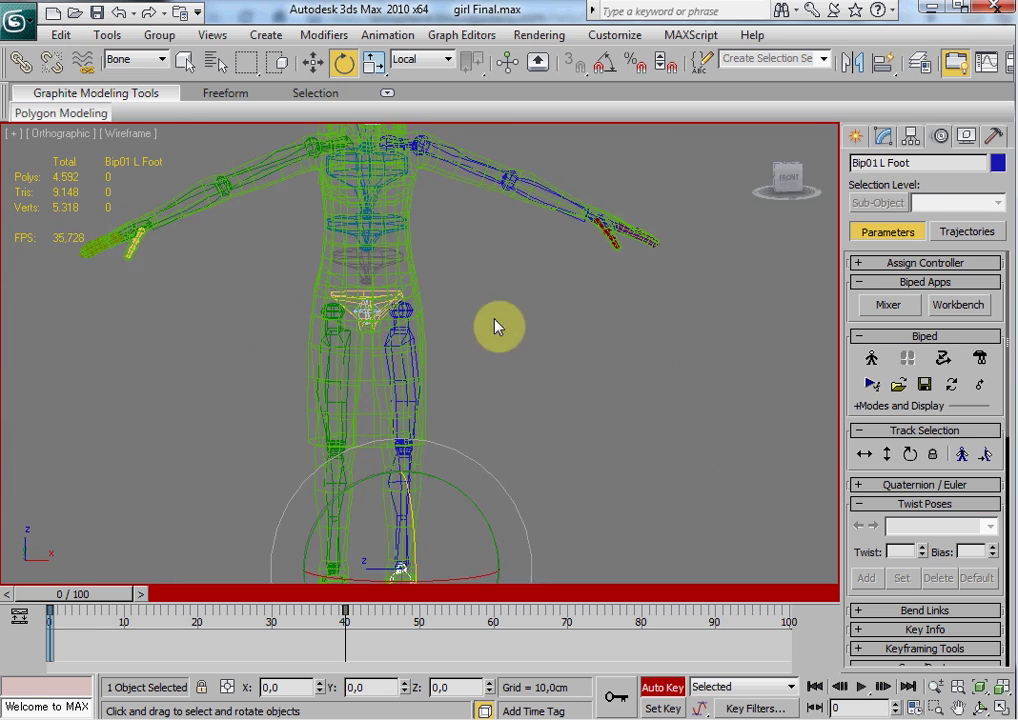
key("F3")
Set the selection filter to All and turn on see-through display for the girl mesh.
left_click(491, 341)
left_click(153, 62)
left_click(120, 77)
left_click(398, 261)
key("alt+x")
left_click(584, 329)
left_click(365, 260)
key("alt+x")
key("alt+x")
scroll(405, 147, "up", 5)
middle_click_drag(405, 147, 498, 327)
scroll(498, 328, "down", 3)
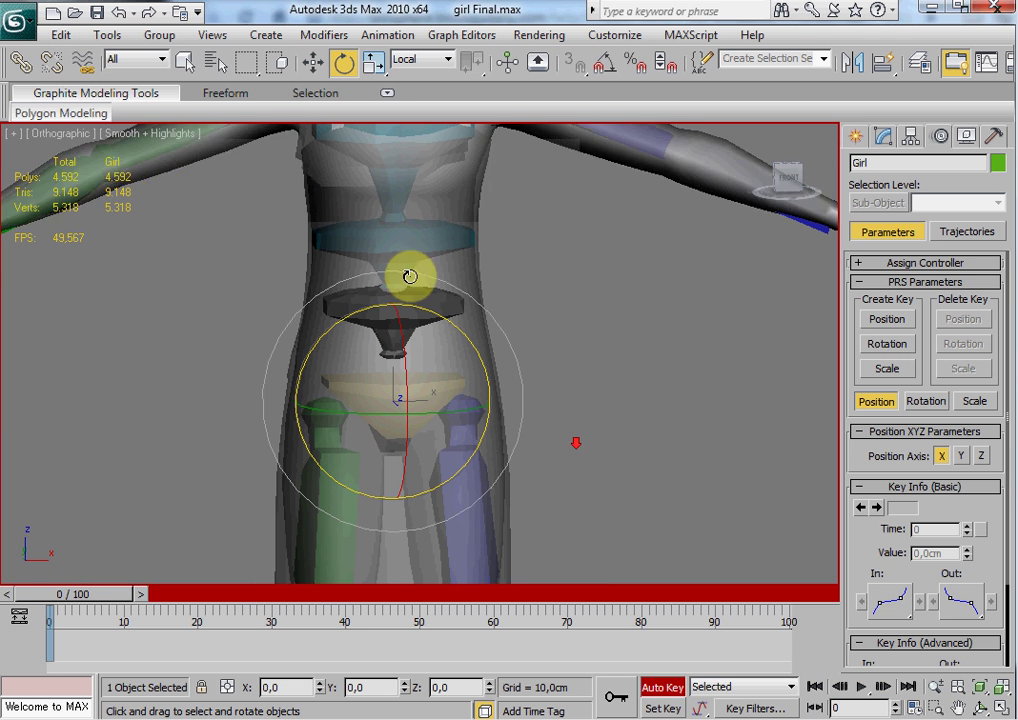
Restrict the selection filter to Bone and select the biped's left foot.
left_click(130, 59)
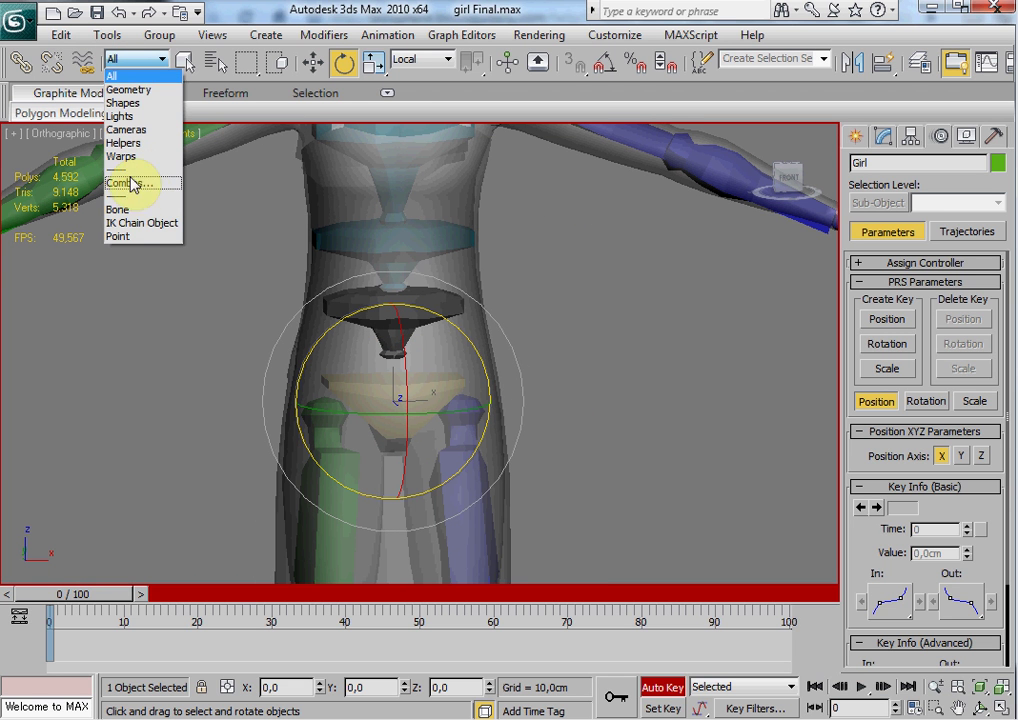
left_click(131, 221)
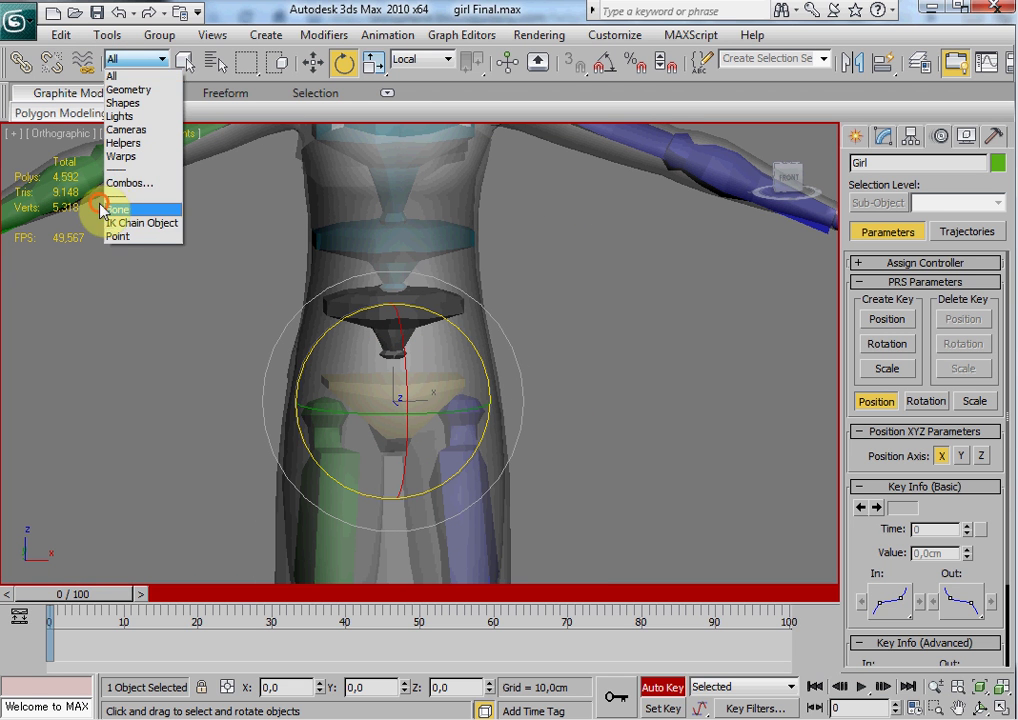
left_click(101, 206)
left_click(147, 59)
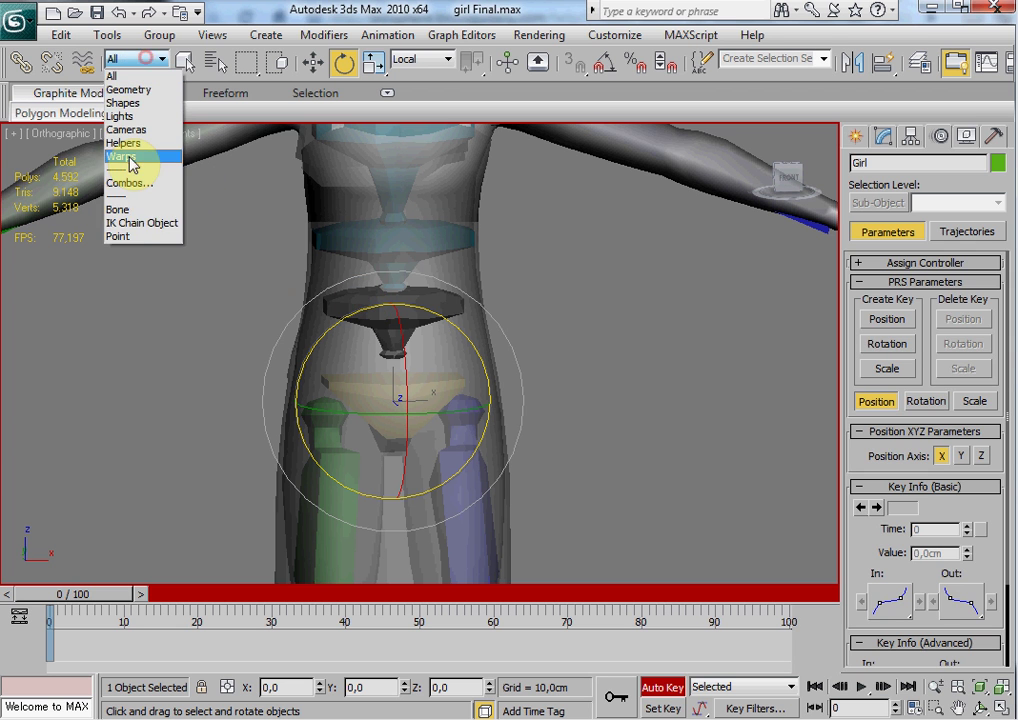
left_click(136, 212)
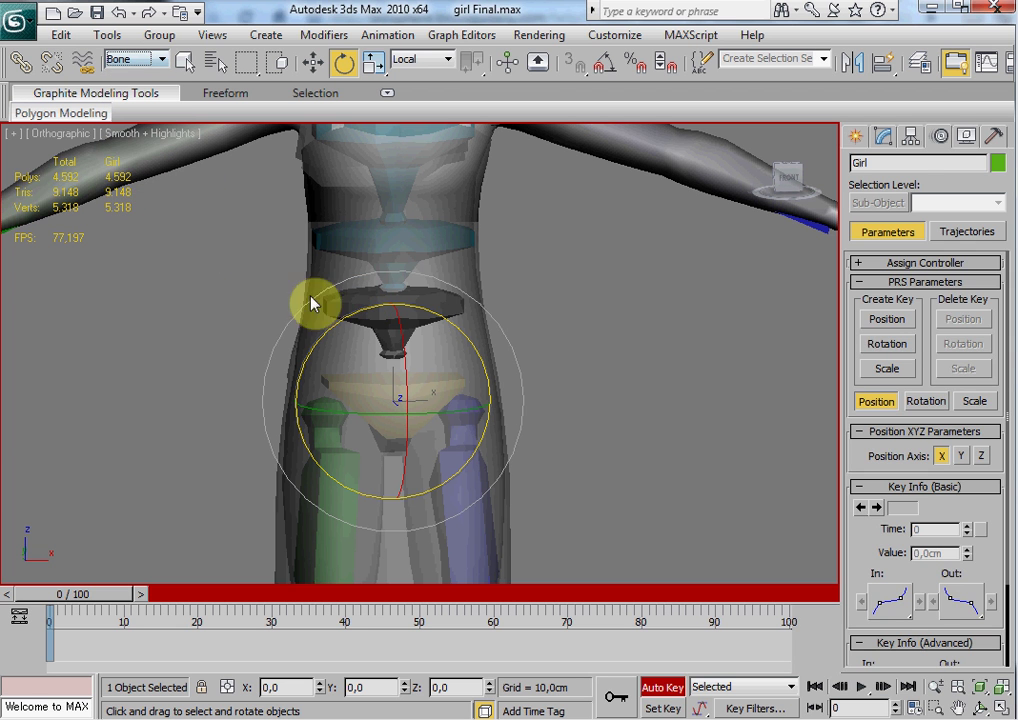
left_click(360, 303)
scroll(584, 382, "down", 5)
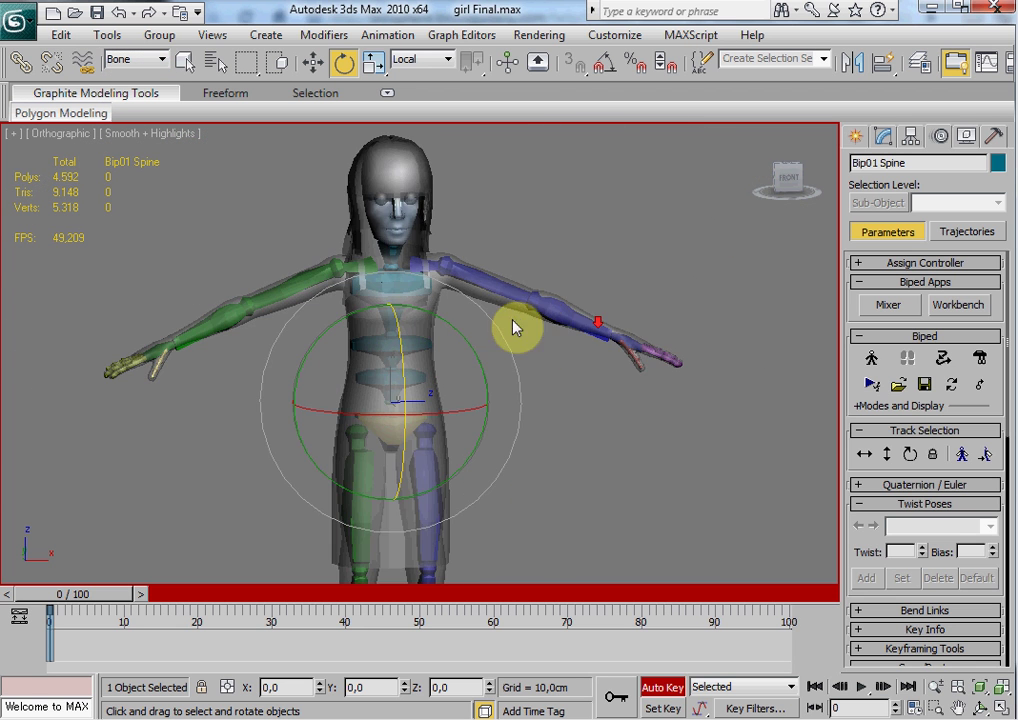
middle_click_drag(590, 402, 411, 484, "alt")
left_click(391, 492)
Examine how the spine, pelvis and leg bones sit inside the see-through mesh from the front.
middle_click_drag(543, 354, 553, 405)
scroll(568, 400, "up", 5)
middle_click_drag(463, 290, 549, 295, "alt")
middle_click_drag(493, 261, 546, 409)
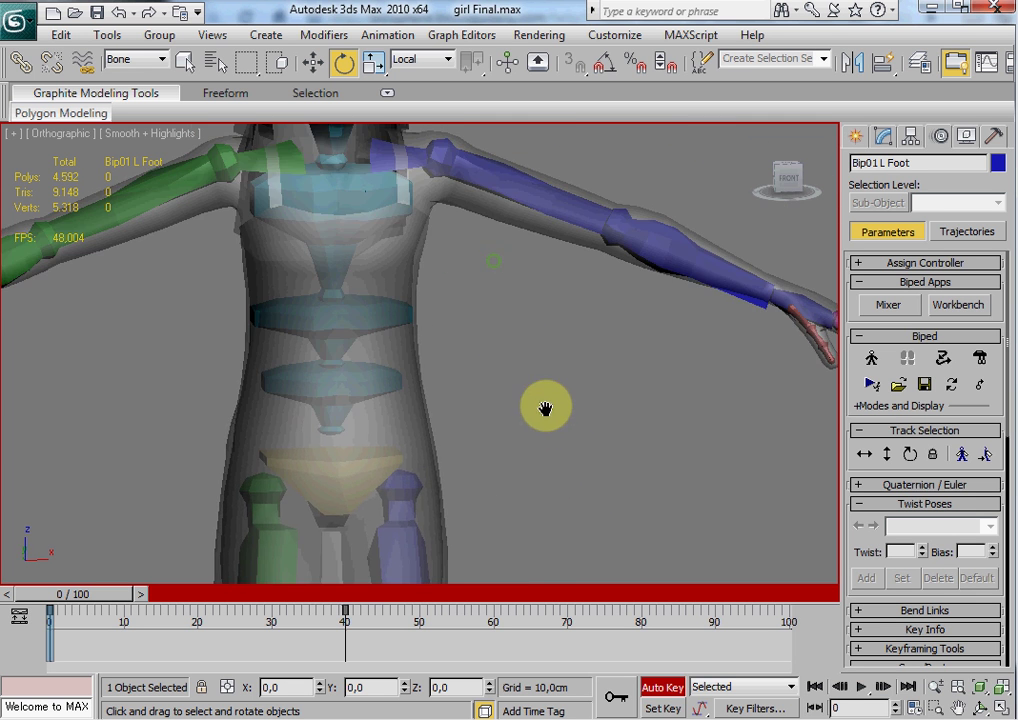
scroll(549, 416, "down", 4)
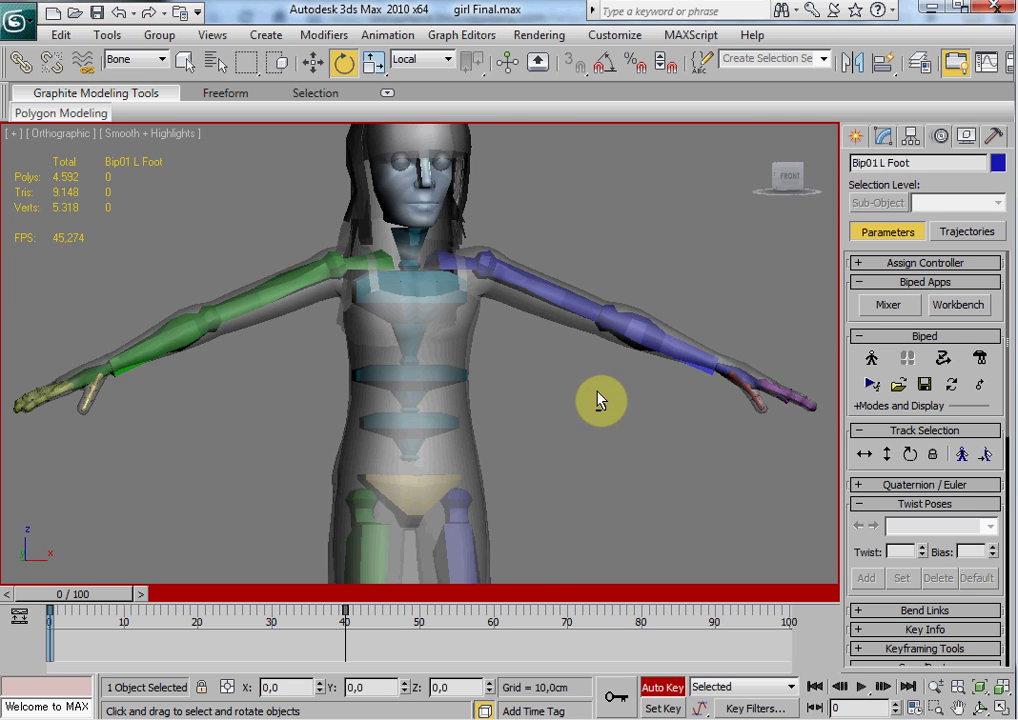
middle_click_drag(588, 390, 568, 298)
middle_click_drag(602, 353, 563, 345, "alt")
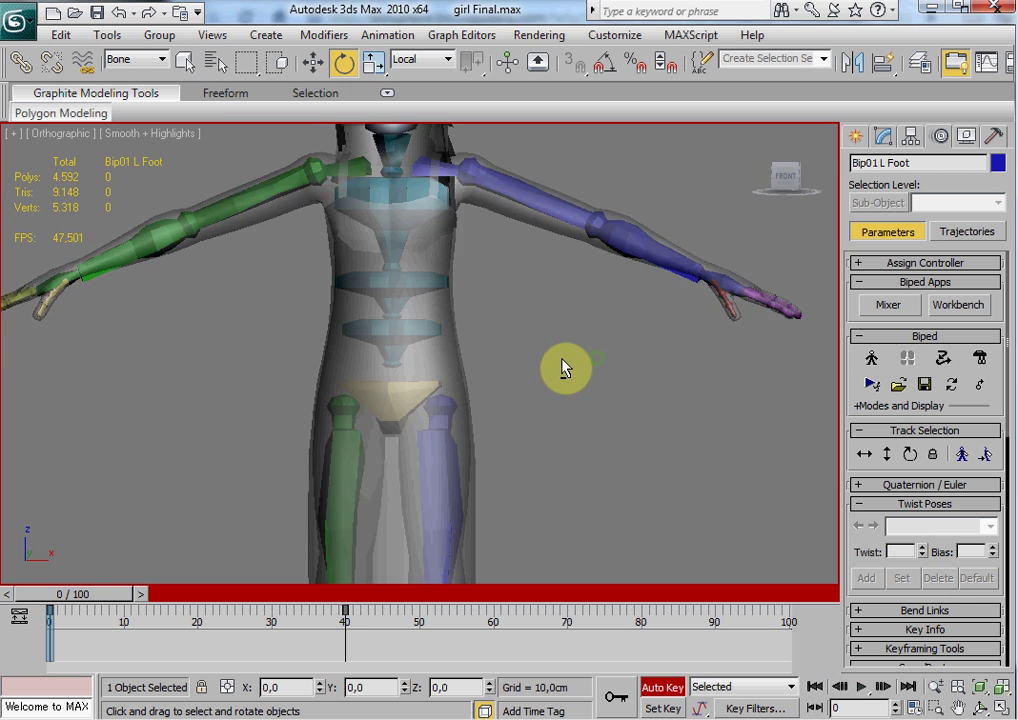
scroll(548, 391, "down", 3)
scroll(529, 357, "up", 4)
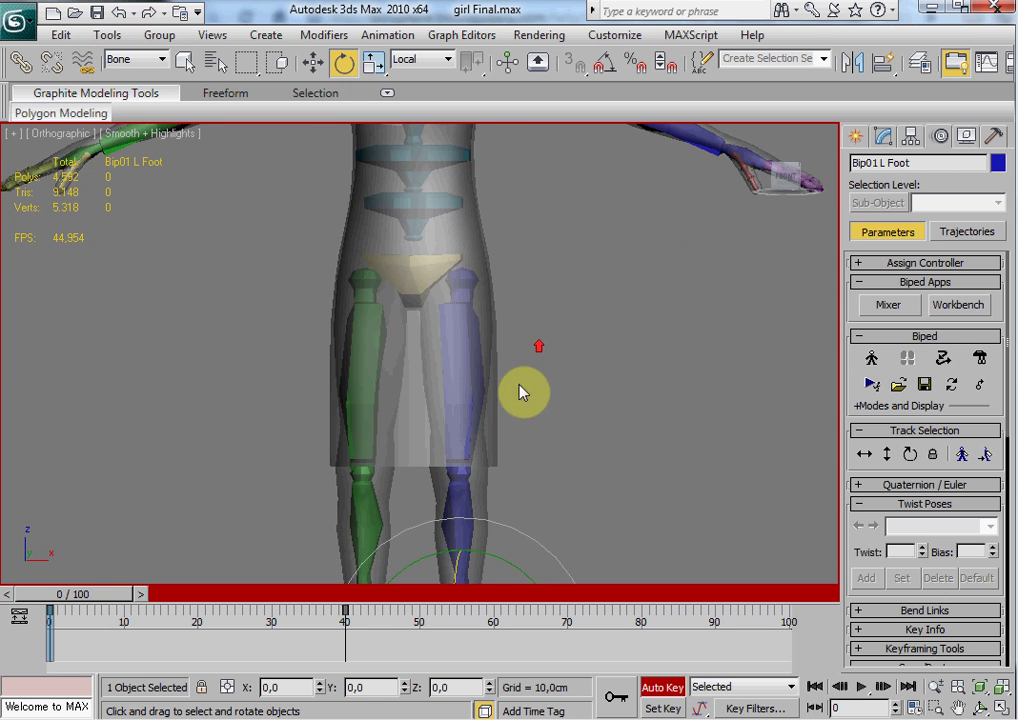
scroll(550, 420, "down", 1)
scroll(600, 380, "down", 2)
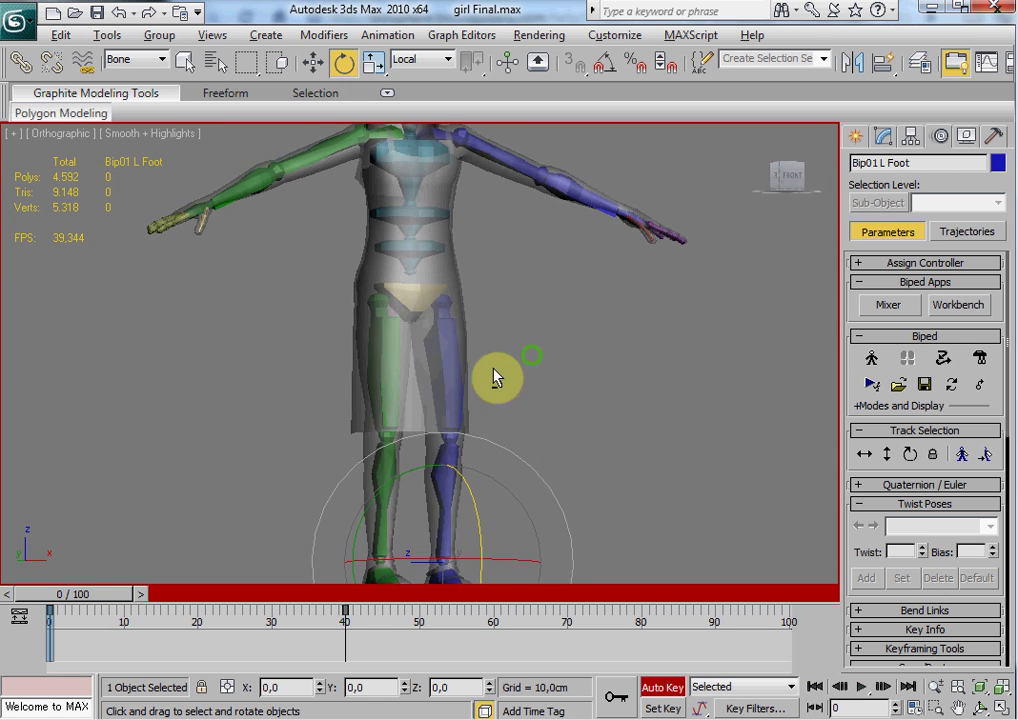
scroll(560, 370, "up", 2)
scroll(510, 340, "down", 3)
Examine the fit of the thigh, calf and foot bones inside the mesh from the side and front.
middle_click_drag(588, 475, 435, 447, "alt")
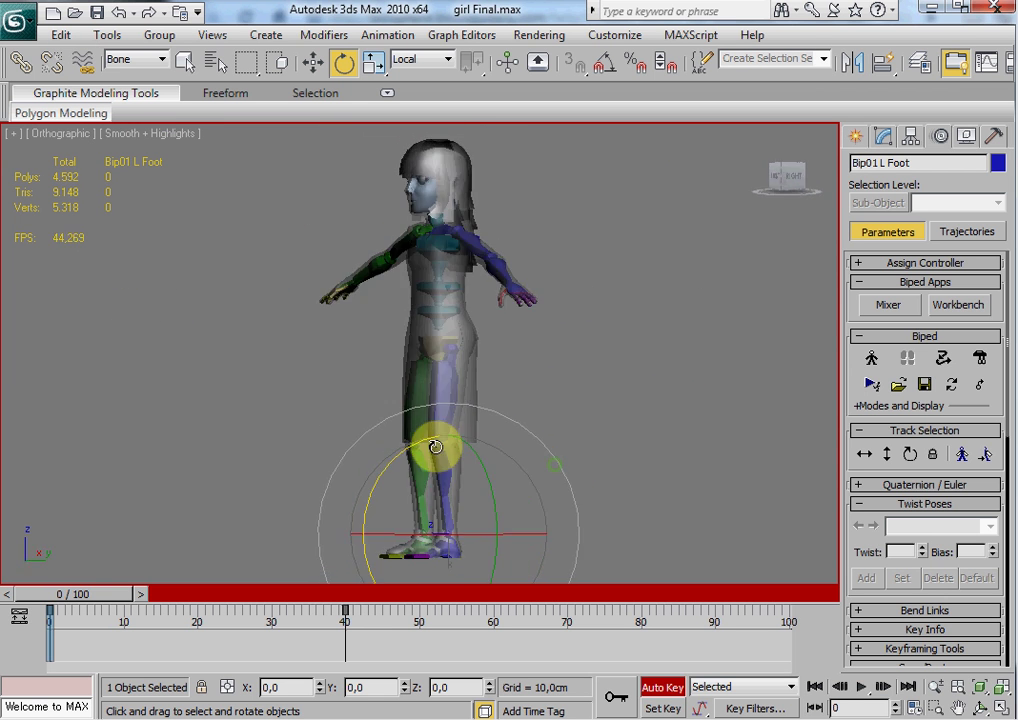
scroll(436, 447, "up", 4)
scroll(484, 402, "down", 2)
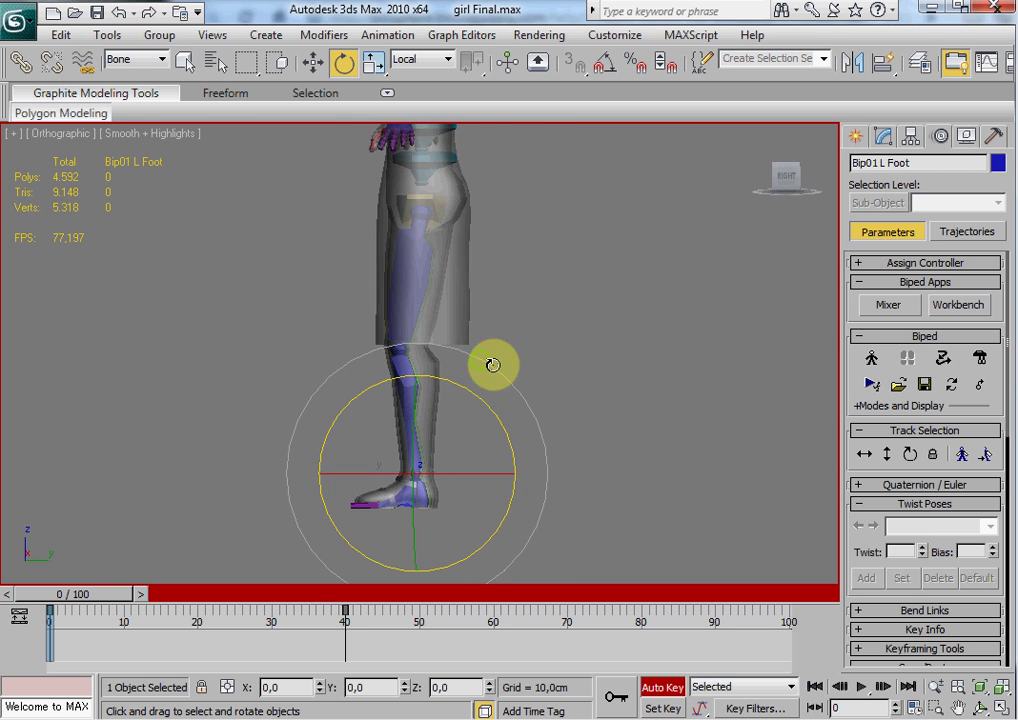
middle_click_drag(386, 357, 525, 318, "alt")
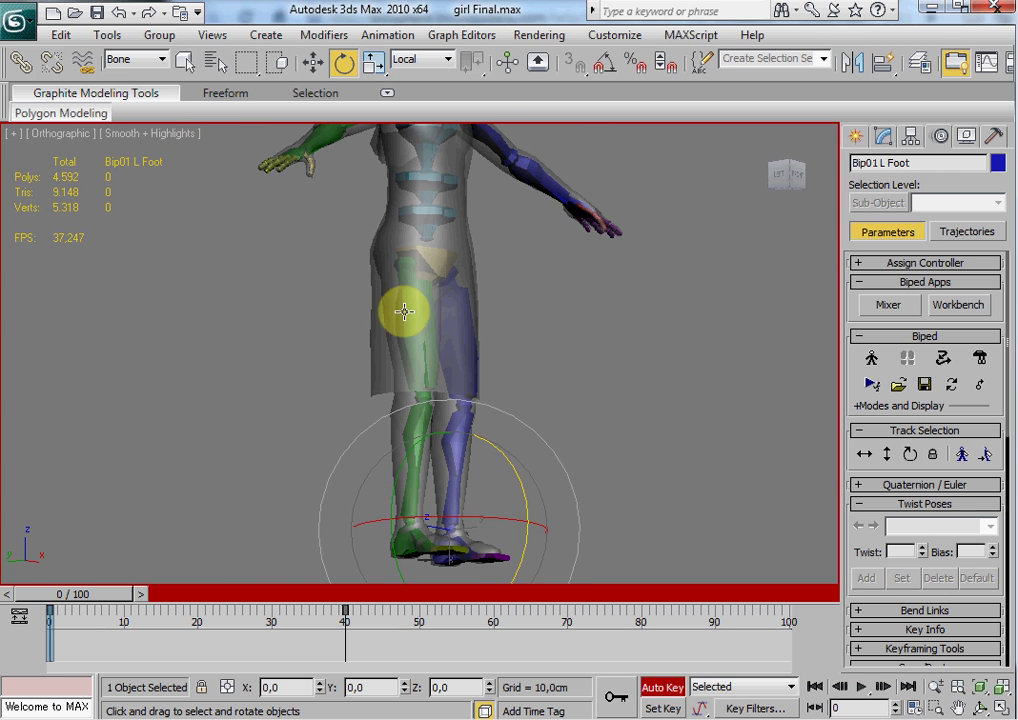
middle_click_drag(525, 418, 505, 261, "alt")
scroll(590, 448, "up", 4)
middle_click_drag(432, 350, 599, 482, "alt")
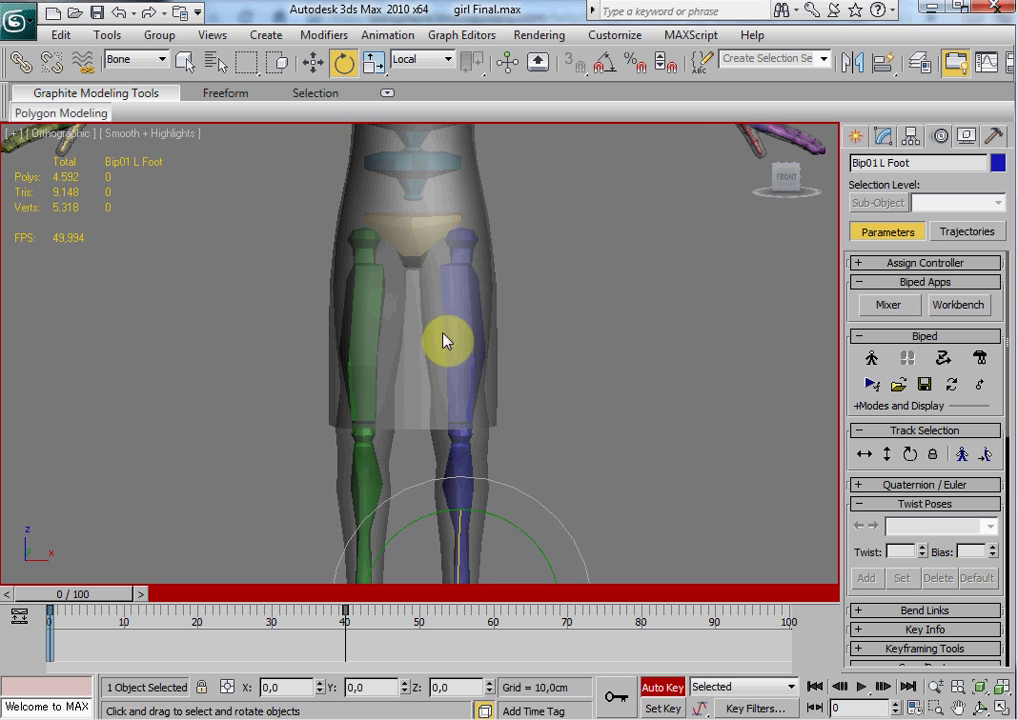
Examine the alignment of the spine, clavicle and head bones with the girl's upper body from several angles.
scroll(457, 290, "down", 4)
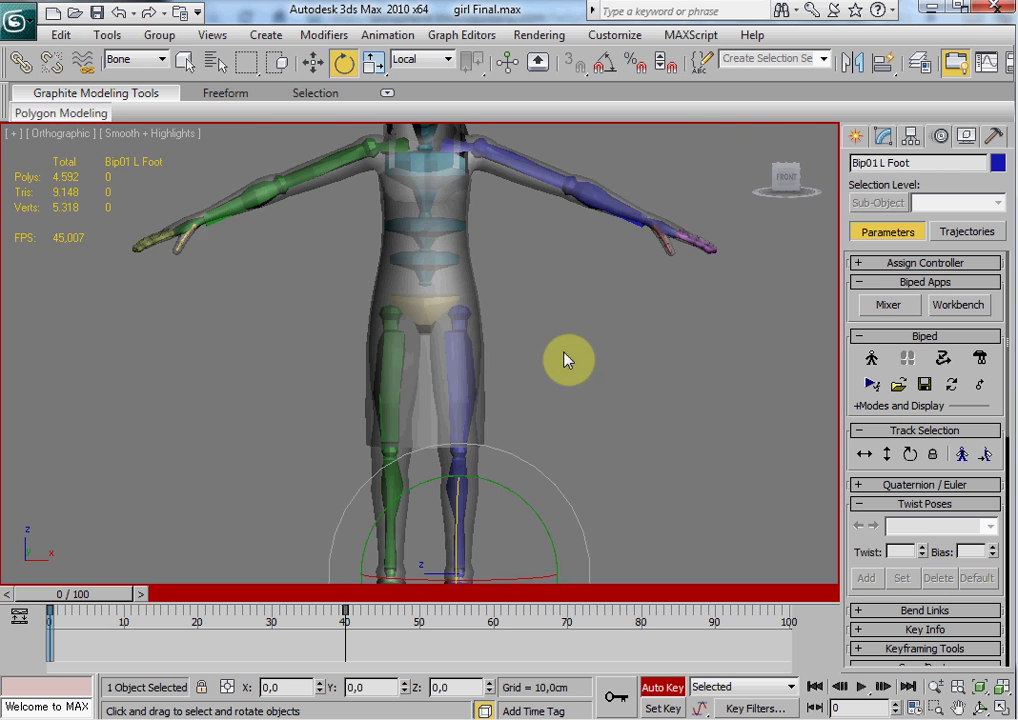
scroll(470, 332, "up", 1)
scroll(520, 315, "up", 2)
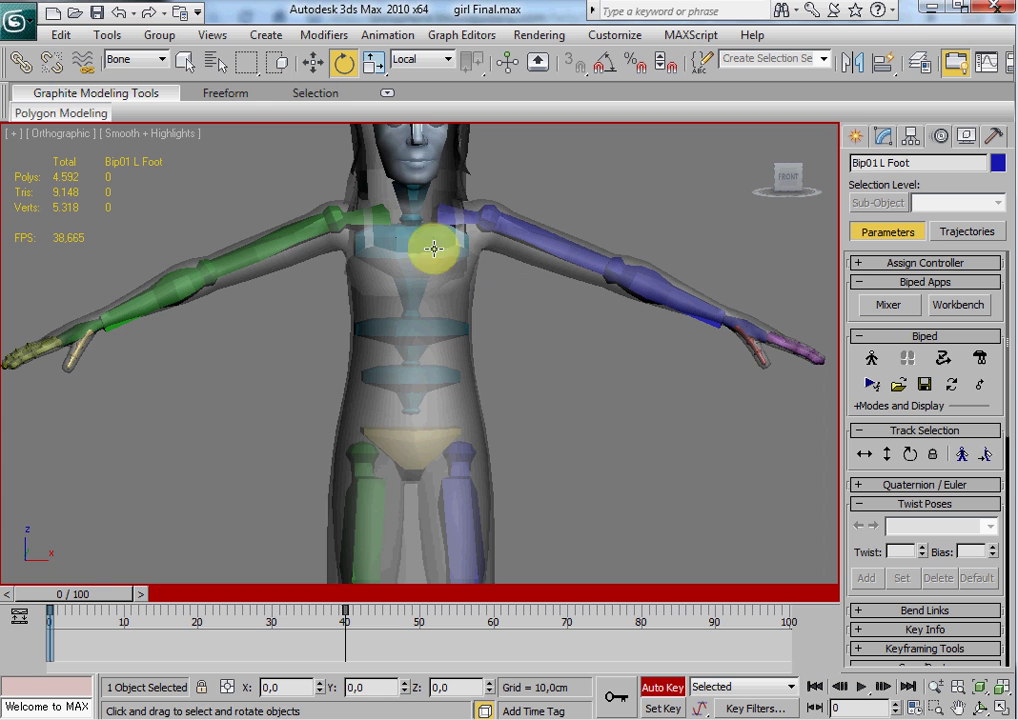
middle_click_drag(436, 289, 495, 293, "alt")
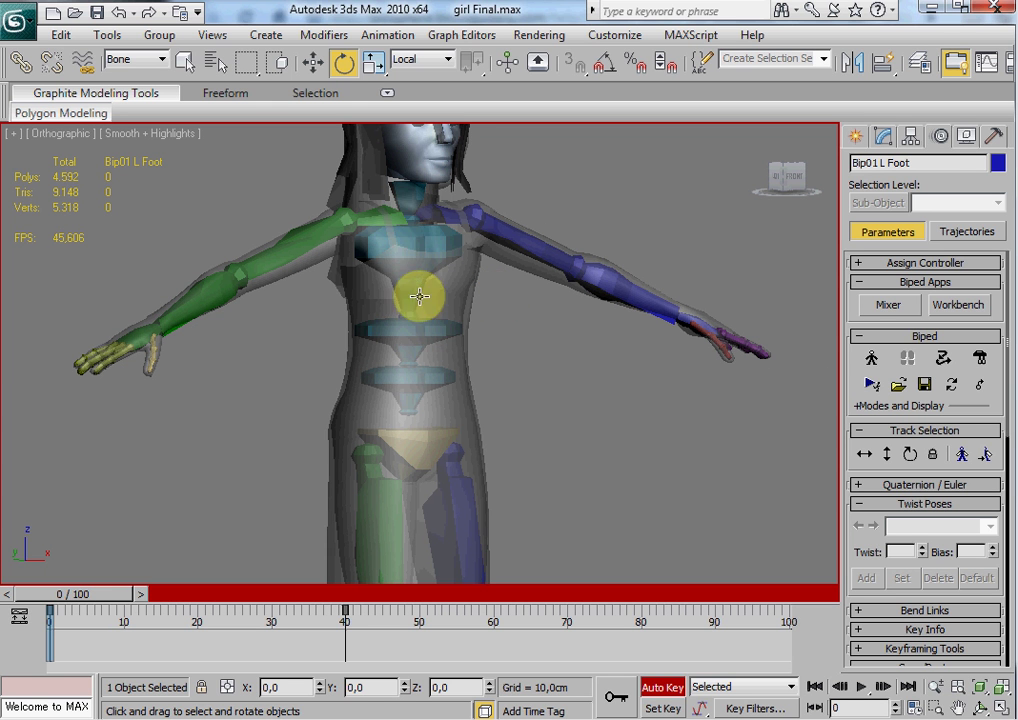
middle_click_drag(470, 347, 543, 362, "alt")
scroll(427, 305, "down", 4)
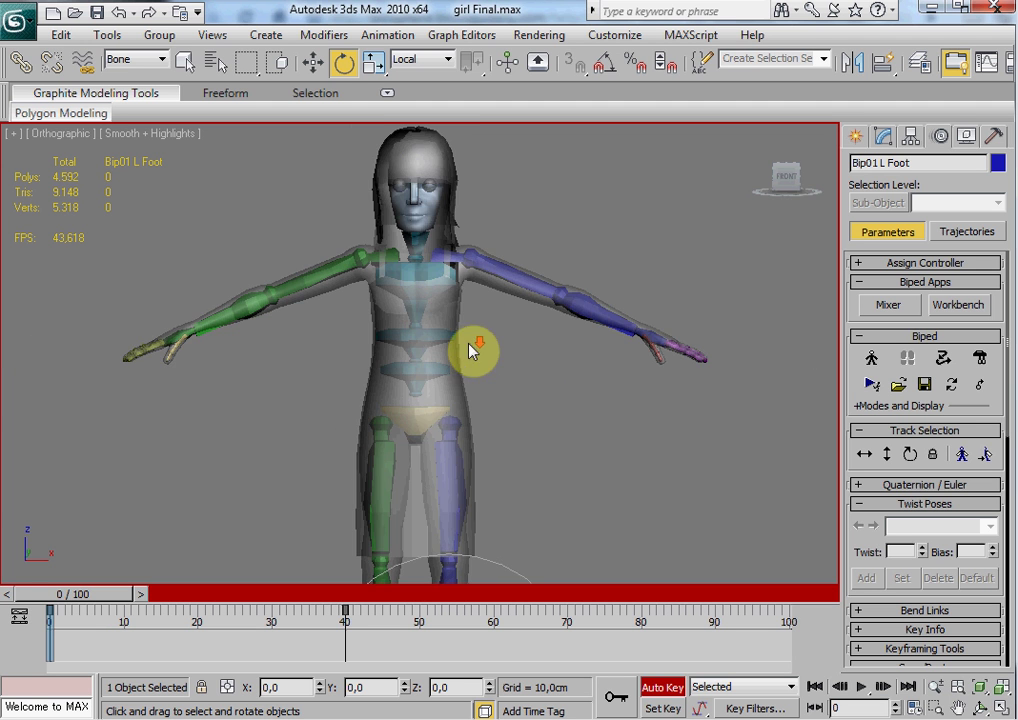
middle_click_drag(427, 309, 466, 337, "alt")
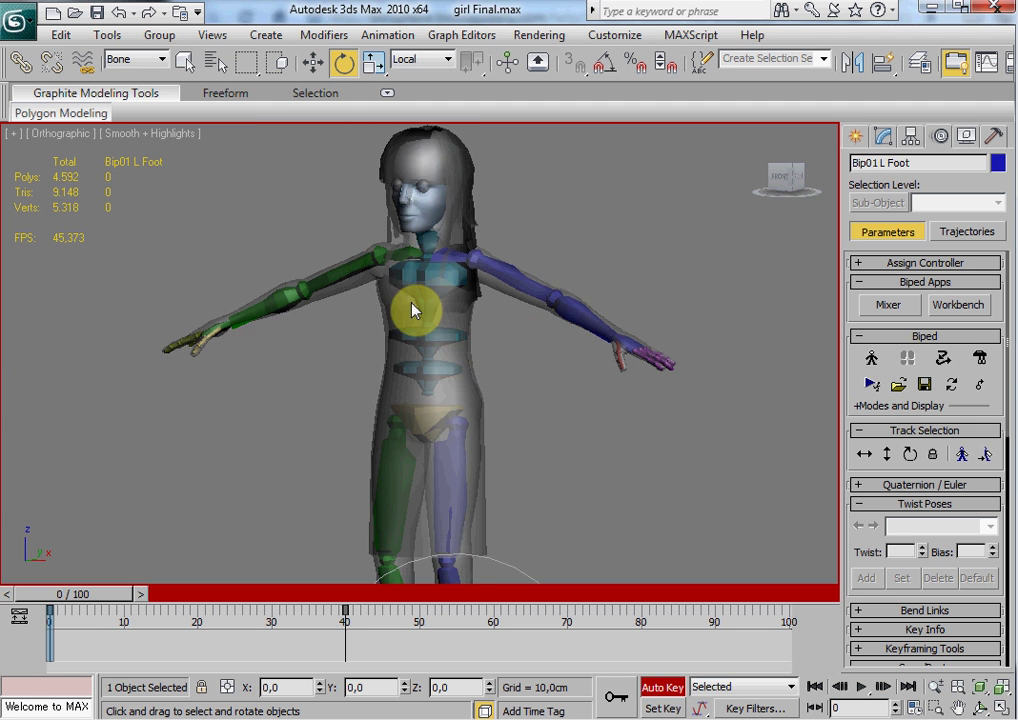
middle_click_drag(415, 310, 454, 343, "alt")
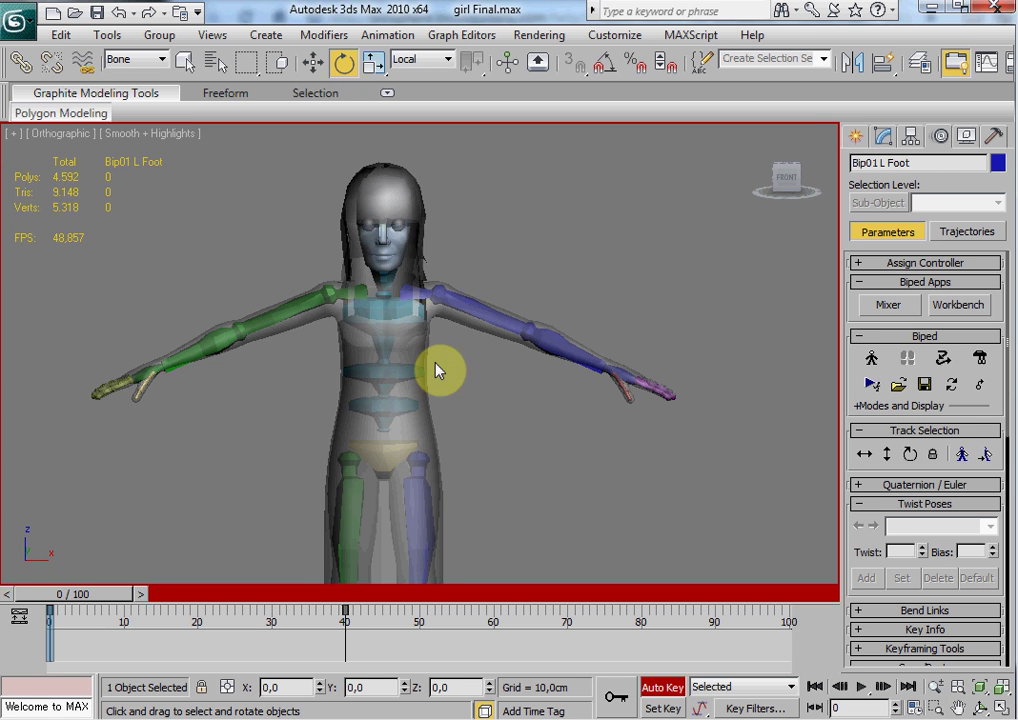
middle_click_drag(438, 366, 383, 293, "alt")
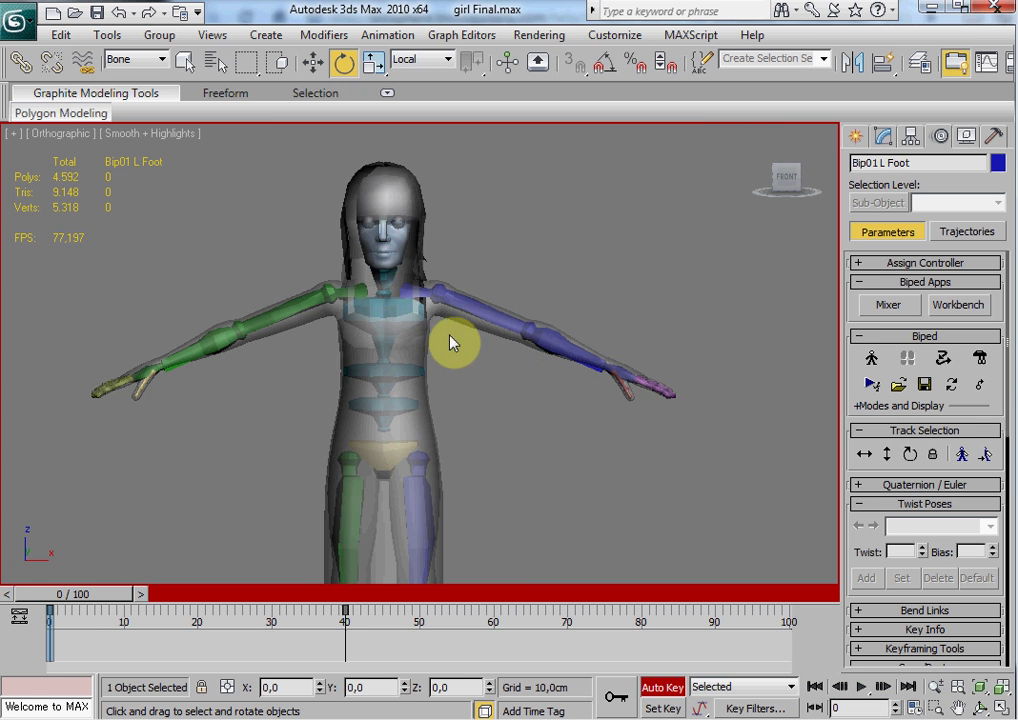
Examine the placement of the left arm and hand bones within the mesh.
middle_click_drag(470, 367, 469, 418, "alt")
scroll(480, 416, "up", 4)
scroll(513, 421, "down", 2)
middle_click_drag(368, 356, 537, 393, "alt")
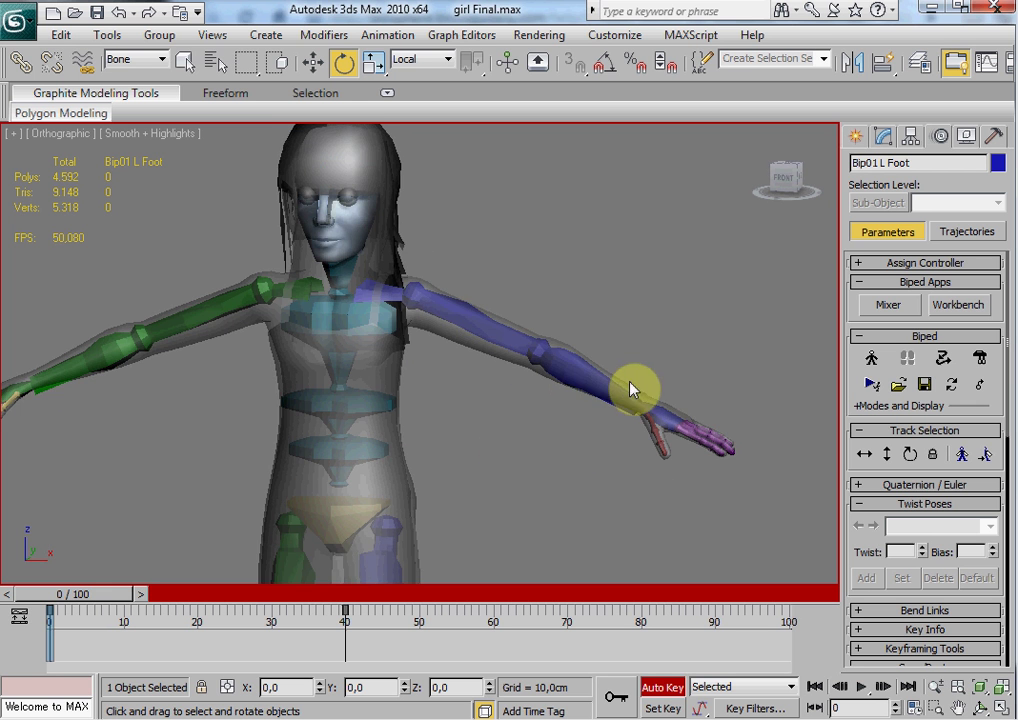
middle_click_drag(590, 371, 362, 236, "alt")
middle_click_drag(420, 322, 508, 295, "alt")
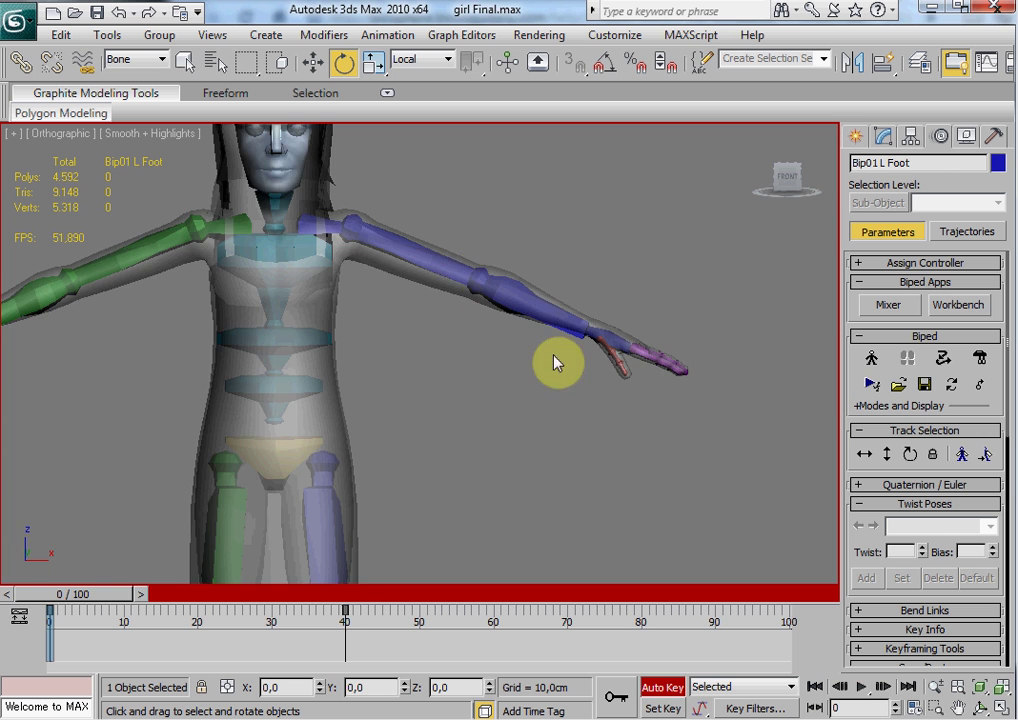
middle_click_drag(552, 354, 465, 397, "alt")
Try rotating the left thigh forward in the biped's Figure mode, and undo the rotation.
middle_click_drag(572, 334, 580, 262)
scroll(526, 336, "down", 3)
middle_click_drag(526, 336, 600, 364, "alt")
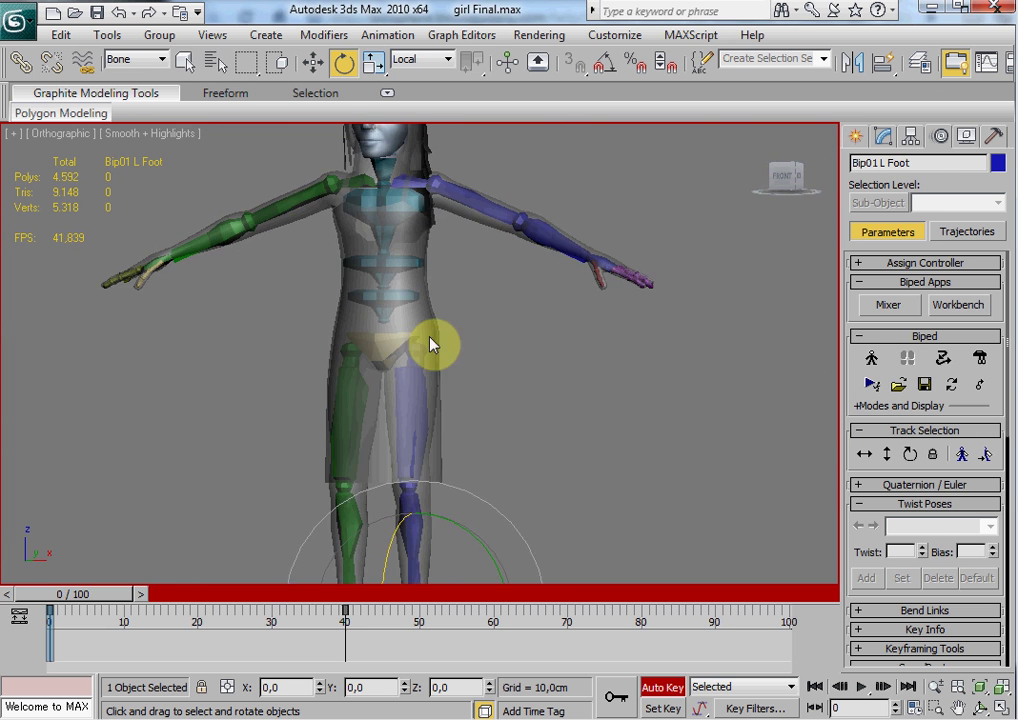
middle_click_drag(388, 450, 491, 302)
middle_click_drag(560, 368, 518, 381, "alt")
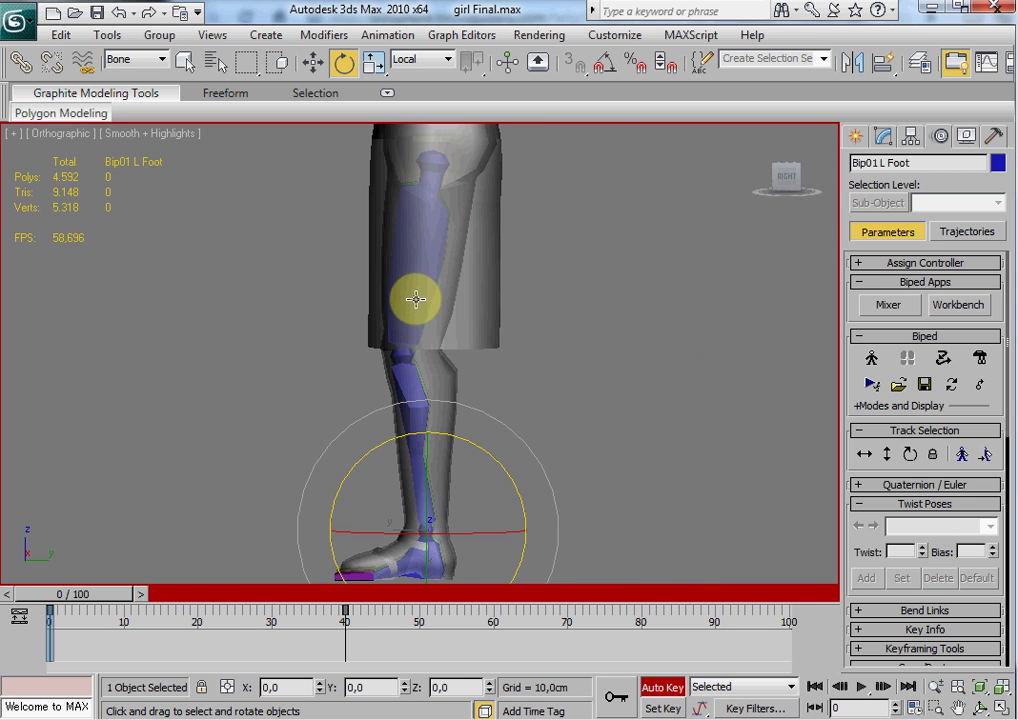
left_click(871, 359)
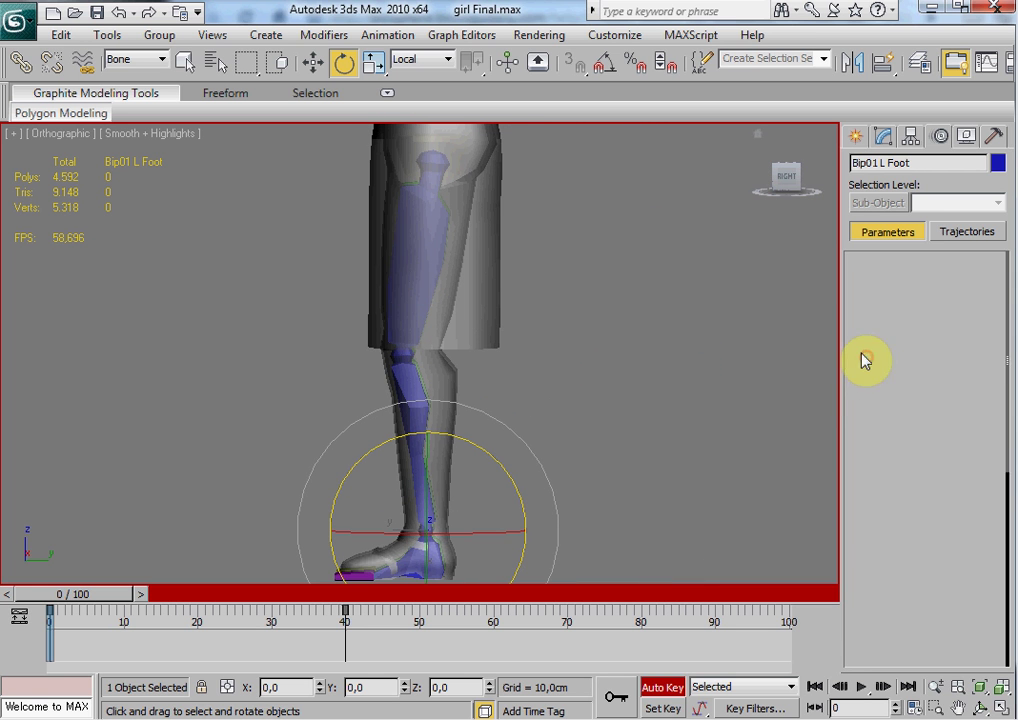
left_click(420, 225)
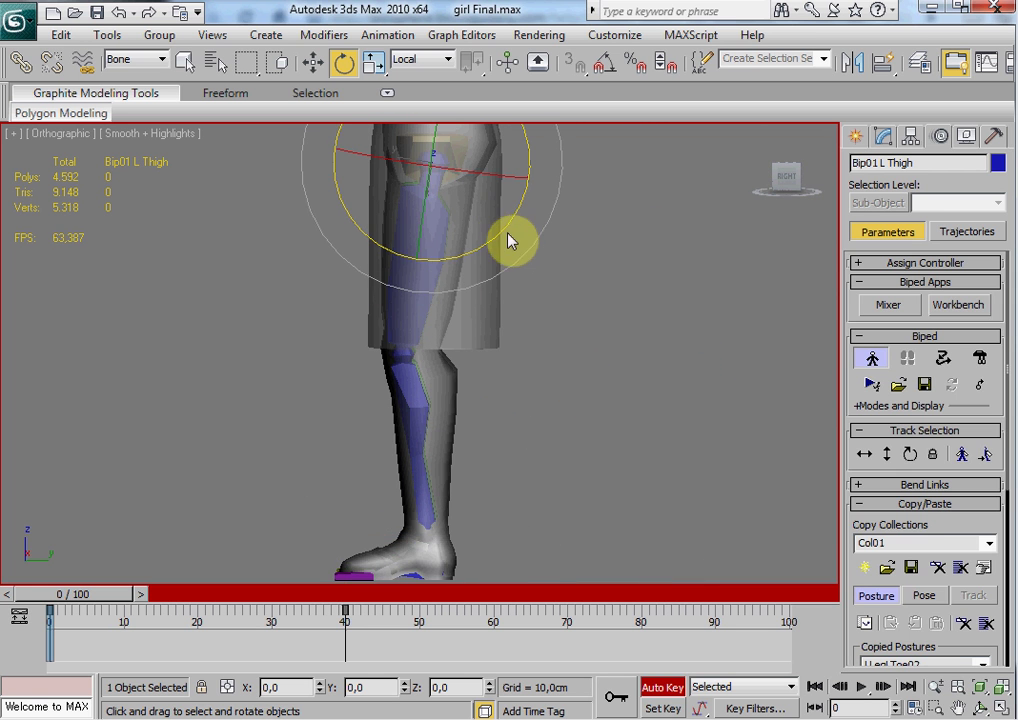
left_click_drag(507, 227, 491, 229)
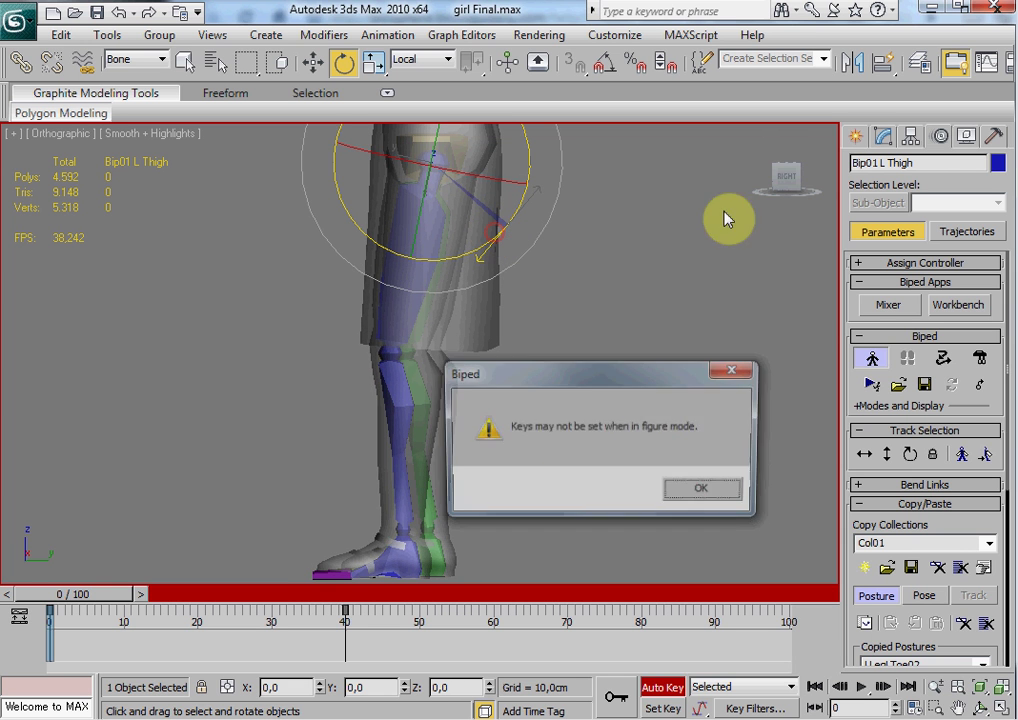
left_click(707, 491)
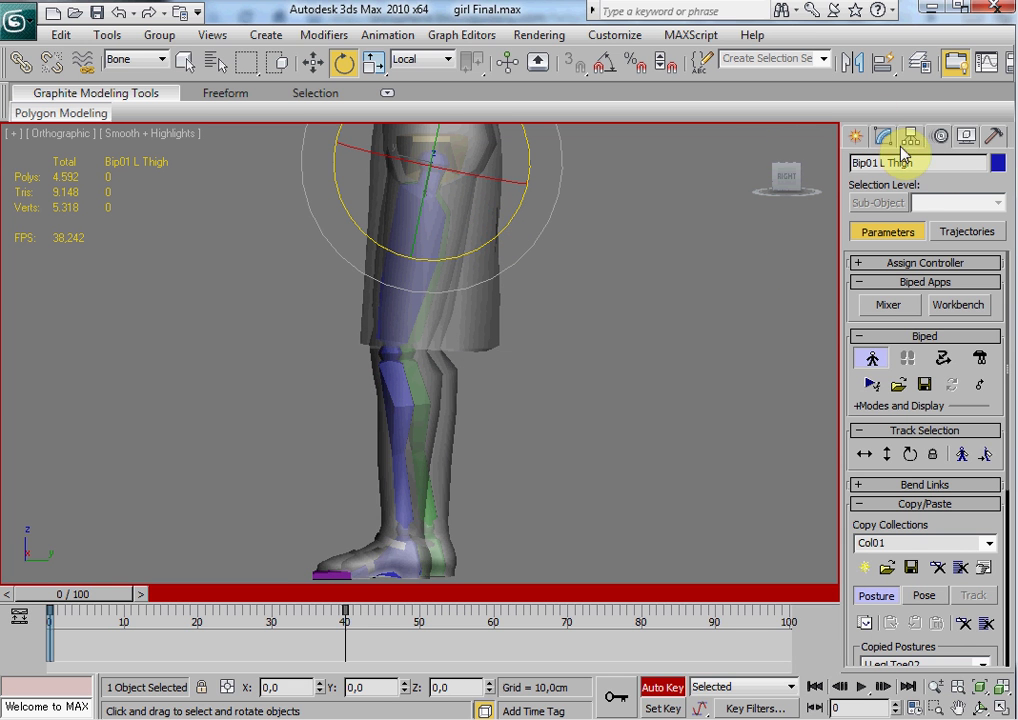
key("ctrl+z")
left_click(877, 355)
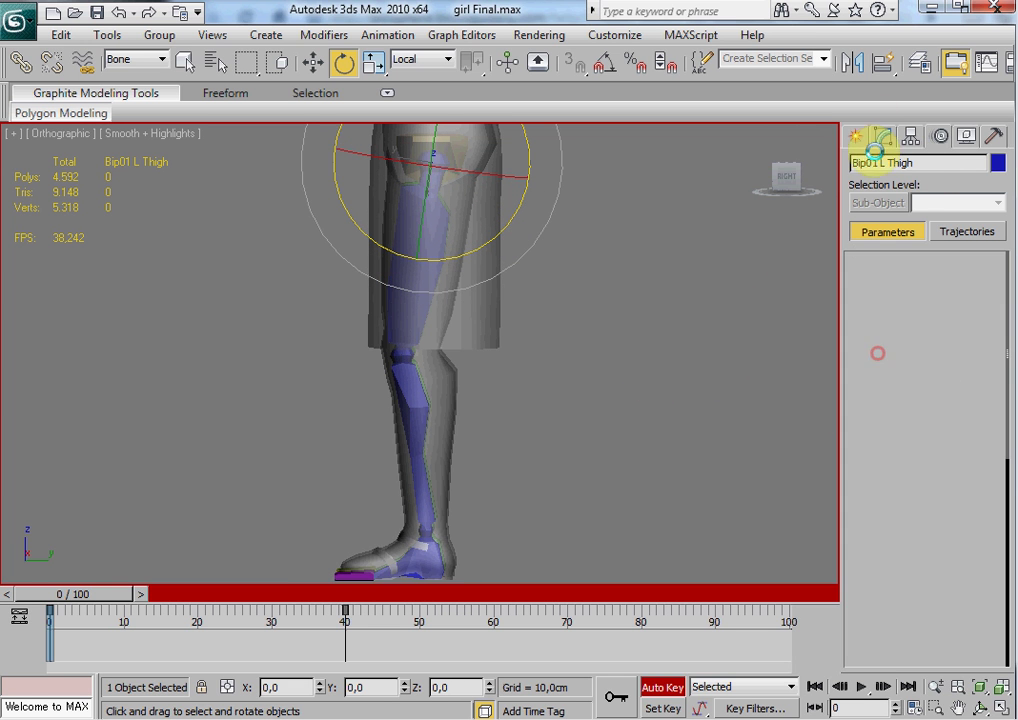
Set the selection filter to All, then select the girl mesh and remove the modifier above its Editable Poly.
left_click(882, 135)
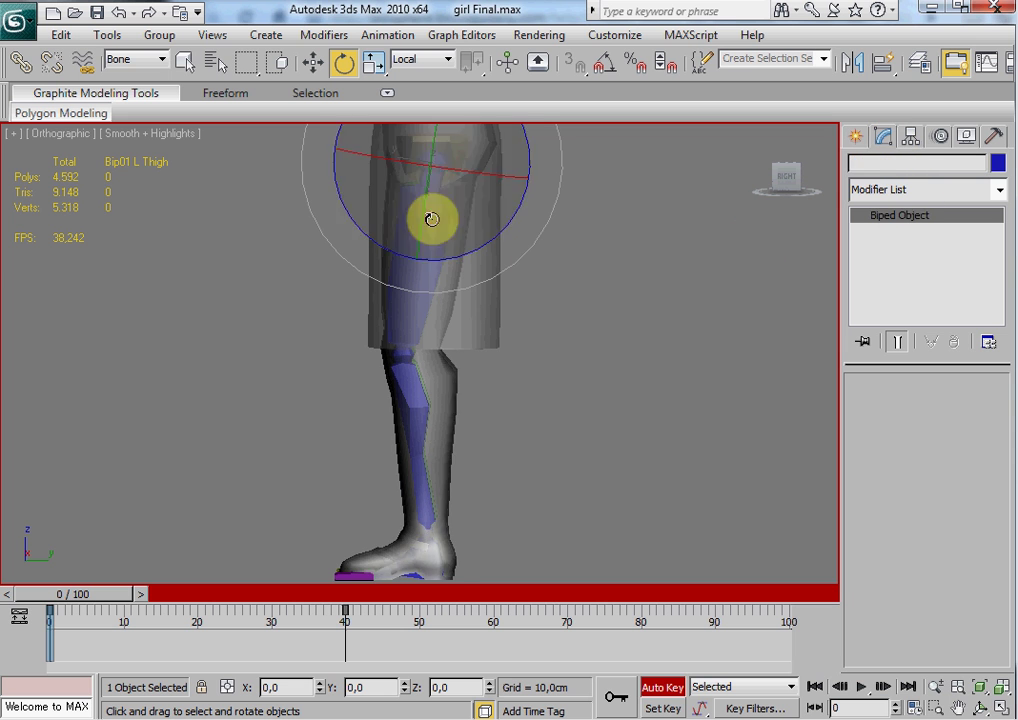
left_click(140, 60)
left_click(130, 77)
left_click(470, 220)
left_click(953, 342)
left_click(587, 282)
left_click(405, 198)
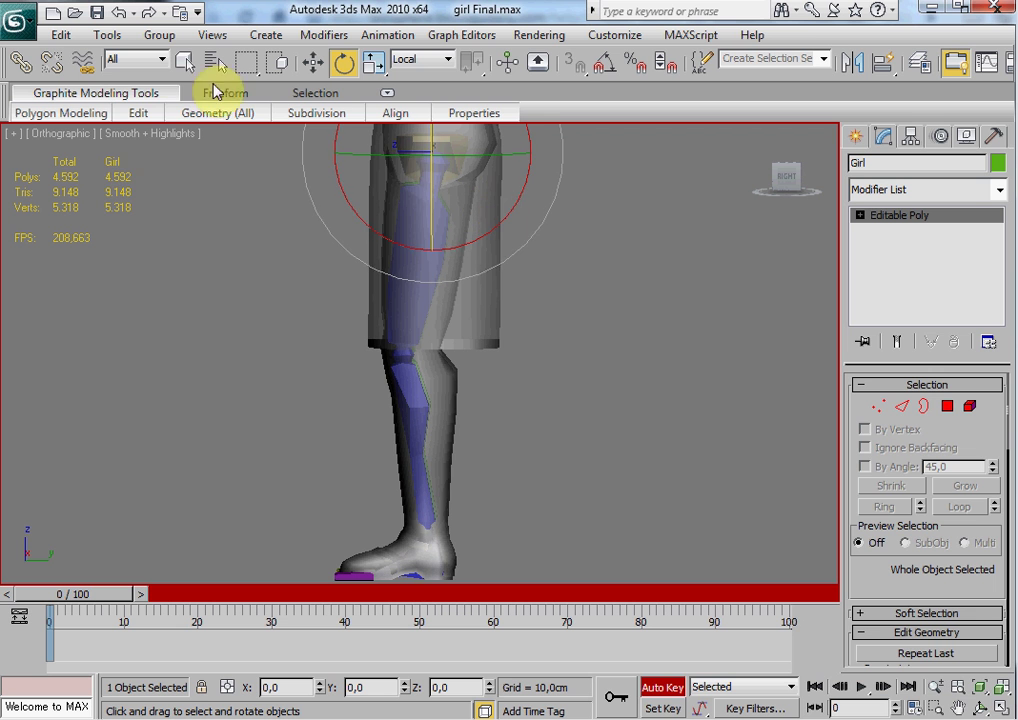
Restrict the selection filter to Bone and deselect the girl mesh, undoing its rotation.
left_click(140, 60)
left_click(118, 170)
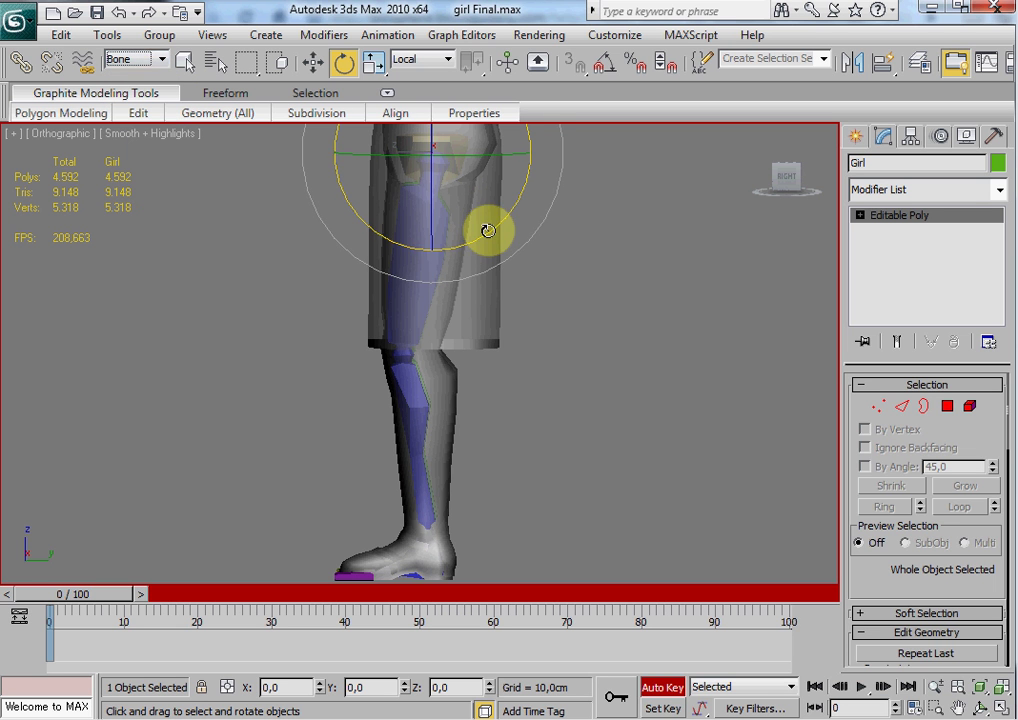
left_click_drag(487, 229, 497, 227)
key("ctrl+z")
left_click(699, 323)
Rotate the left thigh and calf bones backward in the side view, turning the thigh about -1.75 degrees on Z.
left_click(400, 302)
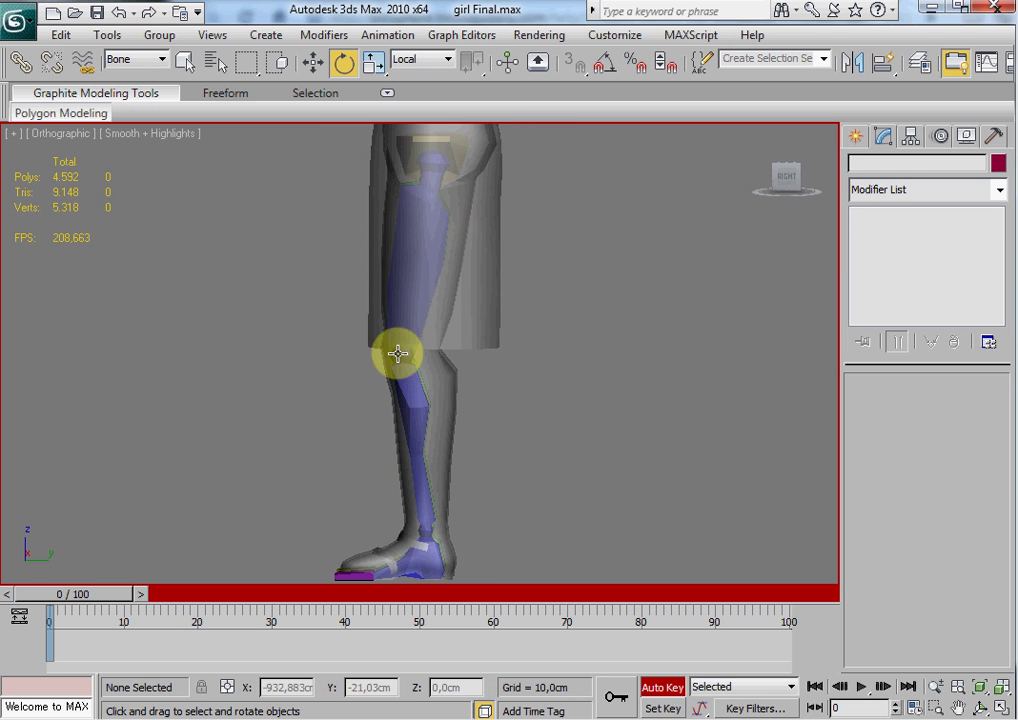
left_click(470, 220)
left_click_drag(503, 228, 500, 236)
left_click(417, 399)
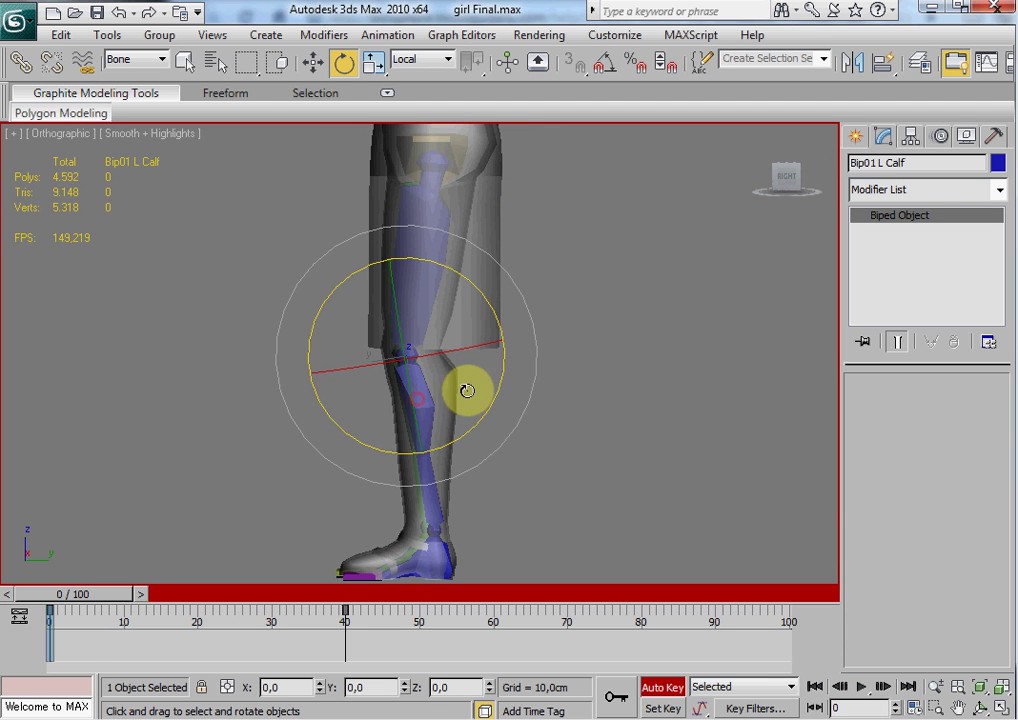
left_click(477, 391)
left_click(420, 391)
left_click(432, 213)
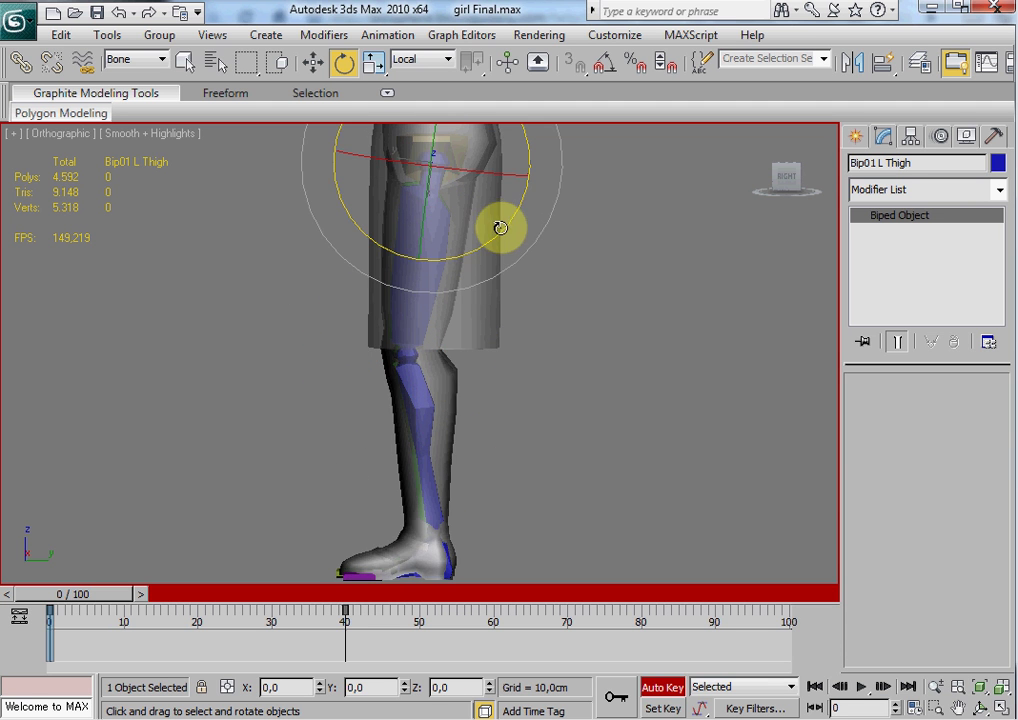
left_click_drag(501, 228, 505, 227)
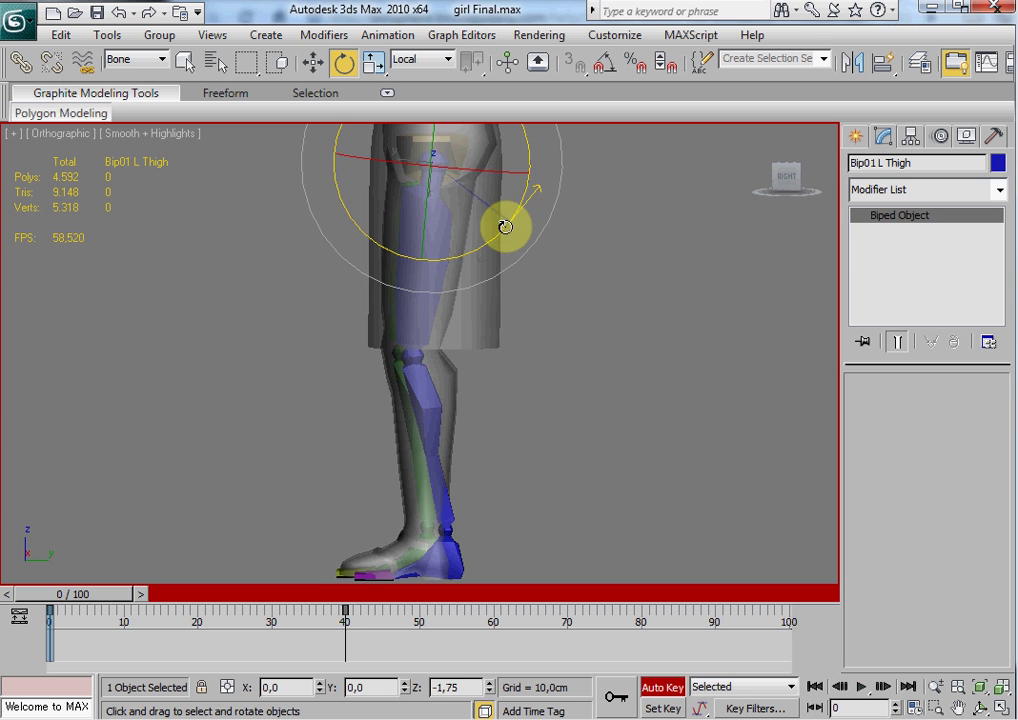
left_click(440, 410)
left_click_drag(501, 389, 509, 408)
Try to scale the left calf bone along its length while Figure mode is off.
middle_click_drag(510, 441, 539, 464, "alt")
key("w")
key("e")
key("r")
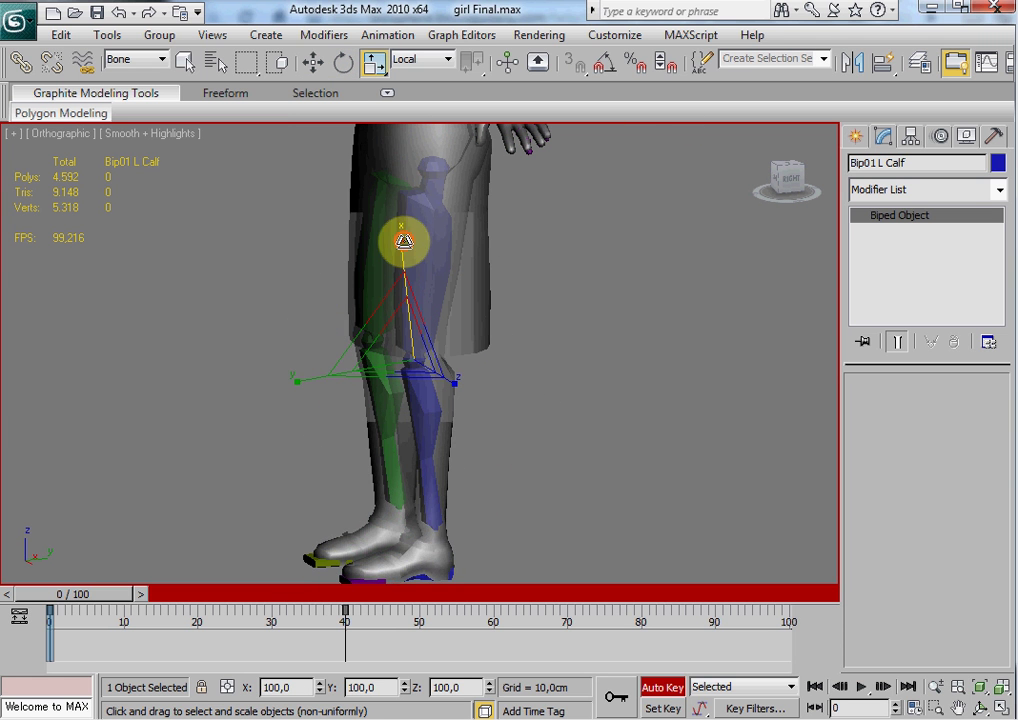
left_click_drag(404, 244, 431, 415)
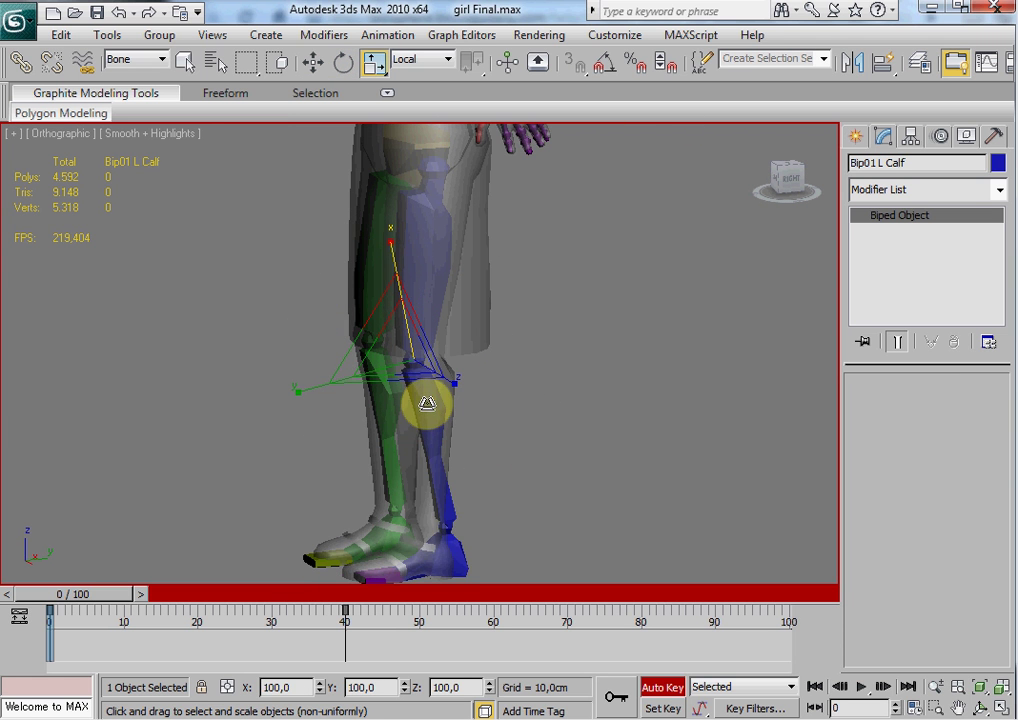
mouse_move(393, 245)
left_mouse_down()
mouse_move(409, 284)
mouse_move(400, 240)
left_mouse_up()
middle_click_drag(535, 474, 607, 459, "alt")
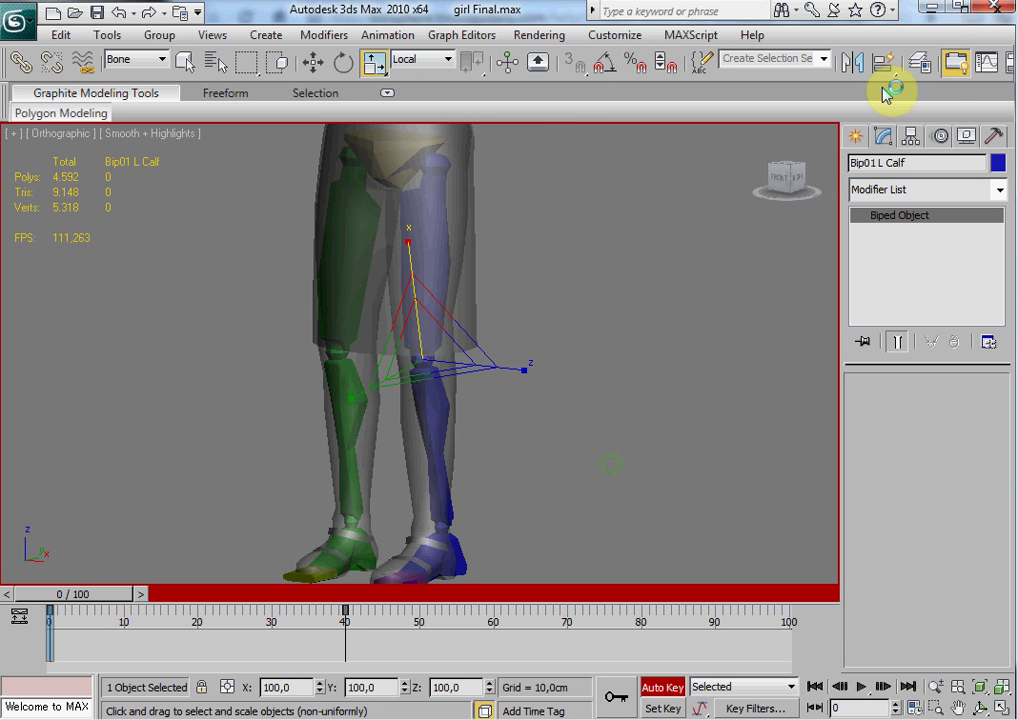
Turn on Figure mode in the biped's motion settings and return to a side view of the legs.
left_click(912, 137)
left_click(940, 140)
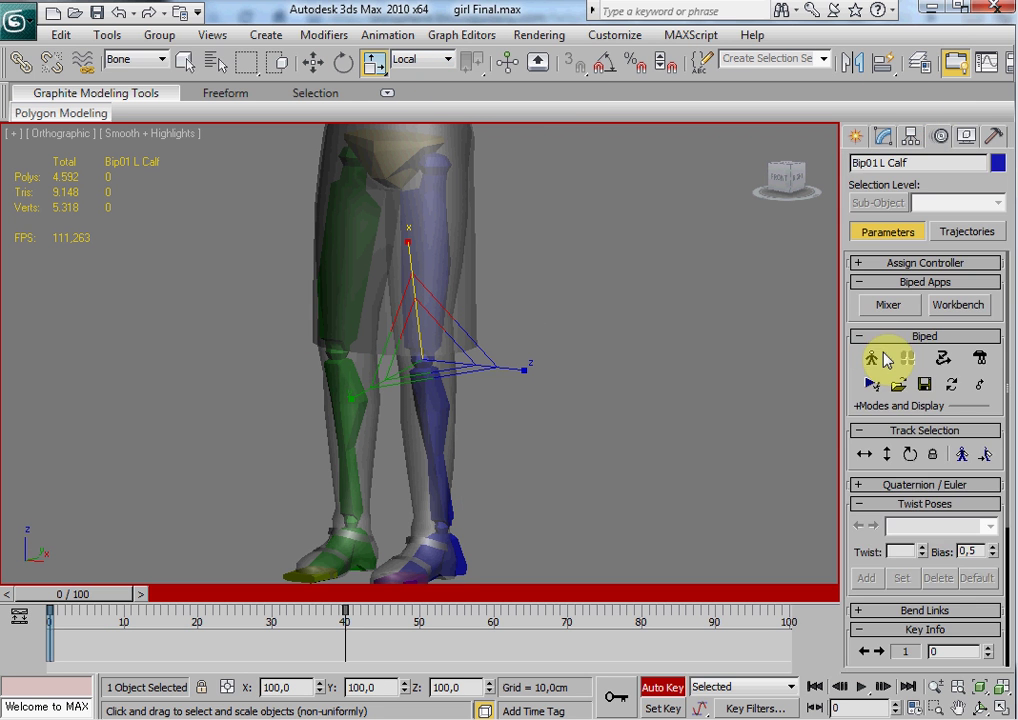
left_click(876, 362)
middle_click_drag(613, 472, 478, 290, "alt")
scroll(455, 262, "down", 2)
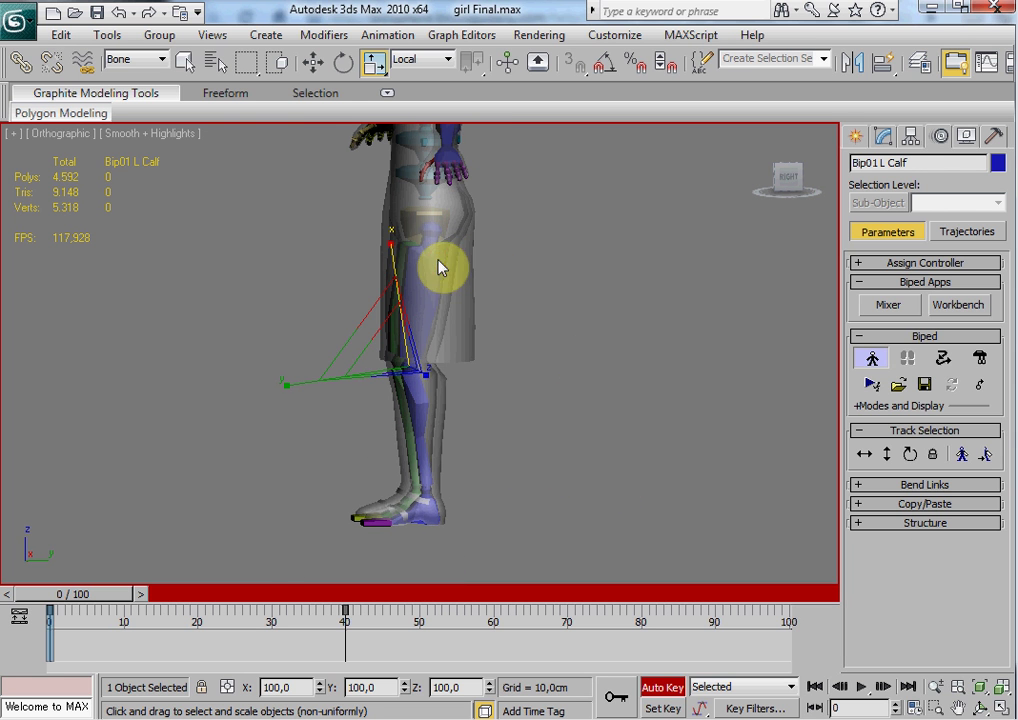
Try to rotate the left thigh bone in Figure mode while Auto Key is on.
left_click(432, 267)
left_click(440, 276)
key("e")
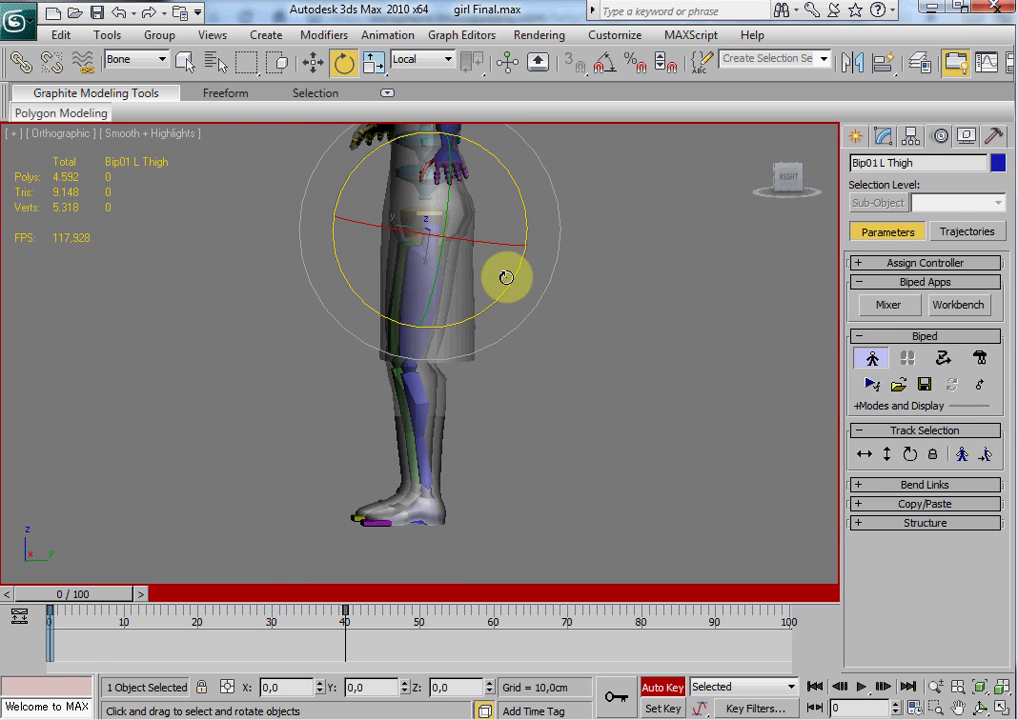
left_click_drag(509, 284, 531, 280)
left_click(721, 491)
middle_click_drag(577, 409, 463, 352, "alt")
left_click_drag(486, 290, 438, 502)
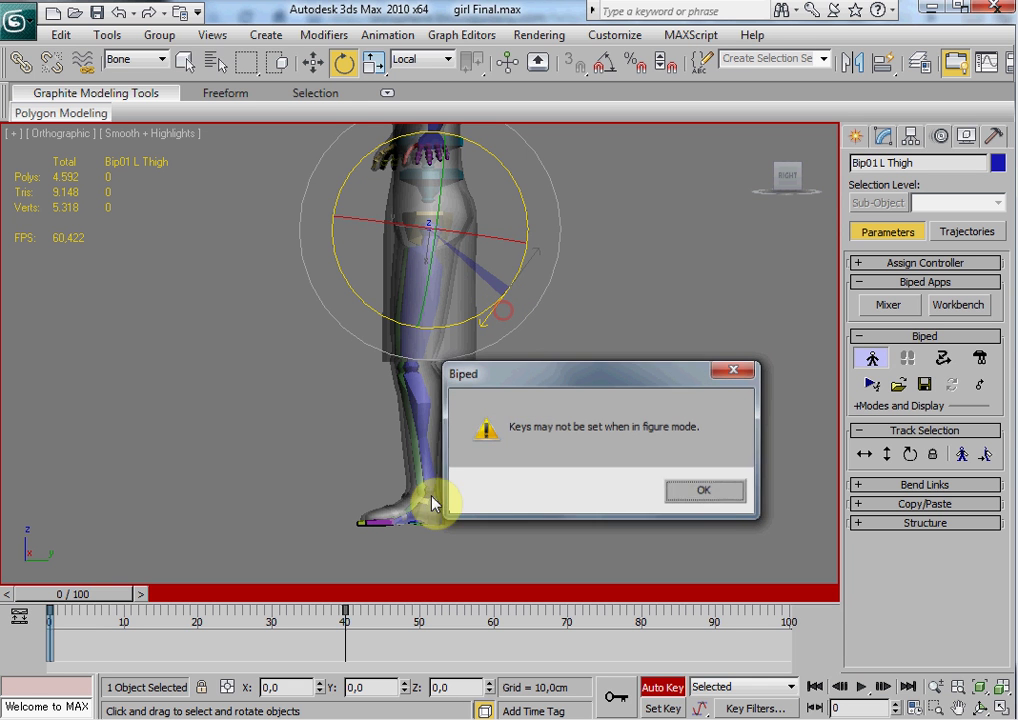
left_click(718, 492)
Turn off Auto Key and adjust the left thigh bone's length by scaling it along its X axis.
left_click(656, 687)
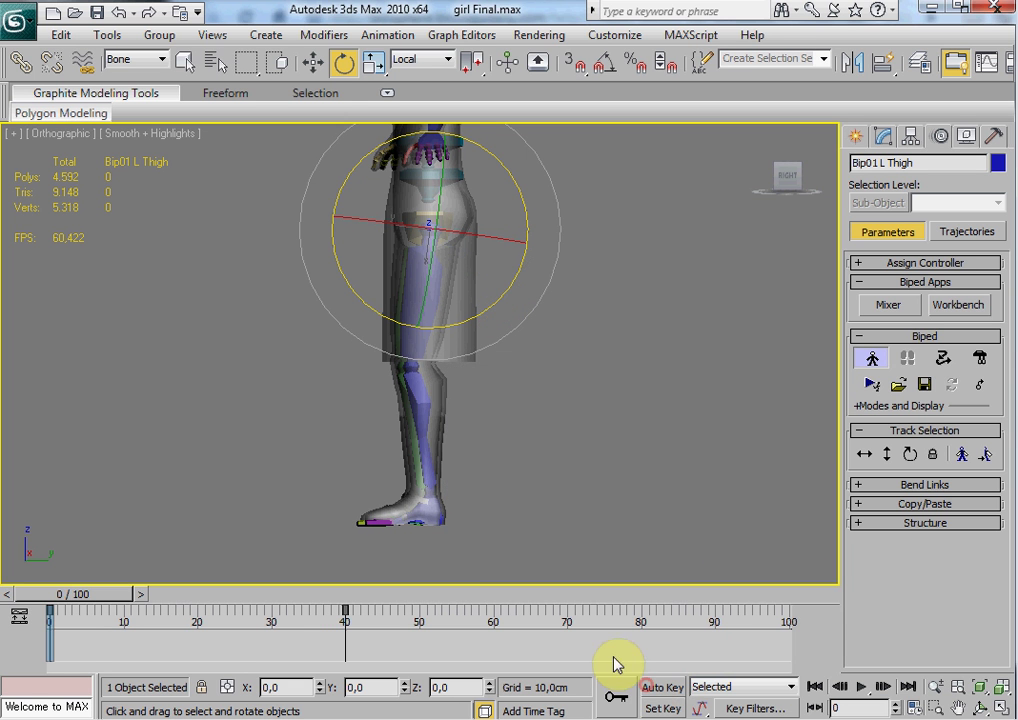
left_click(425, 400)
middle_click_drag(445, 440, 508, 392, "alt")
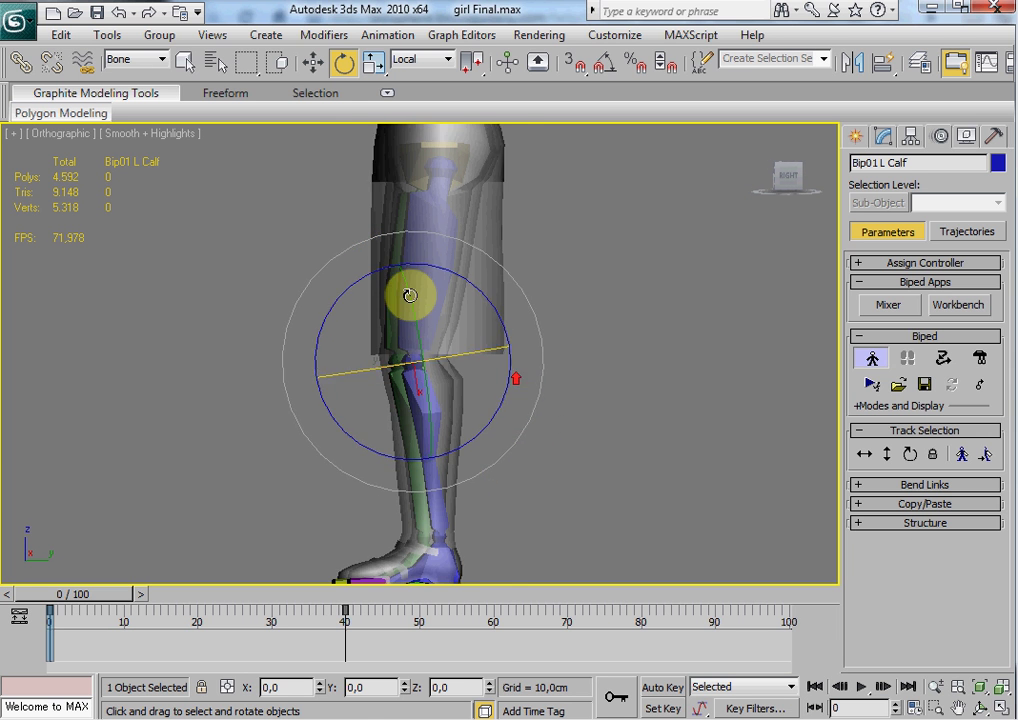
left_click(420, 295)
key("r")
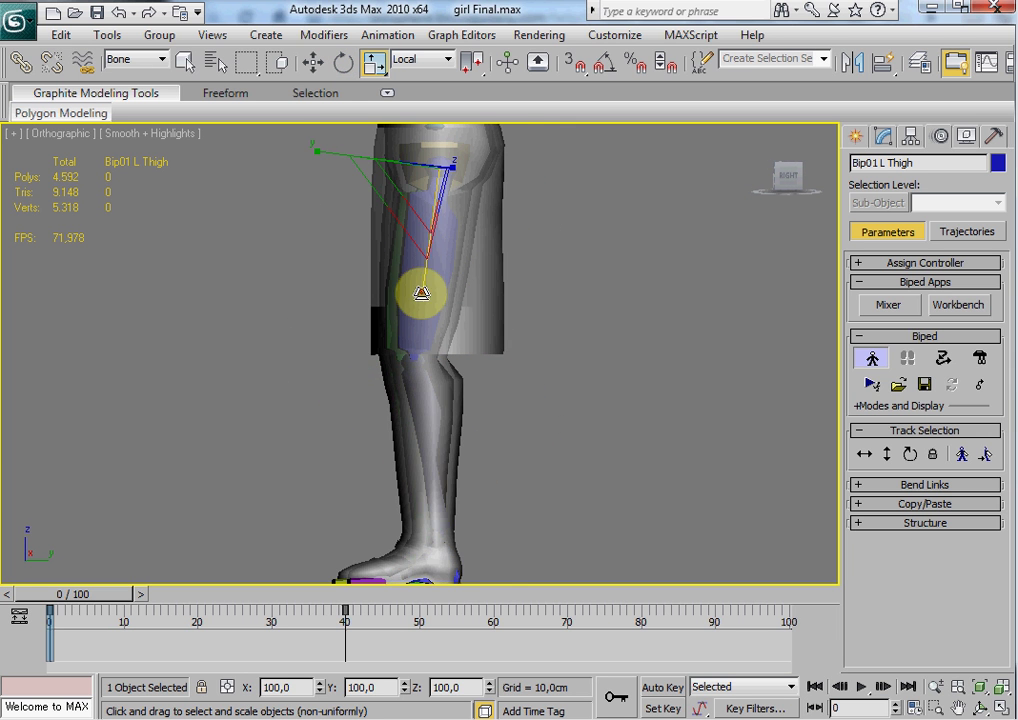
left_click_drag(423, 290, 393, 329)
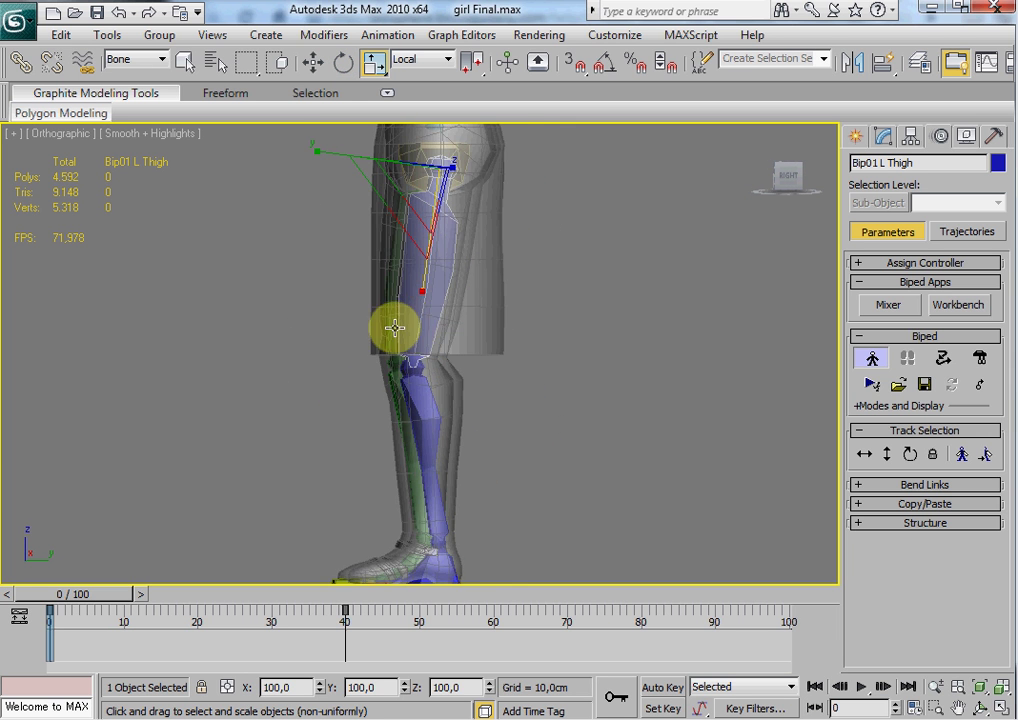
Display edged faces and rotate the left thigh bone backward by about -1.49 degrees on Z.
key("F4")
mouse_move(457, 352)
middle_mouse_down("alt")
mouse_move(439, 351)
mouse_move(473, 355)
middle_mouse_up("alt")
mouse_move(446, 136)
left_mouse_down()
mouse_move(448, 125)
mouse_move(432, 175)
mouse_move(438, 118)
mouse_move(440, 141)
left_mouse_up()
middle_click_drag(477, 285, 467, 143)
key("e")
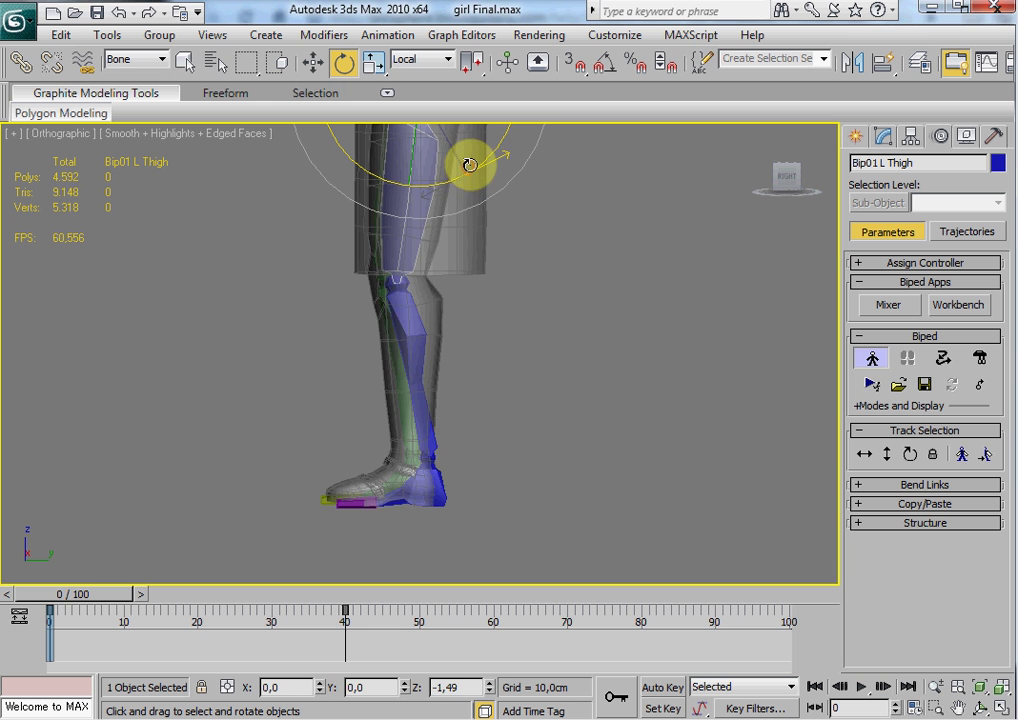
Rotate the left calf bone forward to fit the lower leg and scale its length to about 98 percent.
left_click(404, 395)
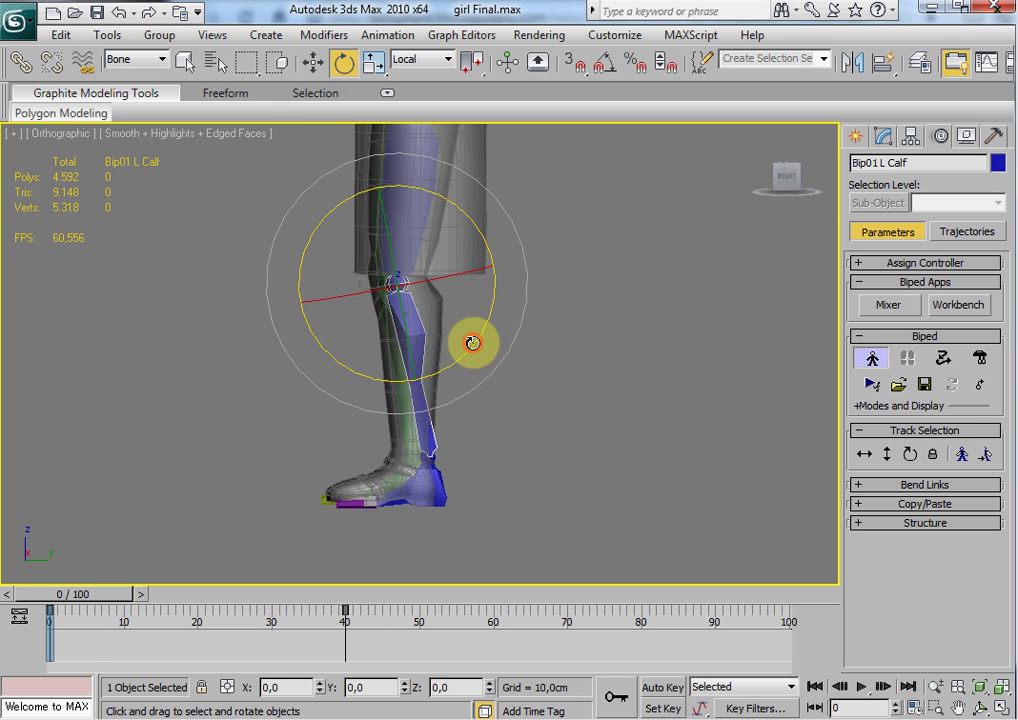
left_click_drag(473, 351, 472, 358)
key("r")
key("e")
key("r")
left_click_drag(386, 160, 390, 172)
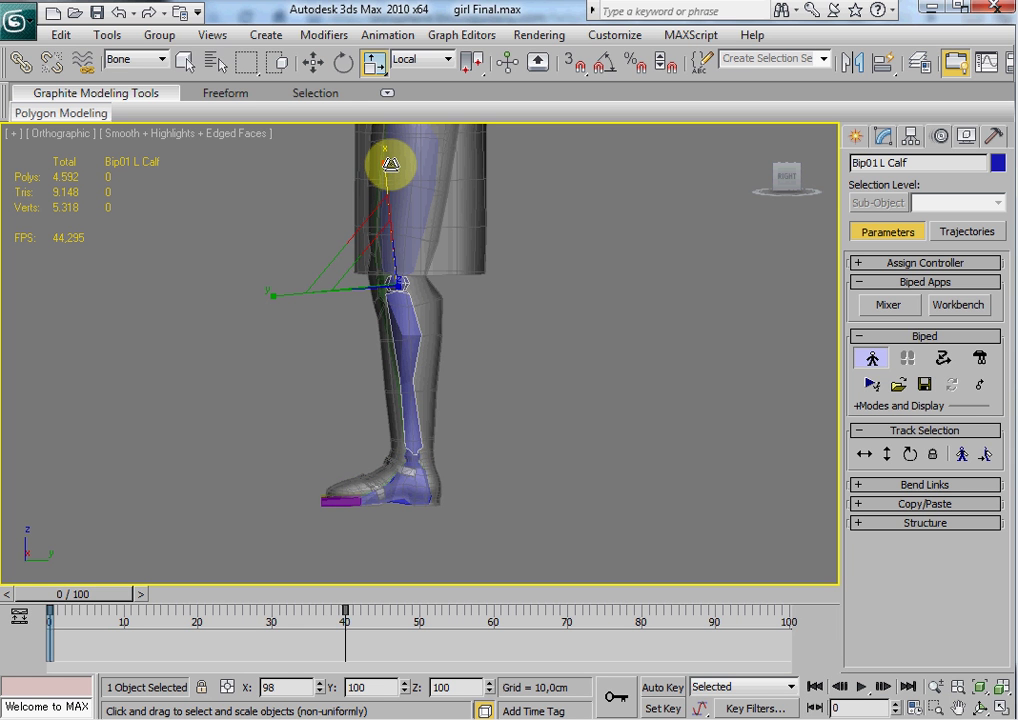
left_click_drag(391, 164, 391, 163)
Select the whole left leg chain, copy its posture and paste it opposite onto the right leg in Figure mode.
middle_click_drag(514, 393, 566, 327, "alt")
middle_click_drag(580, 272, 604, 404)
left_click(436, 284)
double_click(435, 284)
left_click(893, 484)
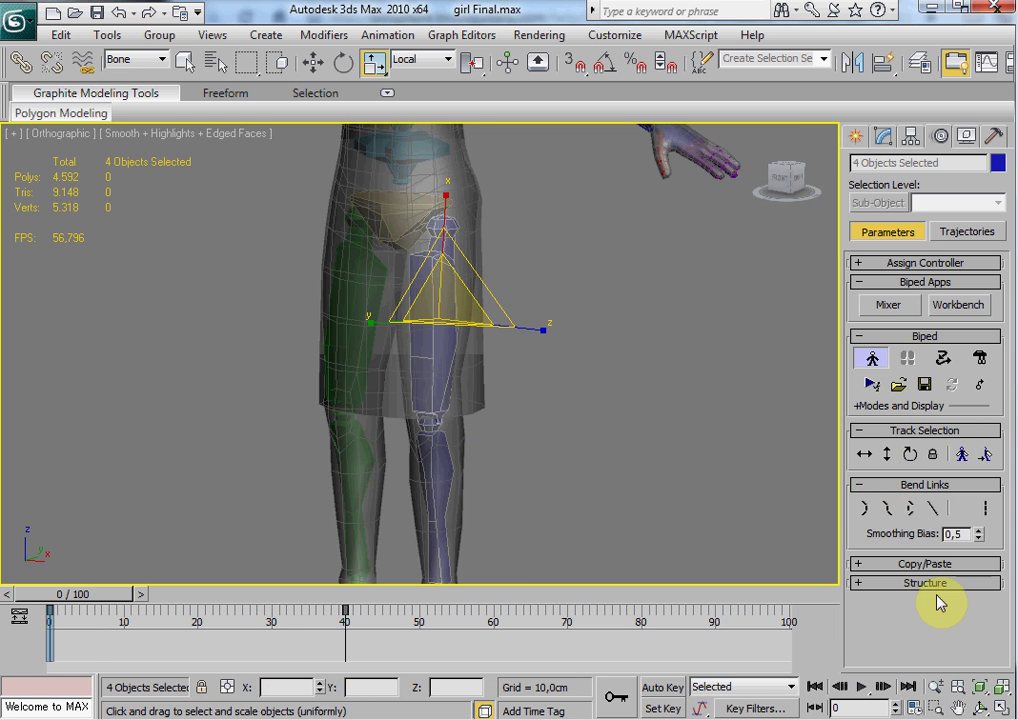
left_click(884, 566)
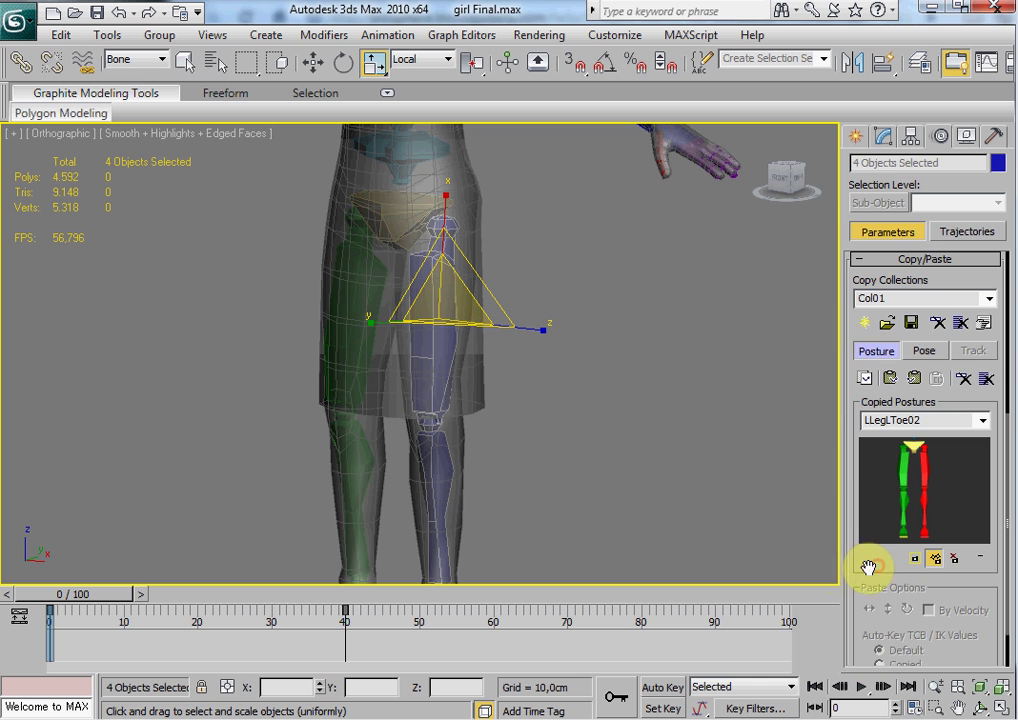
left_click(922, 388)
middle_click_drag(504, 323, 558, 464, "alt")
scroll(510, 406, "up", 3)
scroll(445, 352, "down", 5)
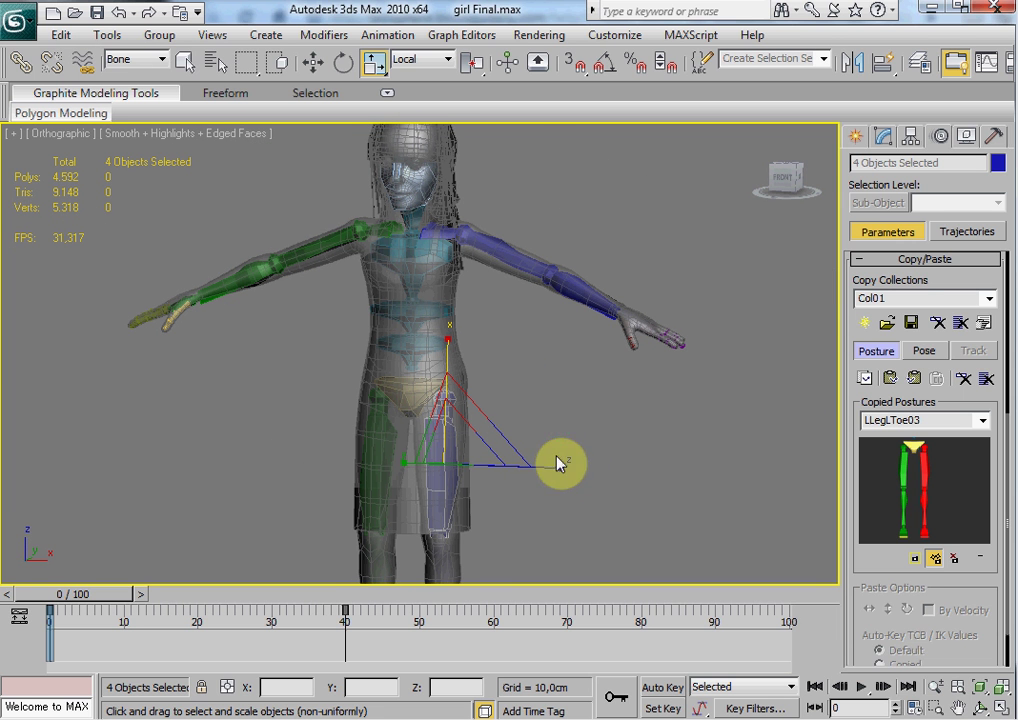
Turn off Figure mode and rotate the left calf bone forward to align it with the leg mesh.
left_click(958, 260)
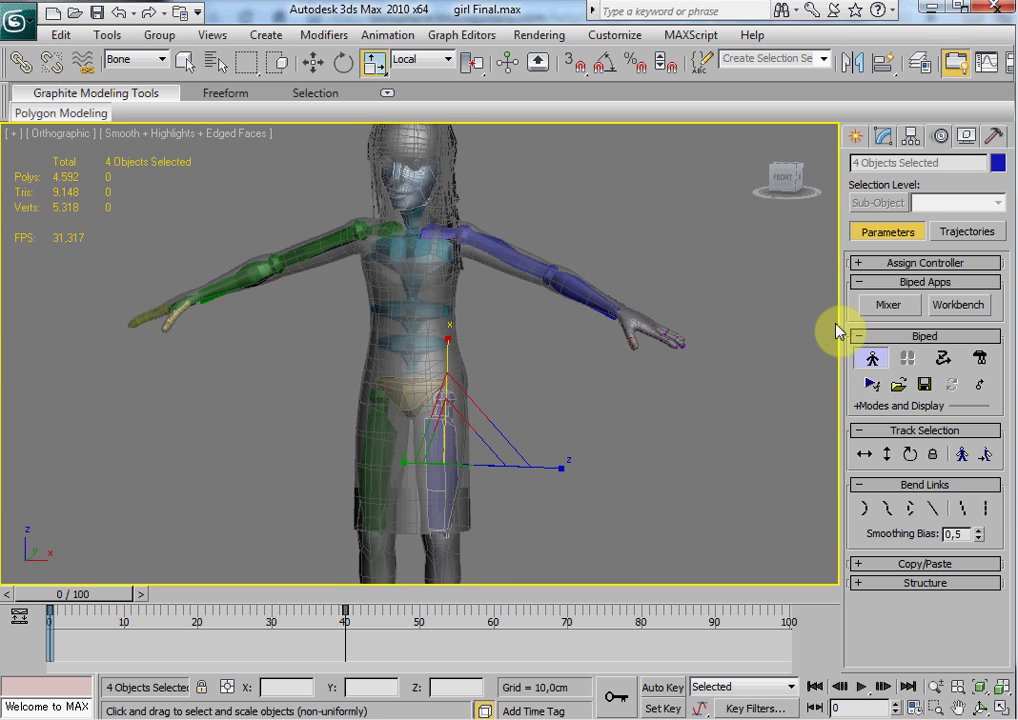
left_click(872, 357)
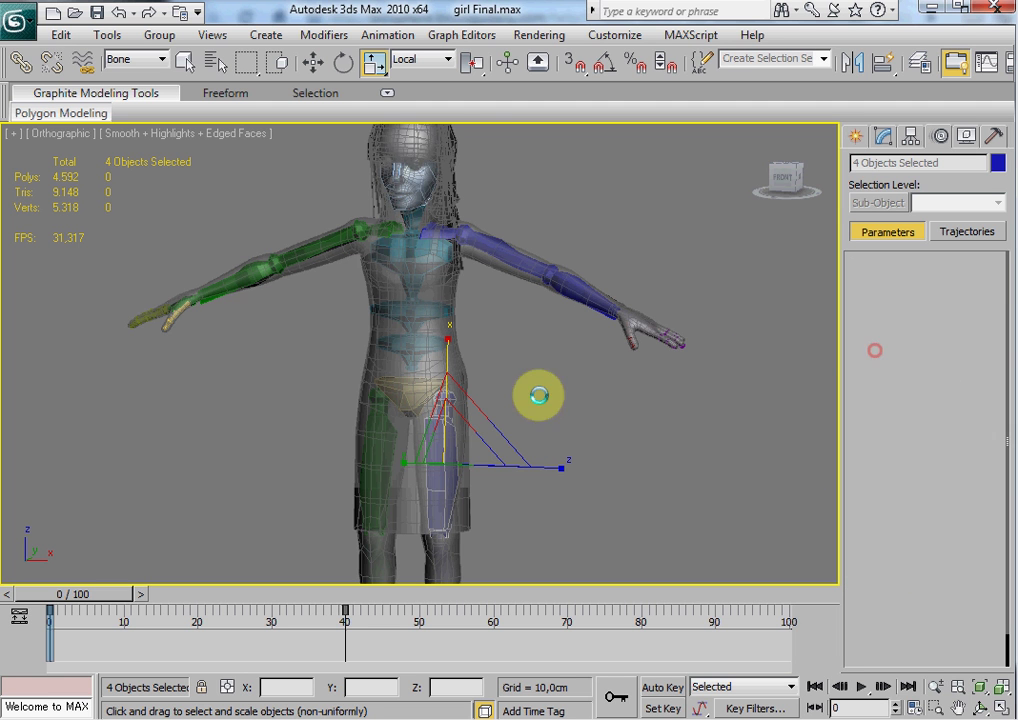
middle_click_drag(450, 261, 404, 427, "alt")
middle_click_drag(449, 459, 464, 389, "alt")
left_click(416, 377)
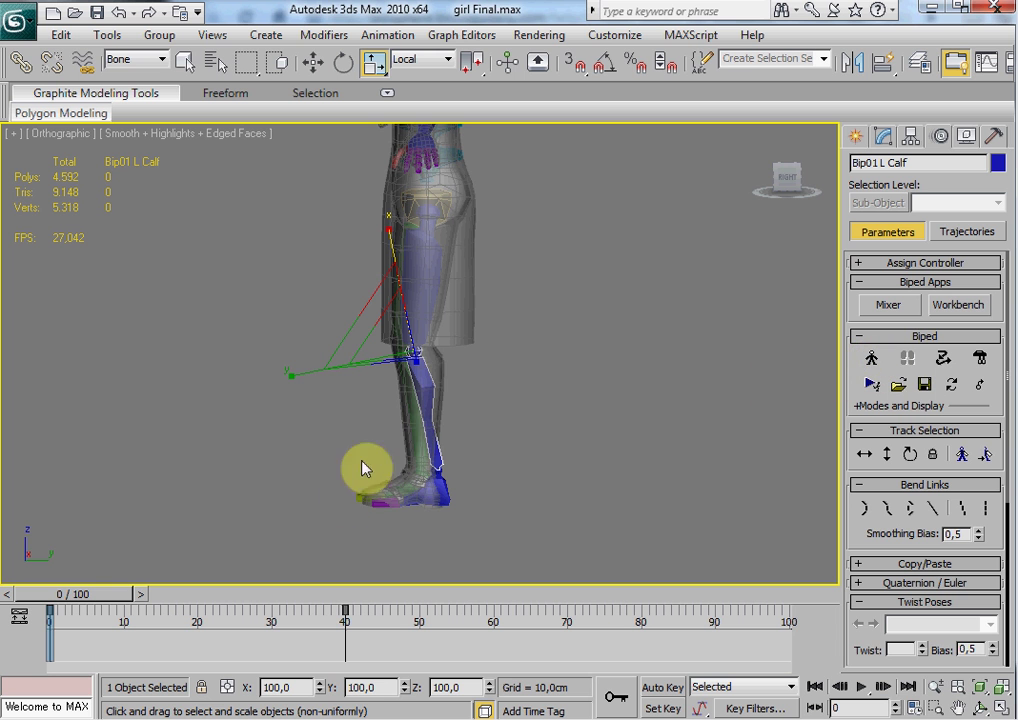
key("w")
key("e")
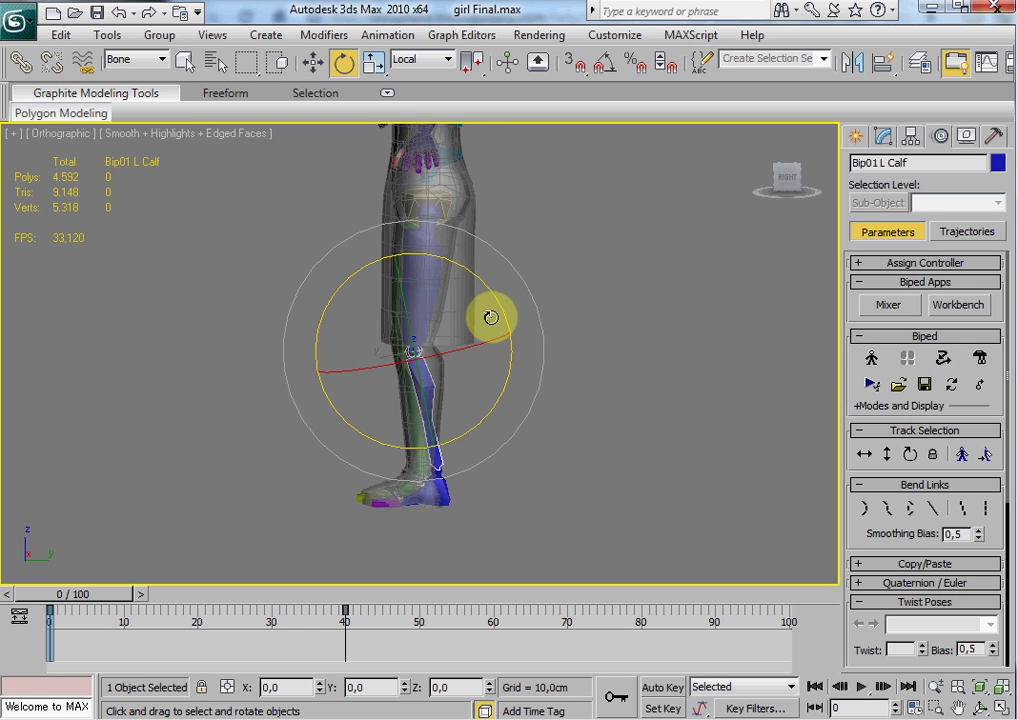
left_click_drag(500, 307, 505, 323)
middle_click_drag(440, 399, 566, 421, "alt")
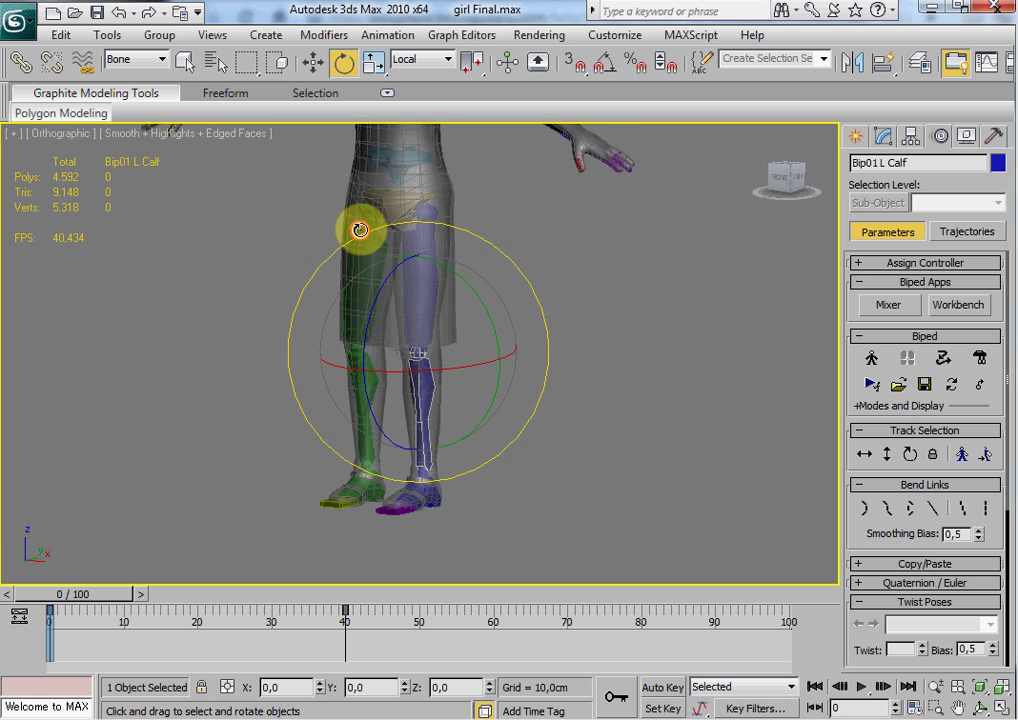
Copy the left leg chain's posture outside Figure mode and paste it opposite onto the right leg.
double_click(363, 227)
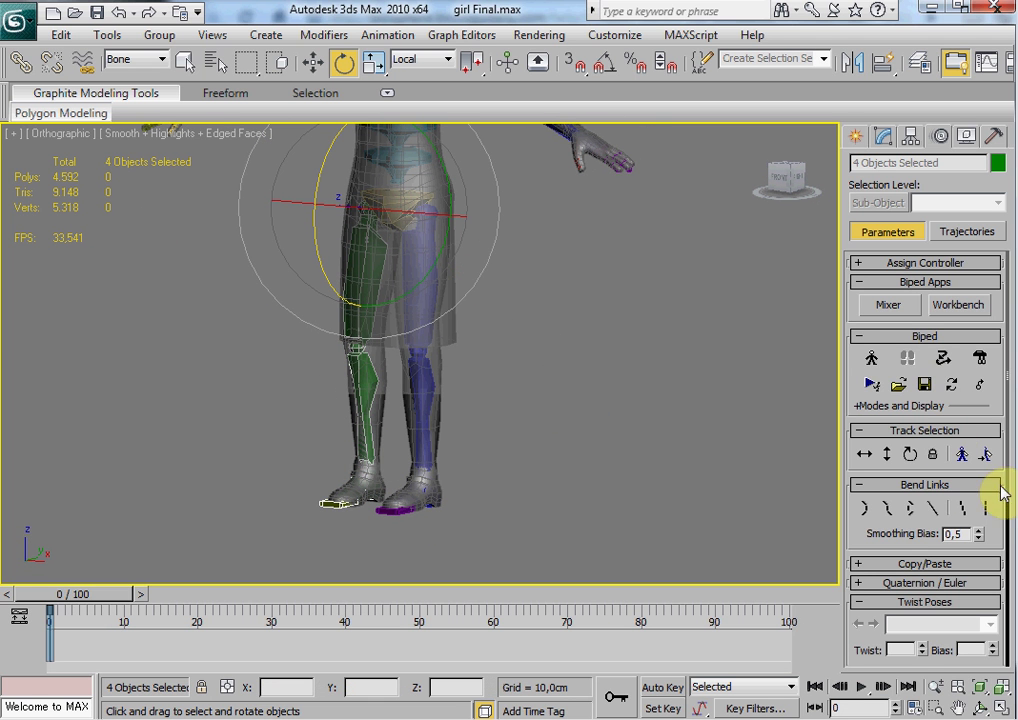
left_click_drag(1000, 502, 977, 375)
middle_click_drag(580, 380, 434, 225, "alt")
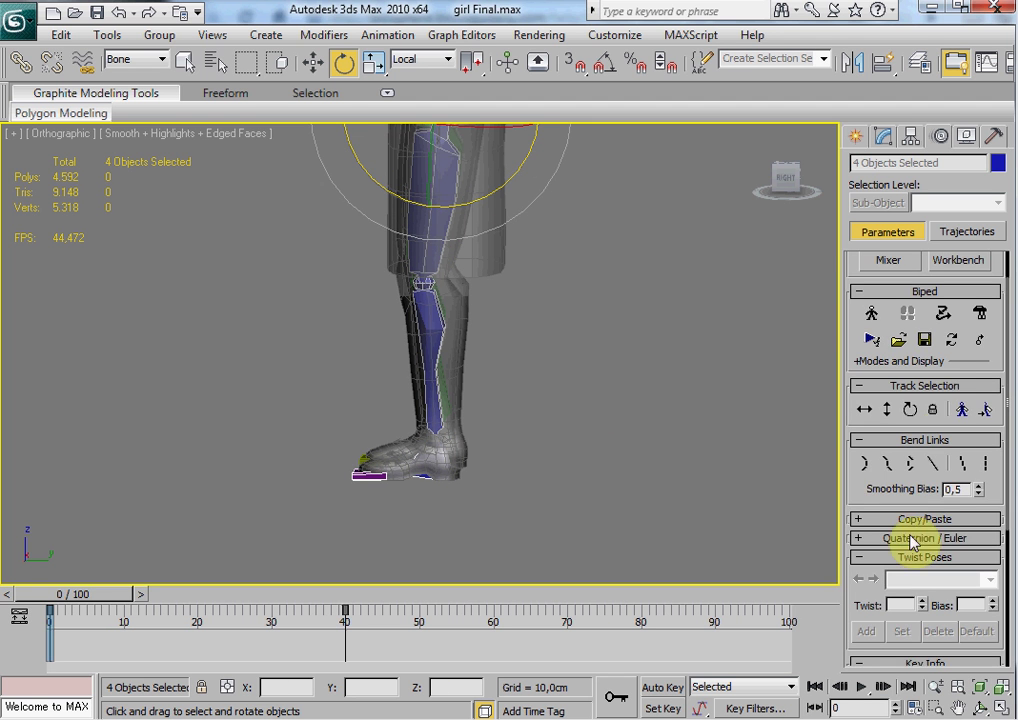
left_click(903, 519)
left_click(865, 378)
left_click(913, 378)
Clear the selection and examine how both legs and the whole skeleton fit inside the girl mesh.
middle_click_drag(583, 360, 604, 404, "alt")
left_click(610, 410)
scroll(582, 443, "down", 3)
middle_click_drag(486, 337, 508, 225, "alt")
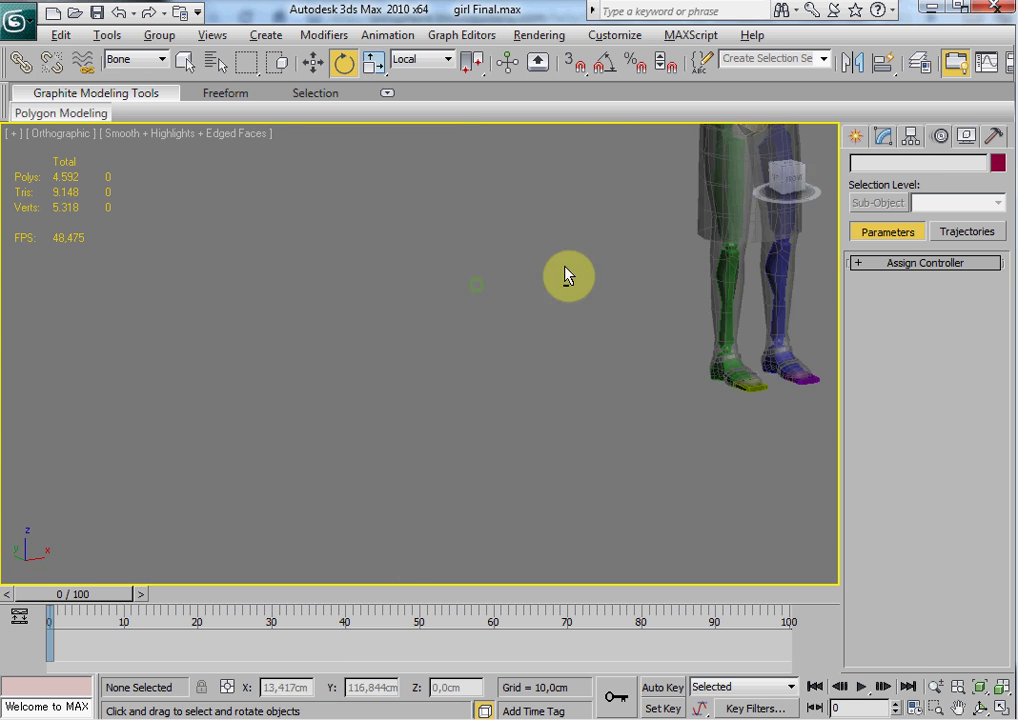
middle_click_drag(599, 206, 494, 347)
scroll(494, 347, "down", 1)
scroll(494, 347, "down", 2)
middle_click_drag(623, 294, 514, 264)
middle_click_drag(583, 270, 506, 286)
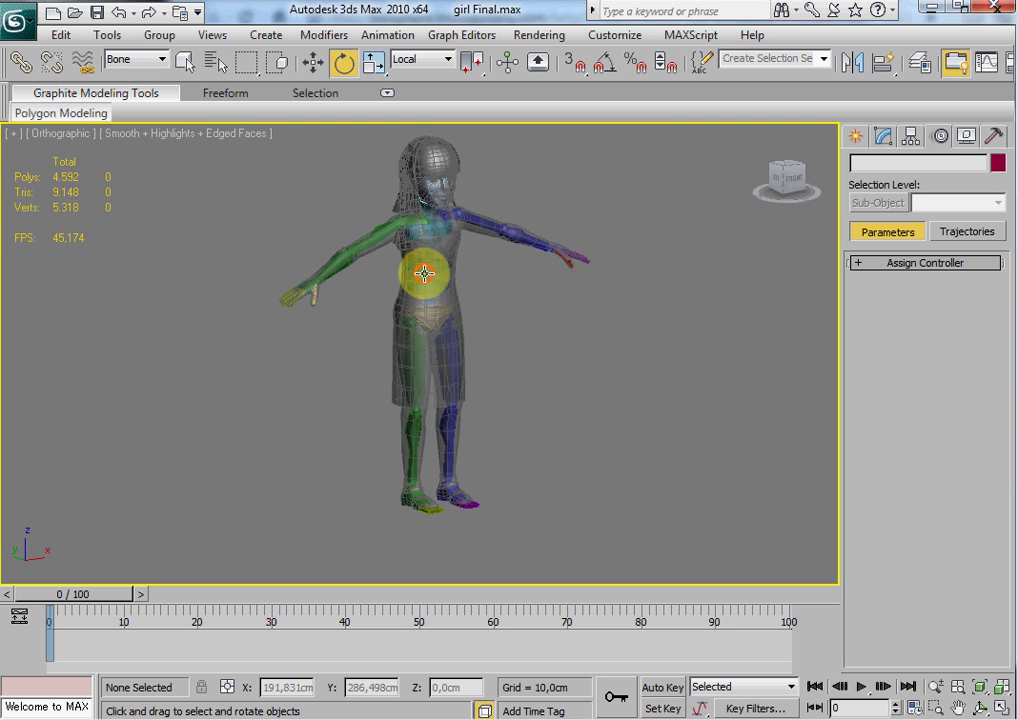
Set the selection filter to All and select the girl mesh.
left_click(459, 268)
left_click(150, 59)
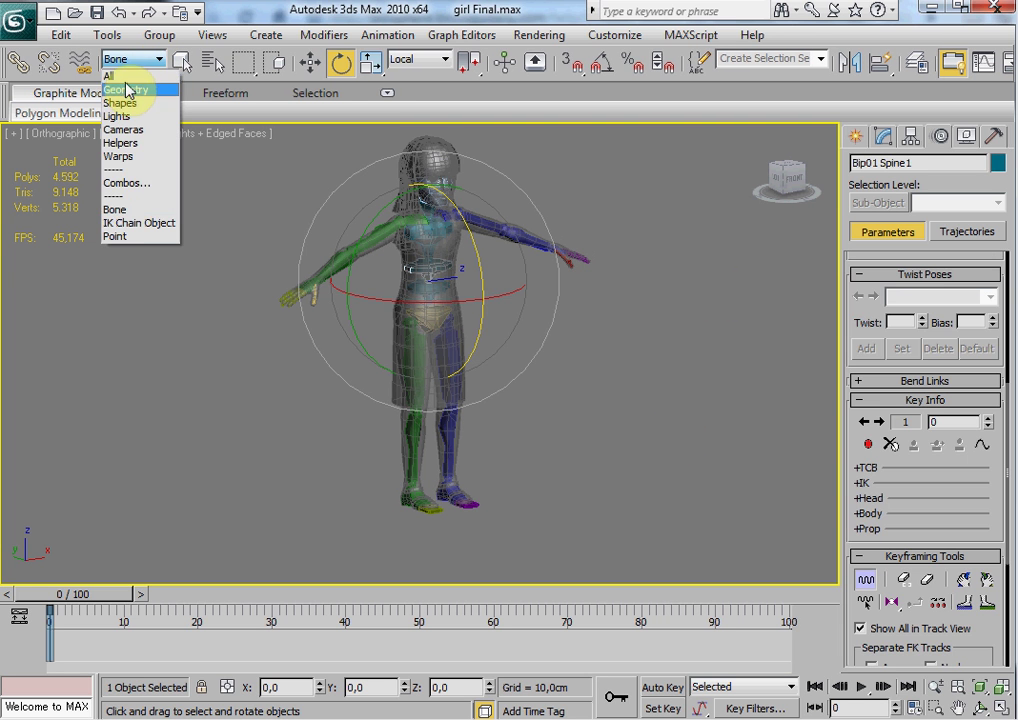
left_click(127, 78)
left_click(638, 325)
left_click(427, 291)
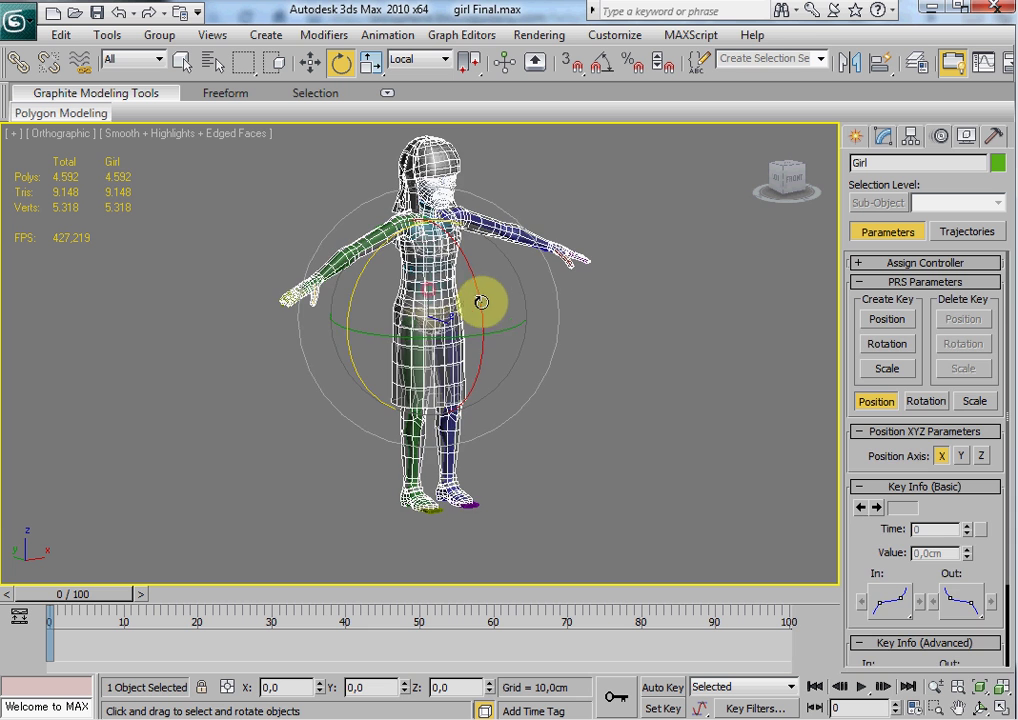
Turn off the see-through and edged-faces display so the girl mesh shows fully textured.
key("alt+x")
middle_click_drag(582, 338, 524, 408)
key("F4")
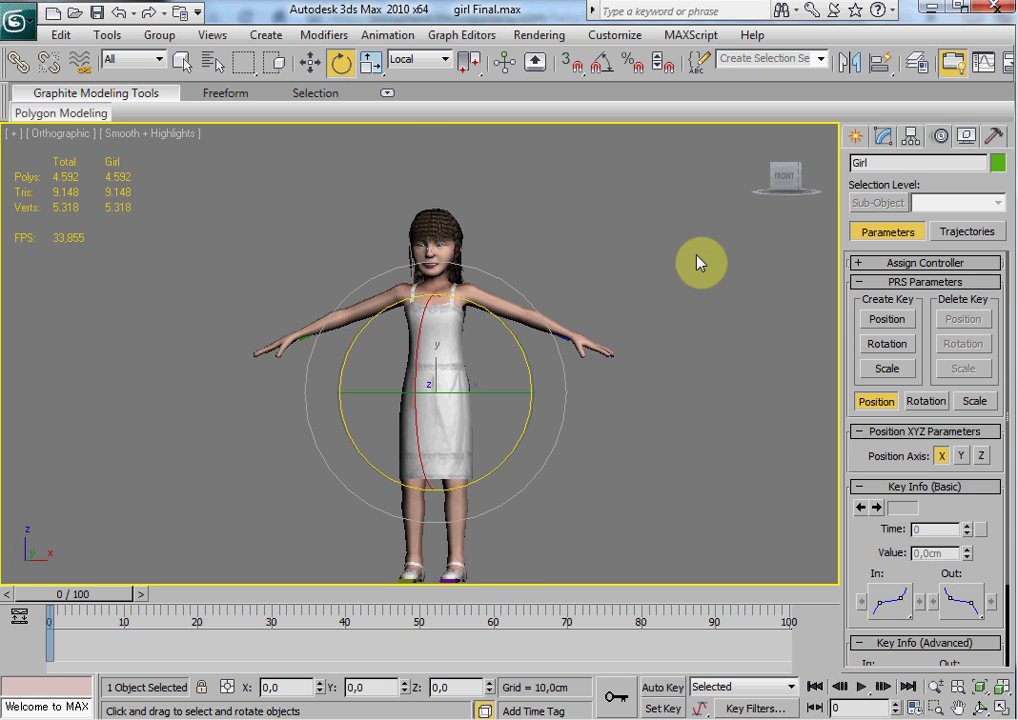
Apply a Skin modifier to the girl mesh.
left_click(882, 137)
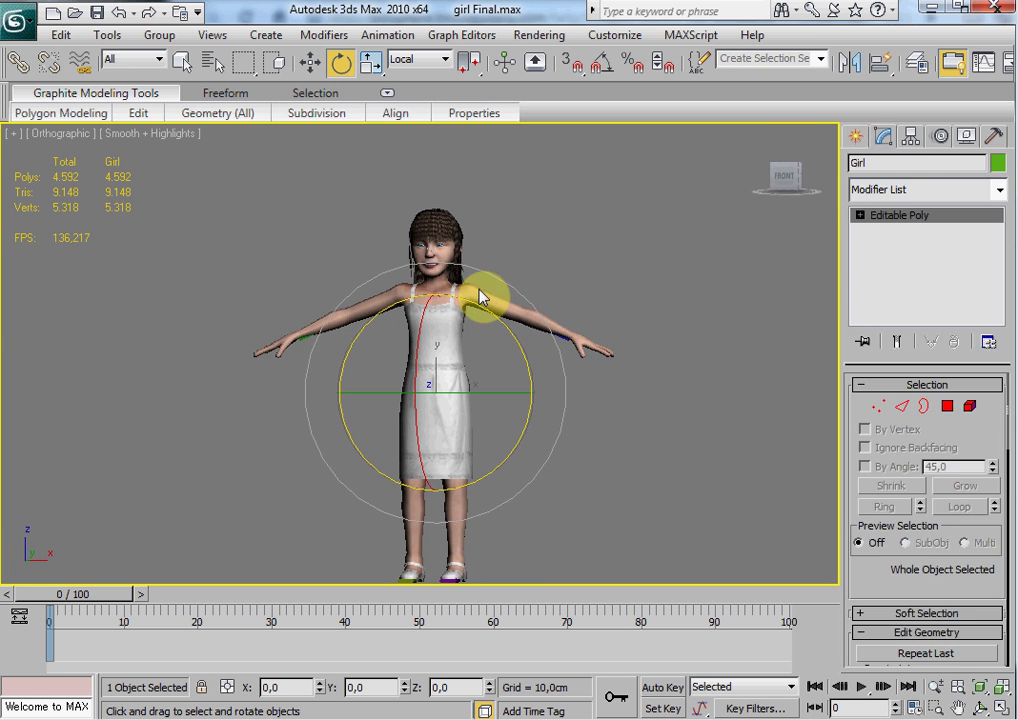
left_click(1000, 190)
left_click_drag(1001, 268, 1000, 665)
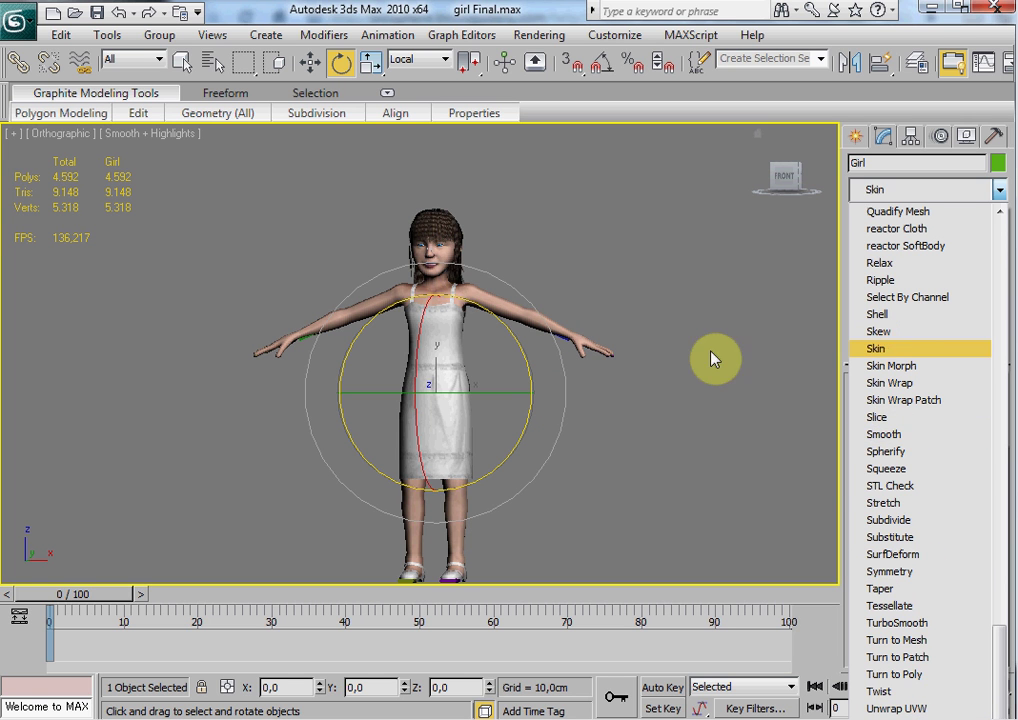
left_click(876, 348)
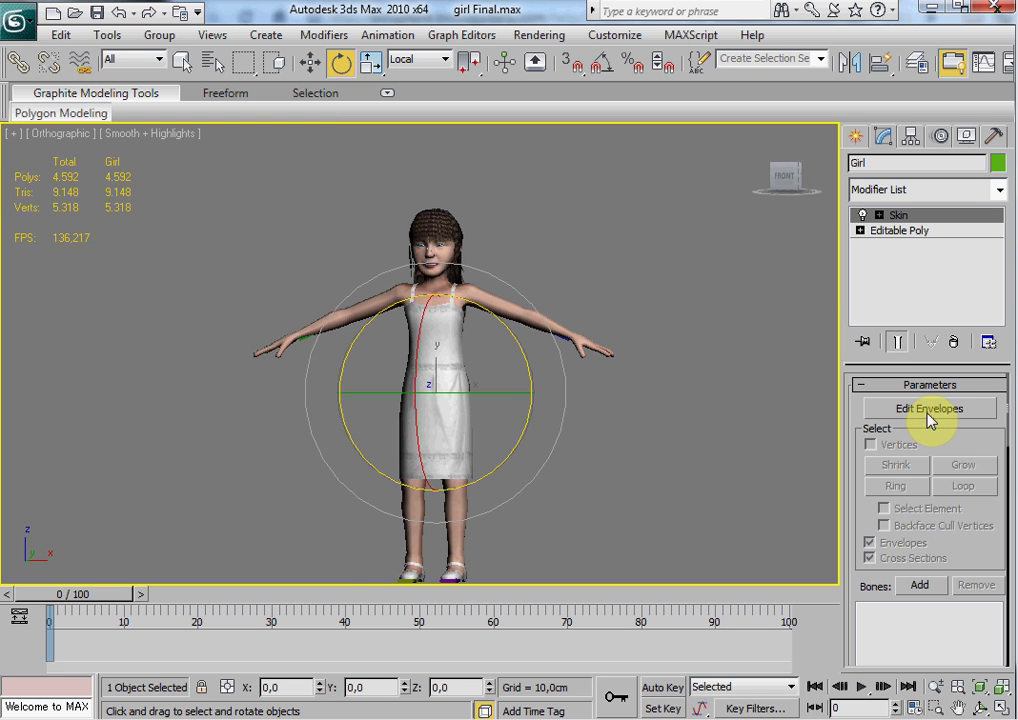
Add all biped bones from Bip01 Pelvis through Bip01 R Toe0 to the Skin modifier, leaving out the Bip01 root.
left_click(920, 585)
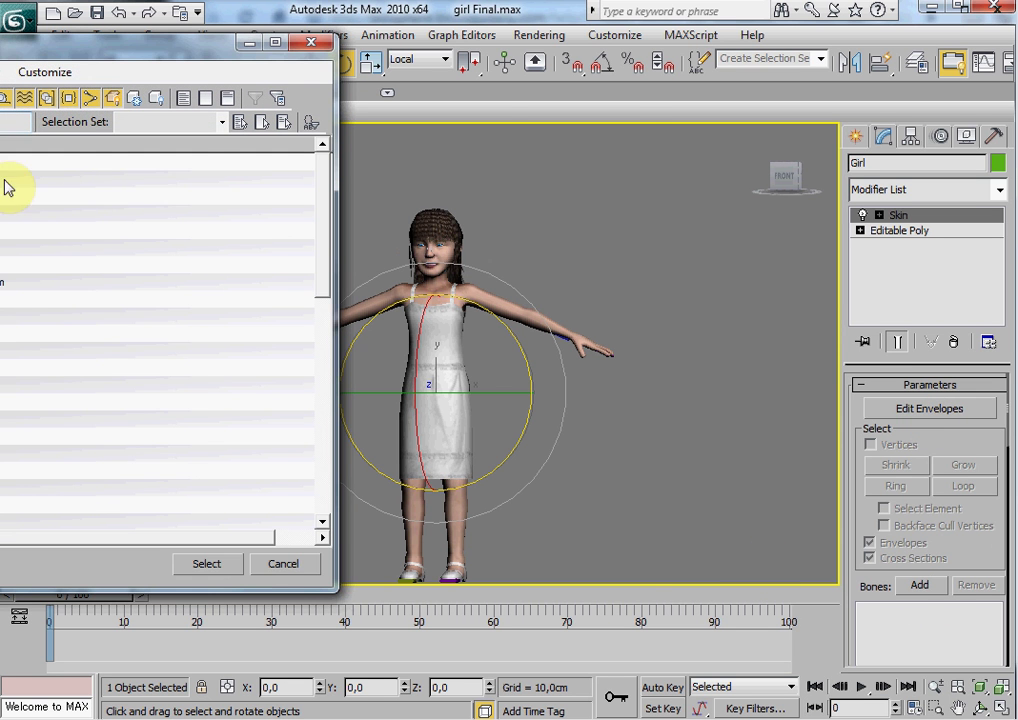
left_click(100, 181)
left_click_drag(109, 50, 409, 65)
scroll(370, 257, "down", 10)
left_click(291, 525, "shift")
scroll(400, 420, "up", 10)
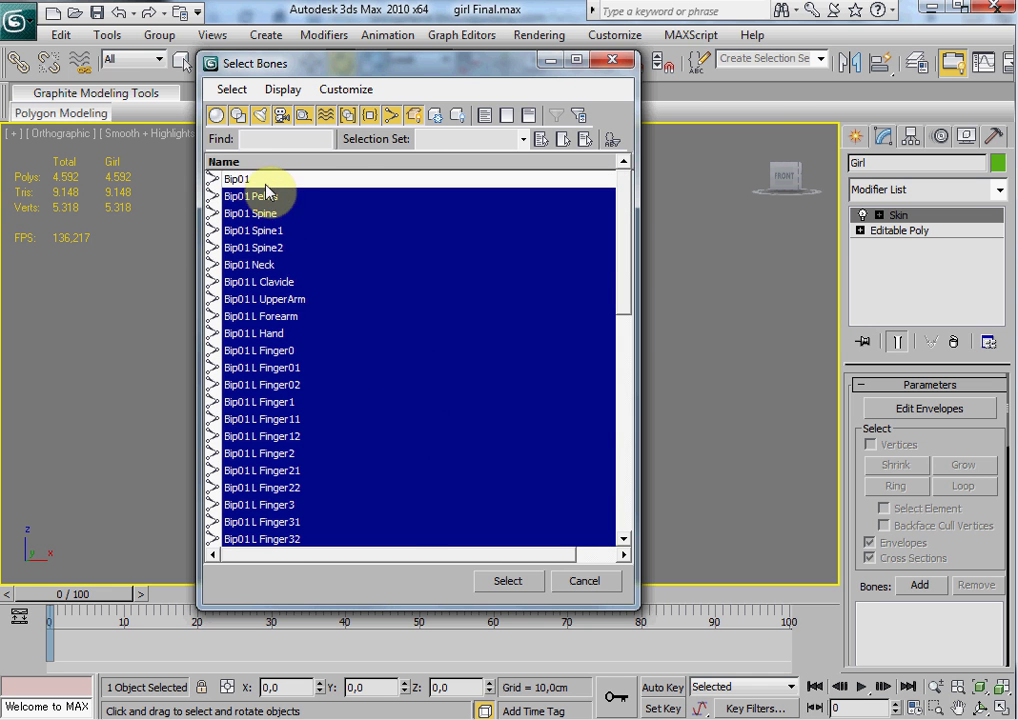
left_click_drag(432, 62, 777, 107)
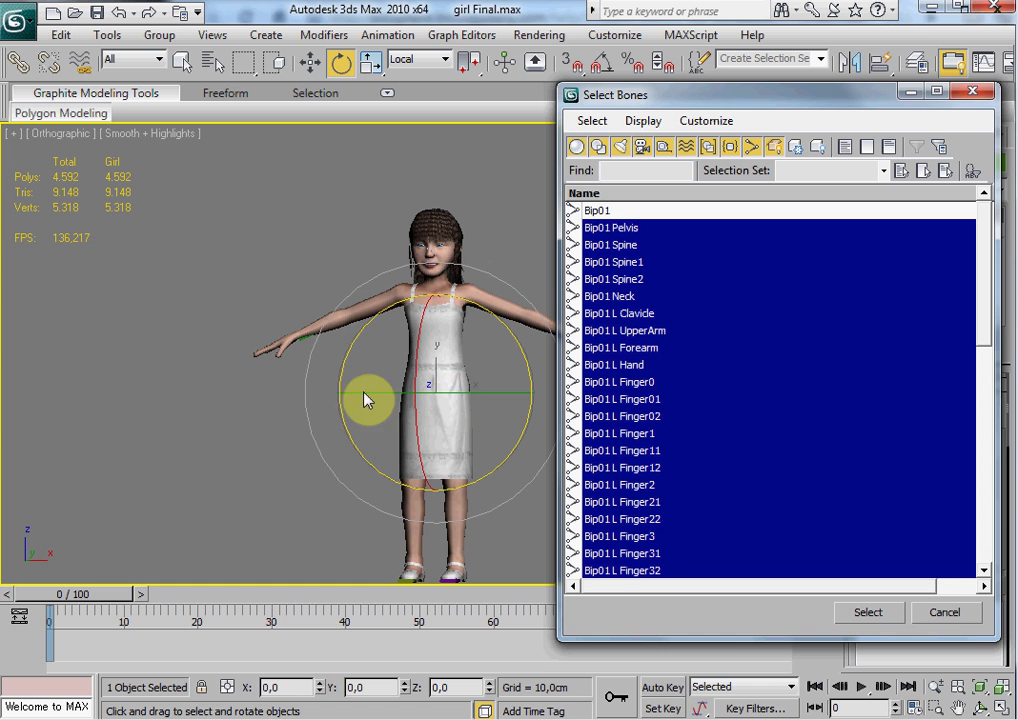
scroll(700, 280, "down", 7)
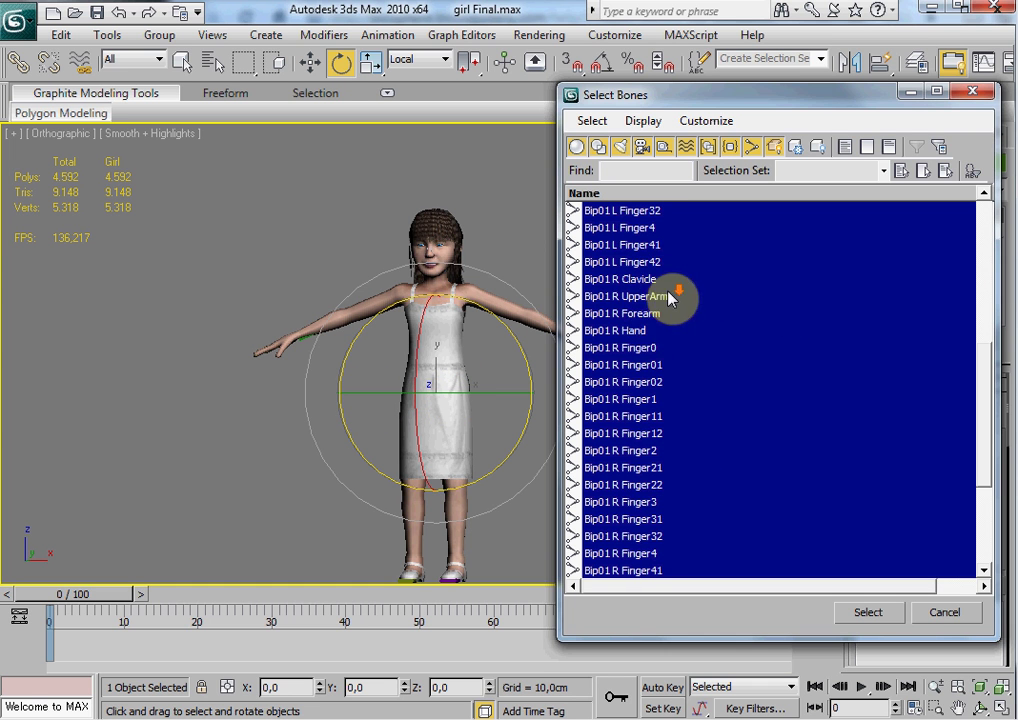
scroll(697, 407, "down", 3)
scroll(750, 459, "down", 1)
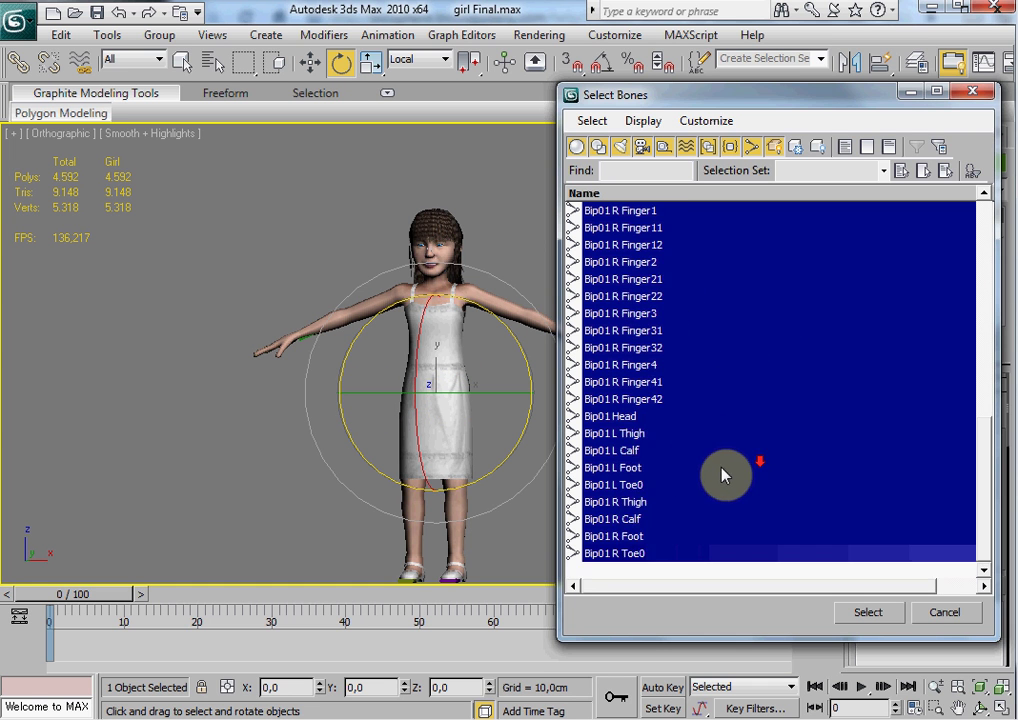
scroll(678, 376, "up", 5)
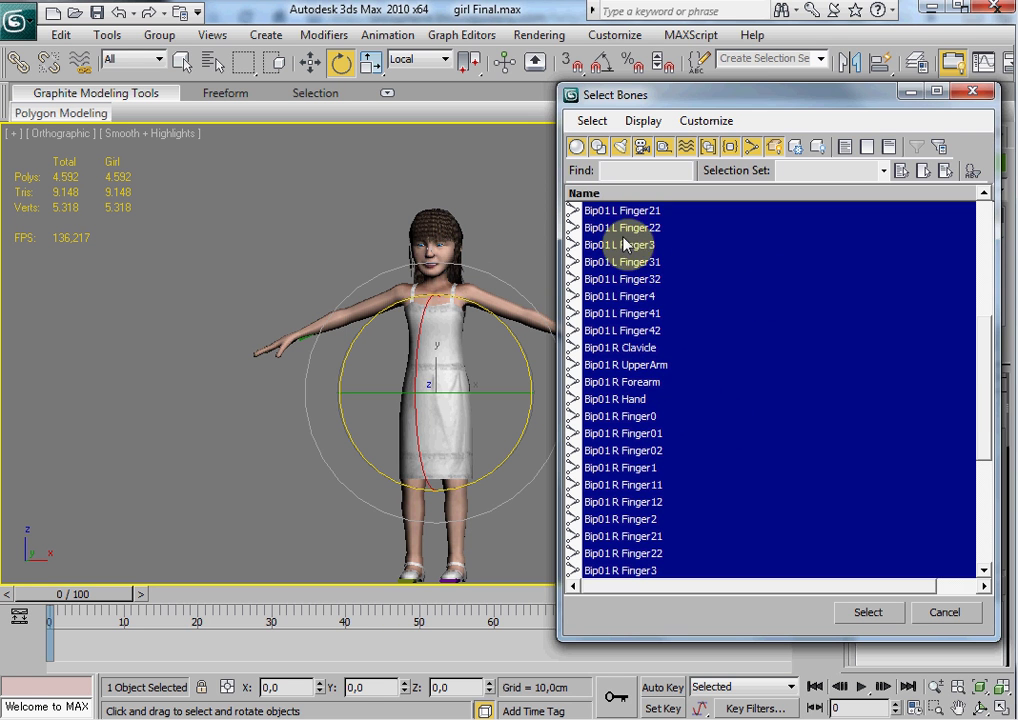
scroll(674, 270, "up", 4)
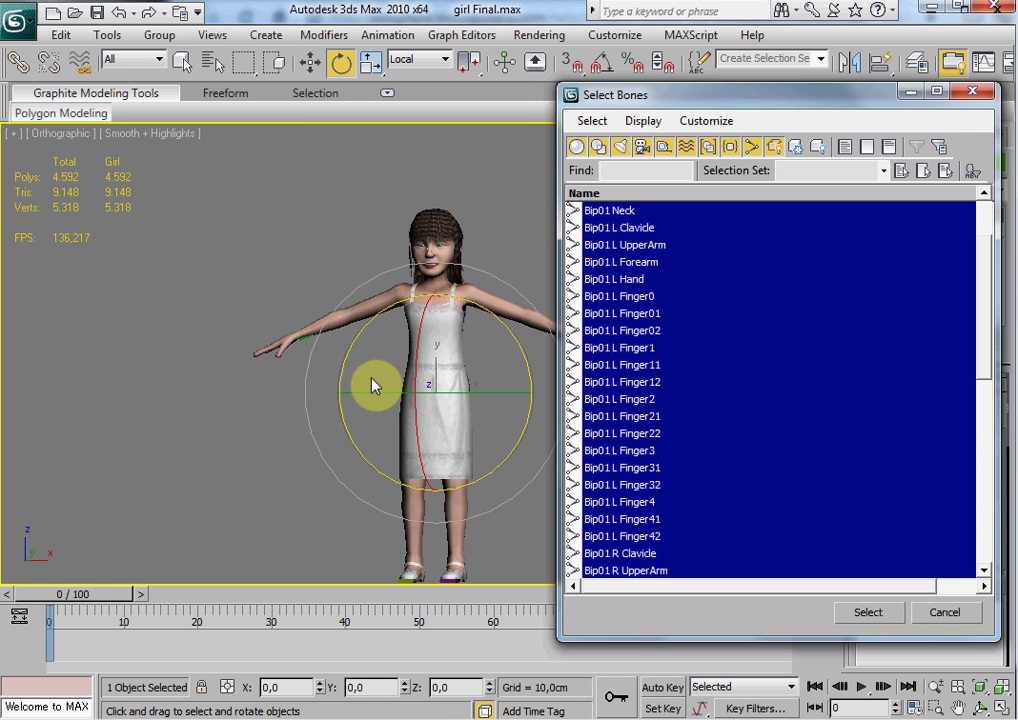
scroll(760, 408, "down", 9)
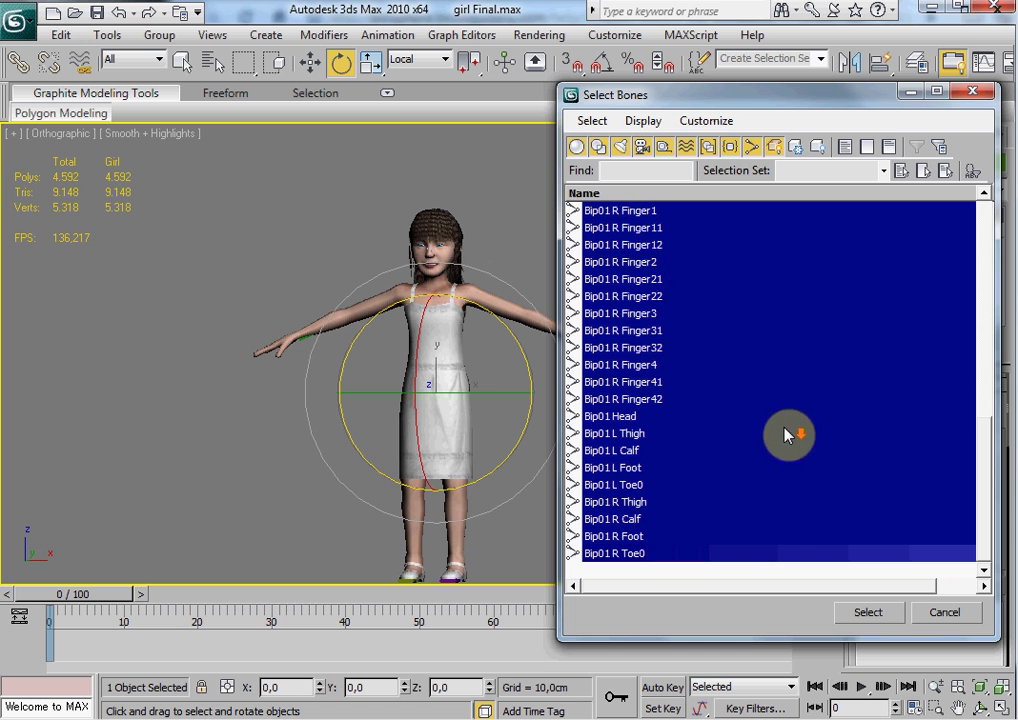
scroll(637, 284, "up", 11)
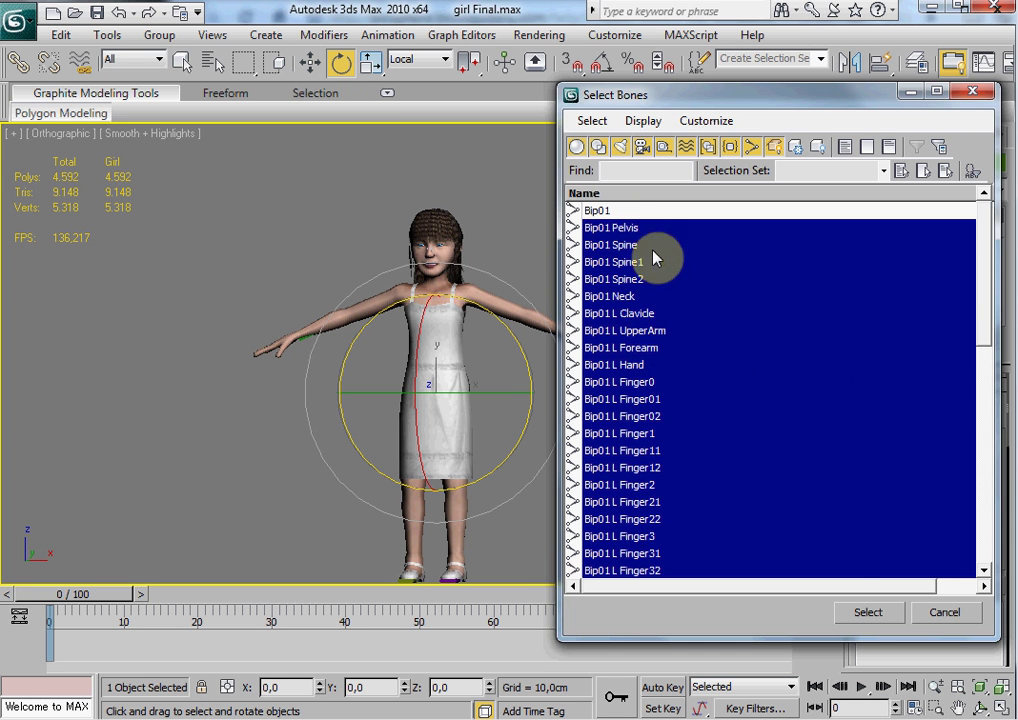
left_click(868, 615)
Enter Edit Envelopes mode for the Skin modifier and widen the command panel to two columns.
scroll(522, 359, "down", 3)
scroll(557, 370, "up", 5)
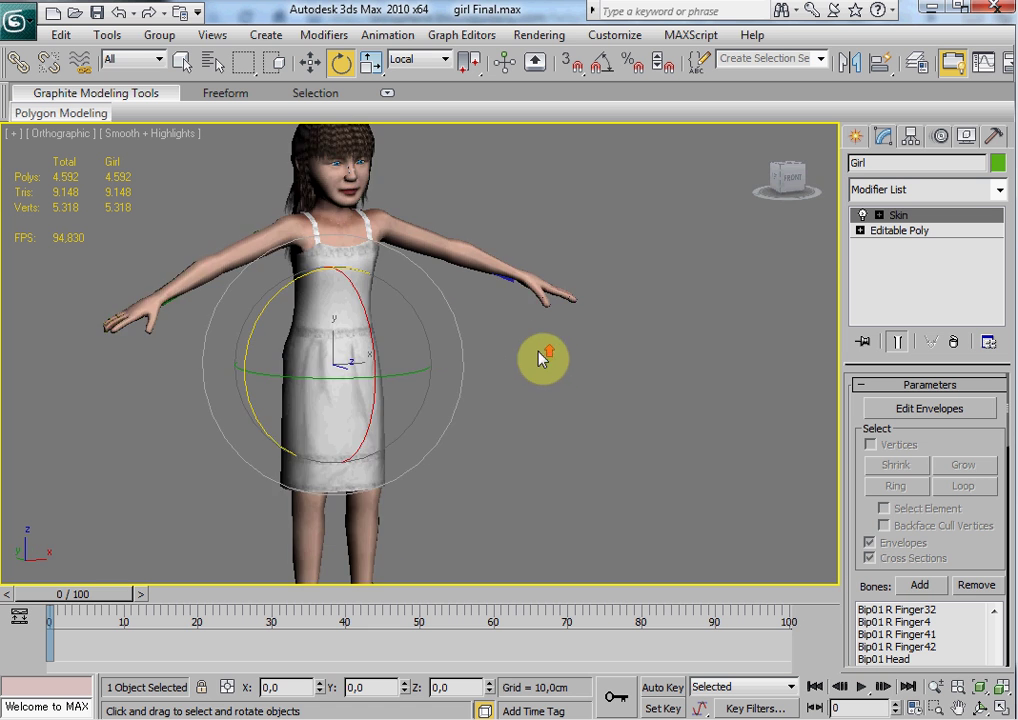
left_click(943, 409)
left_click_drag(842, 242, 643, 236)
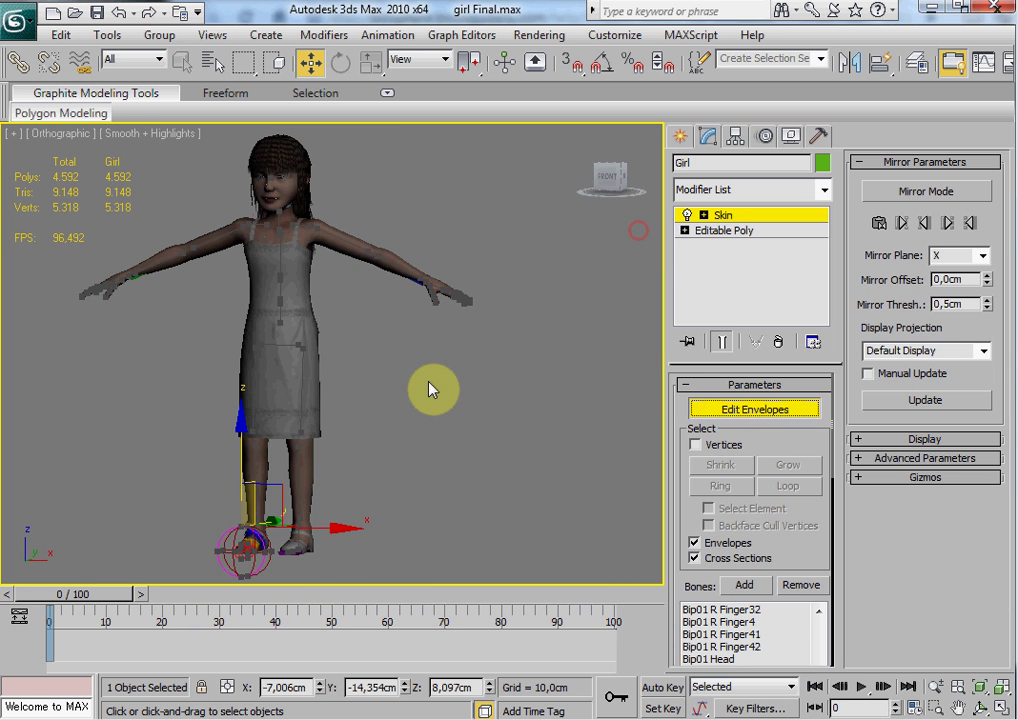
Select the left thigh bone's envelope and inspect its influence on the skirt.
scroll(410, 370, "up", 3)
scroll(400, 355, "down", 3)
middle_click_drag(347, 370, 314, 359, "alt")
left_click(317, 360)
scroll(425, 435, "up", 6)
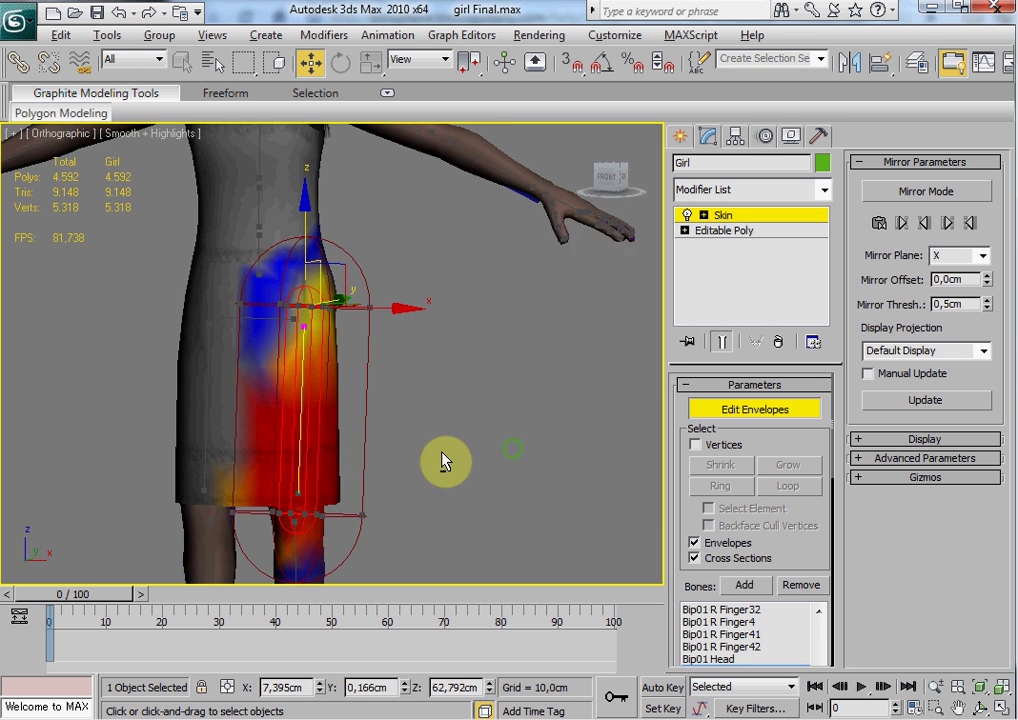
Select the left calf bone's envelope and enlarge its inner cross section at the knee.
middle_click_drag(485, 402, 538, 425, "alt")
middle_click_drag(538, 425, 532, 285)
middle_click_drag(532, 285, 315, 430, "alt")
left_click(326, 421)
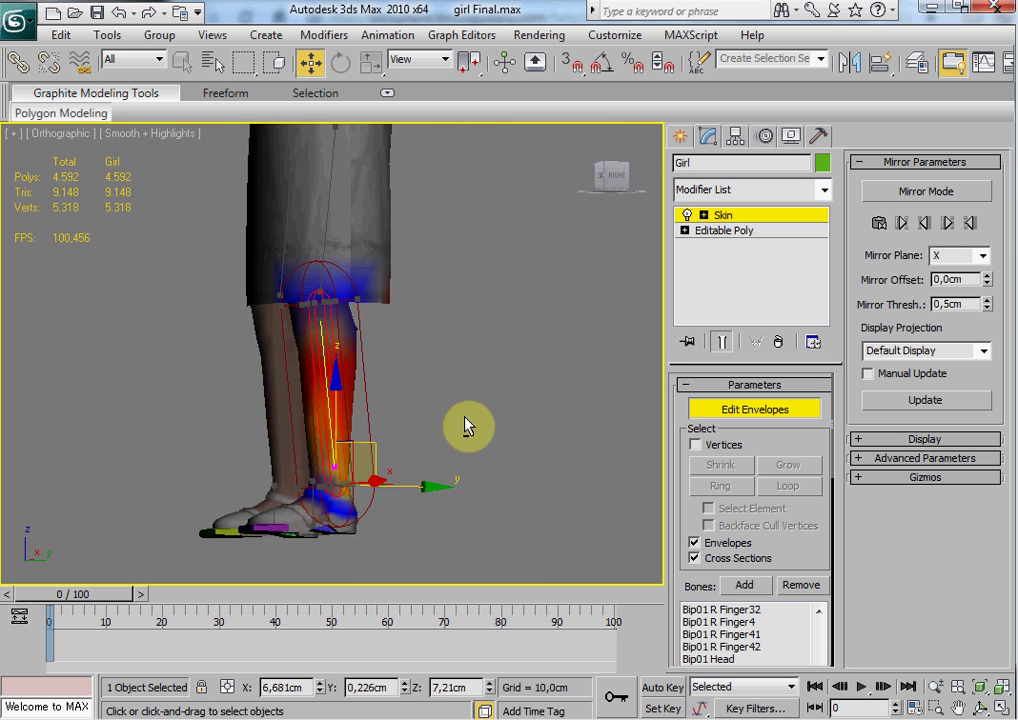
scroll(460, 416, "up", 4)
middle_click_drag(358, 281, 381, 276)
scroll(450, 354, "down", 2)
left_click(375, 288)
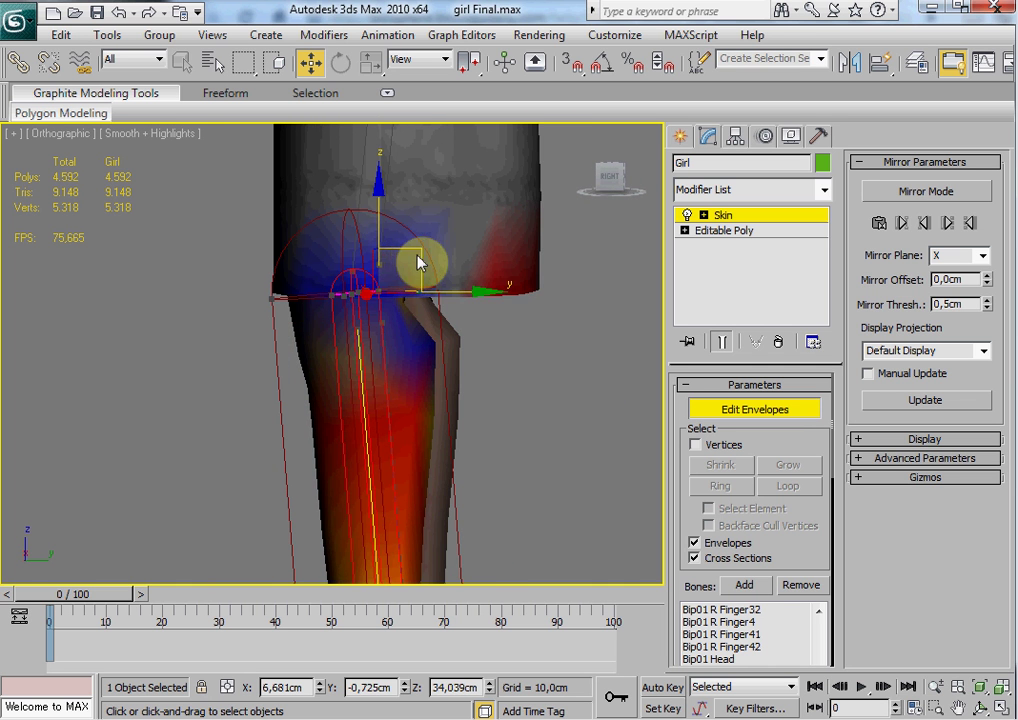
left_click_drag(416, 254, 478, 284)
Examine the left calf's weight colours around the knee and skirt hem from several angles.
middle_click_drag(478, 284, 602, 327, "alt")
scroll(602, 327, "down", 4)
middle_click_drag(492, 352, 358, 432, "alt")
scroll(455, 305, "down", 3)
middle_click_drag(497, 438, 651, 433, "alt")
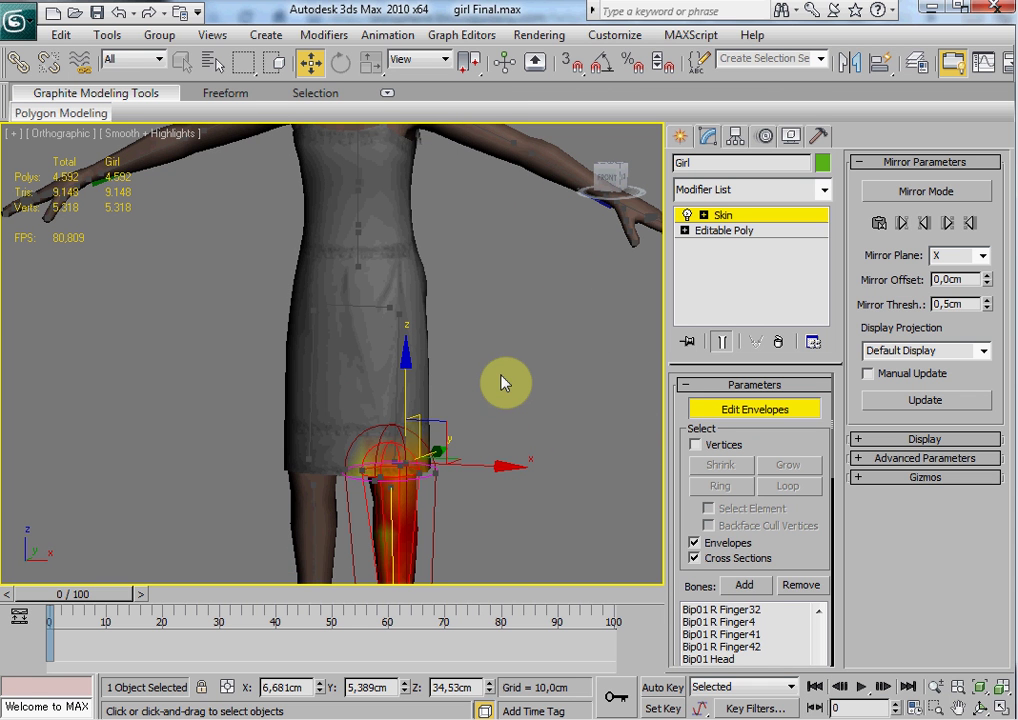
scroll(379, 284, "down", 4)
middle_click_drag(561, 371, 464, 342, "alt")
scroll(485, 373, "up", 4)
middle_click_drag(473, 370, 304, 411, "alt")
middle_click_drag(302, 416, 437, 325)
scroll(437, 340, "down", 4)
middle_click_drag(459, 430, 564, 424, "alt")
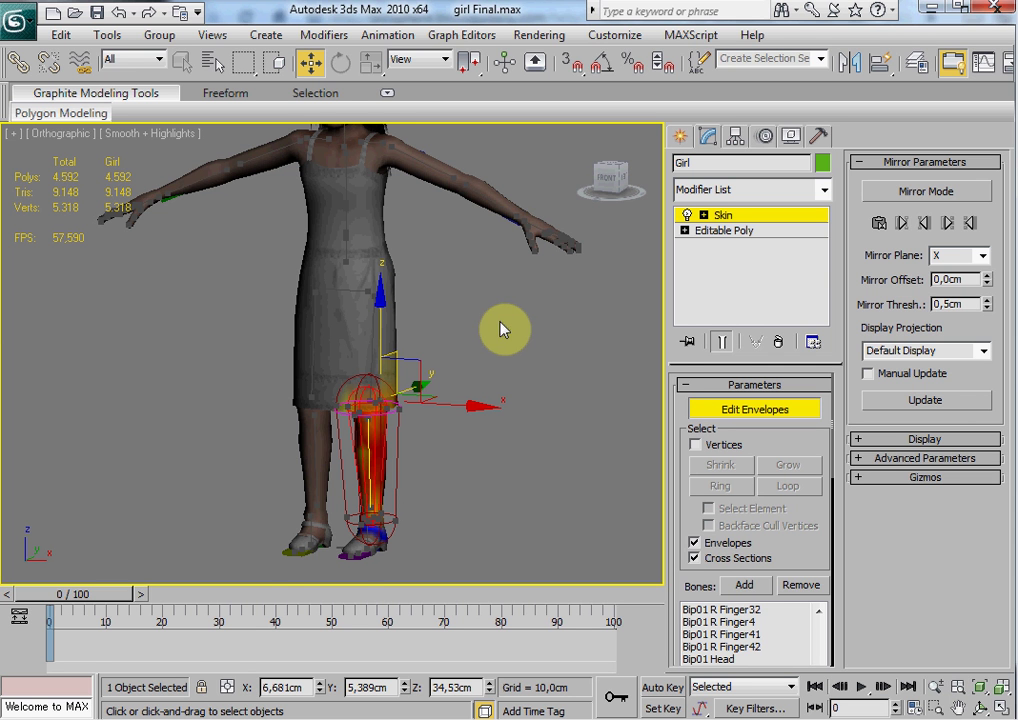
middle_click_drag(545, 289, 475, 177, "alt")
scroll(477, 212, "up", 3)
middle_click_drag(479, 236, 520, 215, "alt")
middle_click_drag(520, 198, 508, 345)
scroll(524, 304, "up", 3)
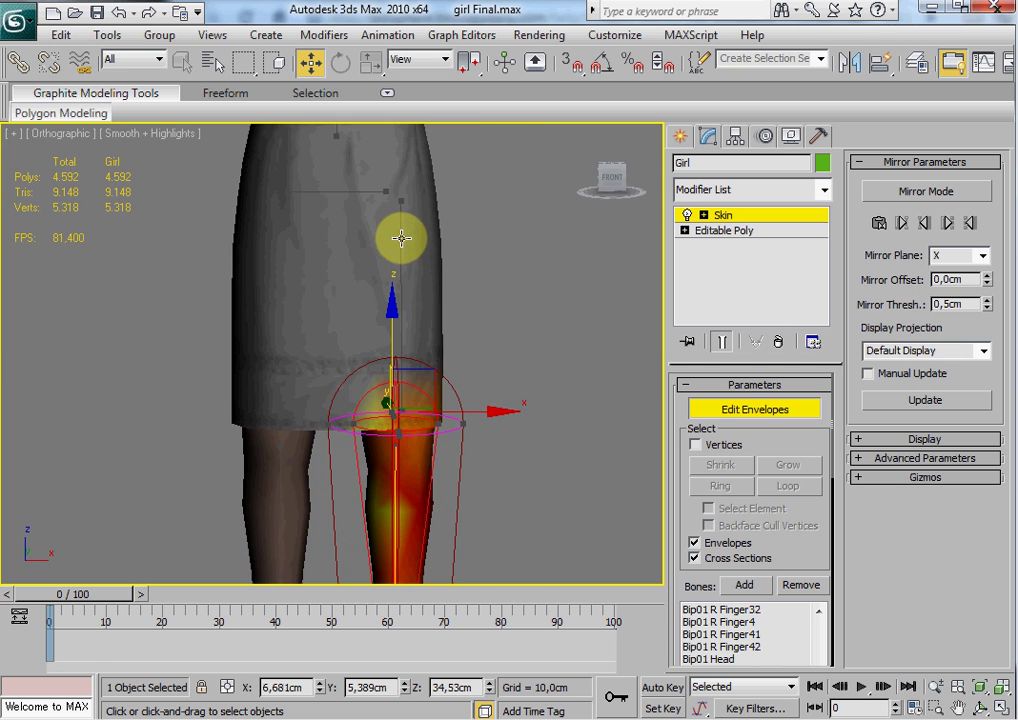
Select the left thigh bone's envelope and enlarge its inner cross section at the hip.
left_click(401, 239)
middle_click_drag(408, 246, 544, 312, "alt")
middle_click_drag(420, 198, 450, 345)
scroll(468, 338, "up", 3)
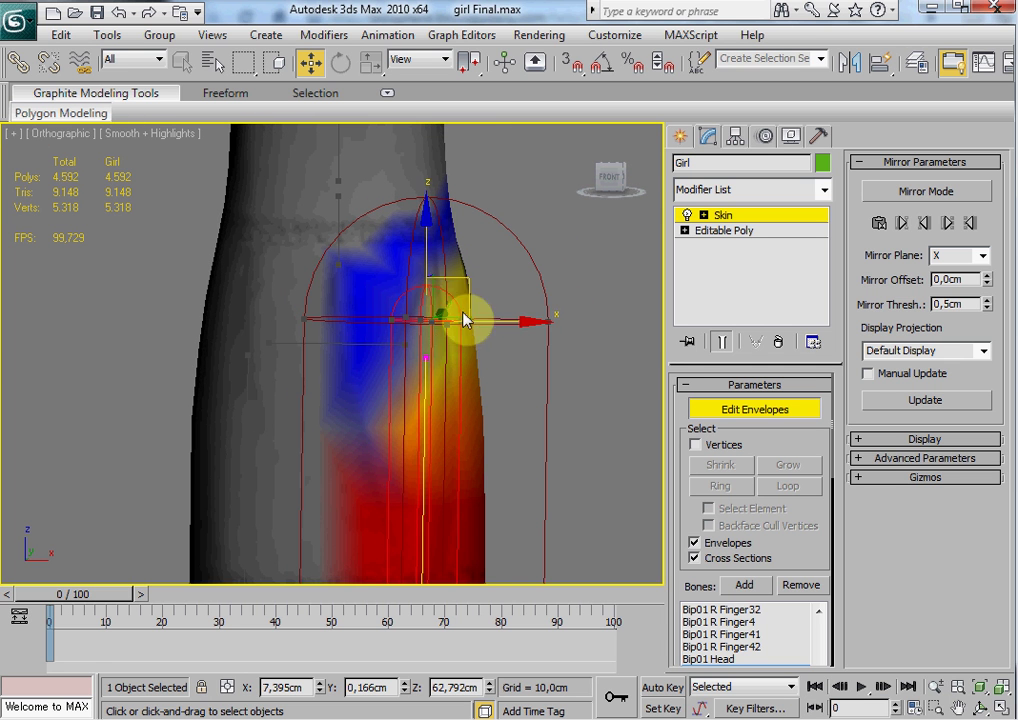
left_click_drag(457, 319, 554, 325)
middle_click_drag(461, 347, 492, 362, "alt")
scroll(432, 340, "down", 3)
left_click_drag(484, 343, 551, 345)
middle_click_drag(511, 390, 677, 409, "alt")
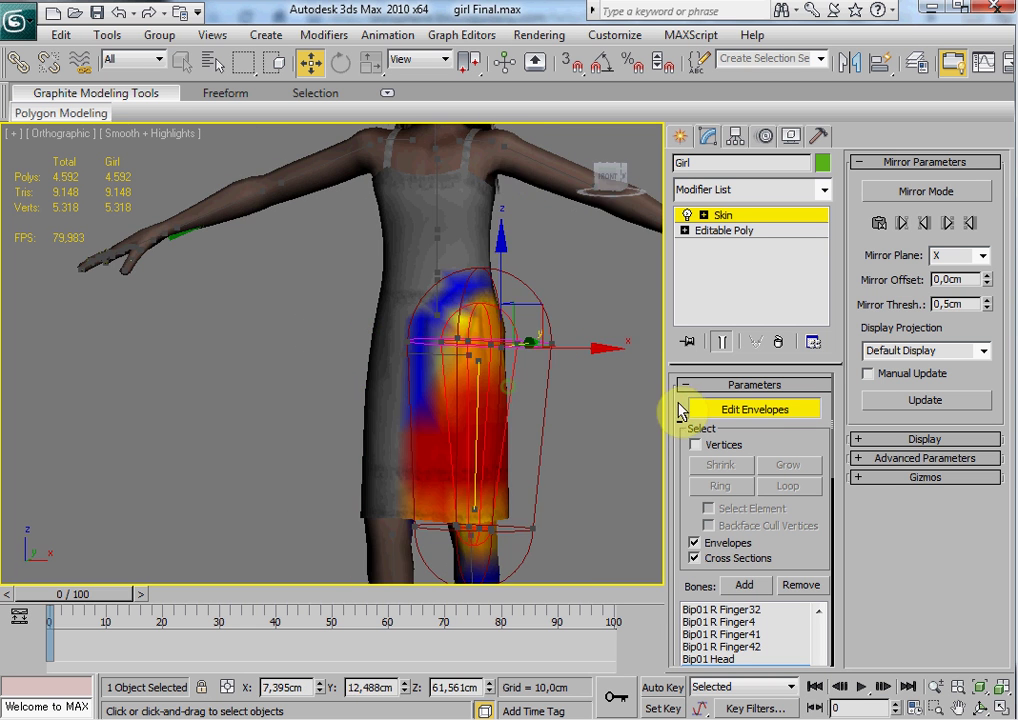
Widen both inner cross sections of the Bip01 Spine envelope to cover the full width of the waist.
left_click(440, 308)
left_click_drag(467, 313, 583, 297)
middle_click_drag(585, 300, 613, 302, "alt")
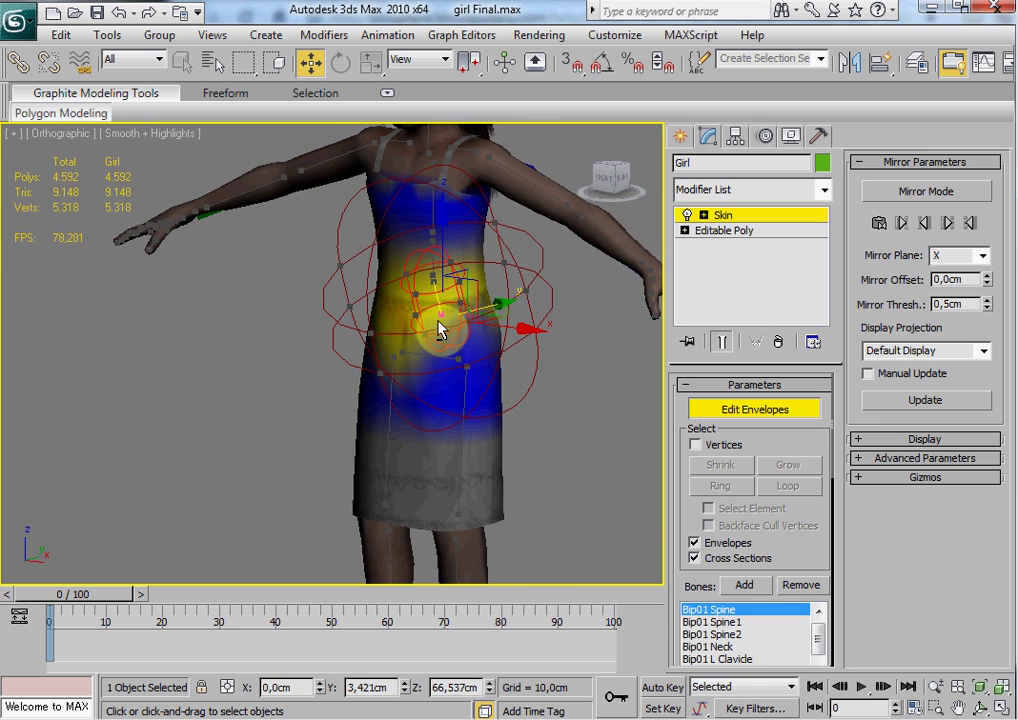
scroll(463, 328, "up", 5)
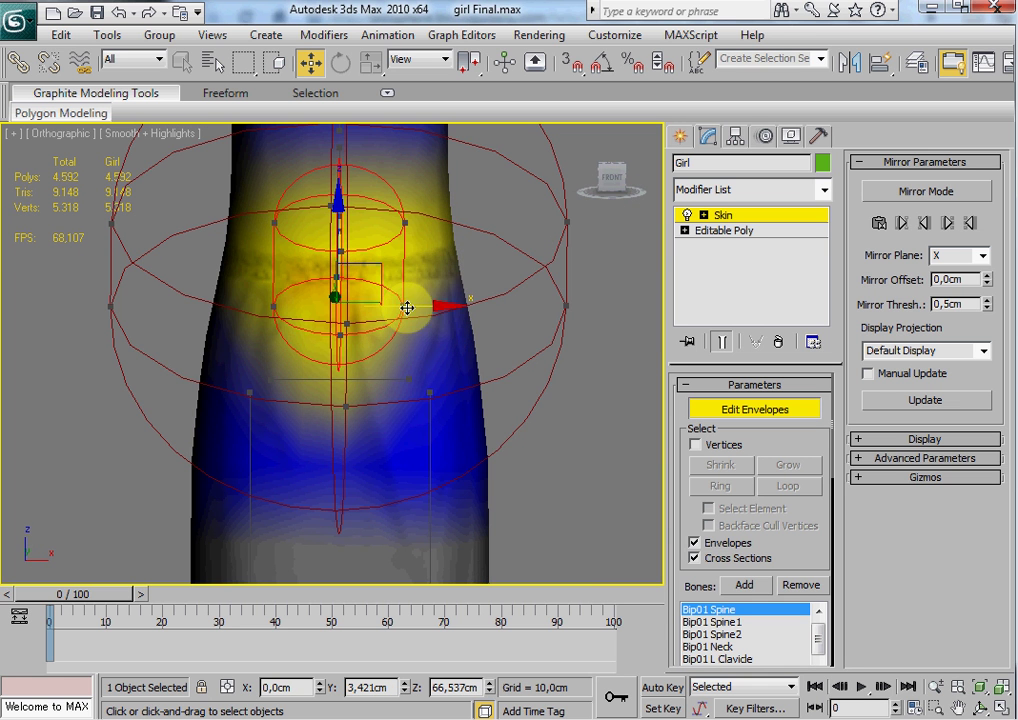
left_click_drag(405, 308, 552, 303)
left_click(407, 224)
left_click_drag(479, 220, 535, 216)
middle_click_drag(487, 198, 478, 265)
Lay the Bip01 Spine1 envelope's axis horizontally across the waist and enlarge its inner cross sections.
left_click(336, 285)
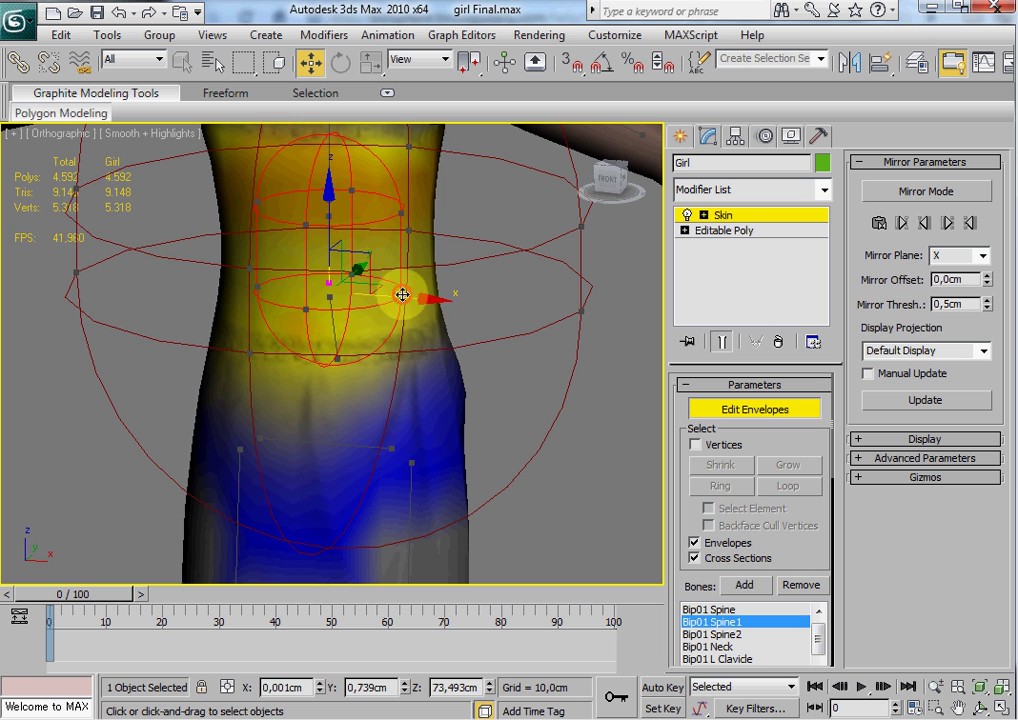
left_click_drag(404, 293, 484, 302)
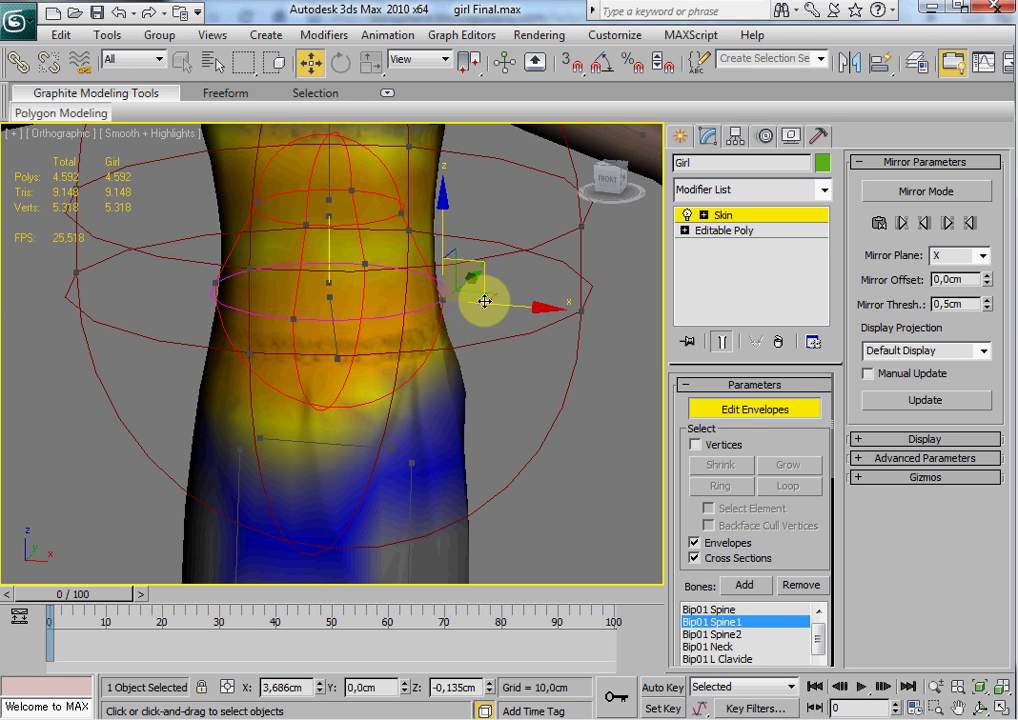
left_click(329, 217)
left_click_drag(370, 173, 278, 251)
left_click(340, 293)
left_click(404, 216)
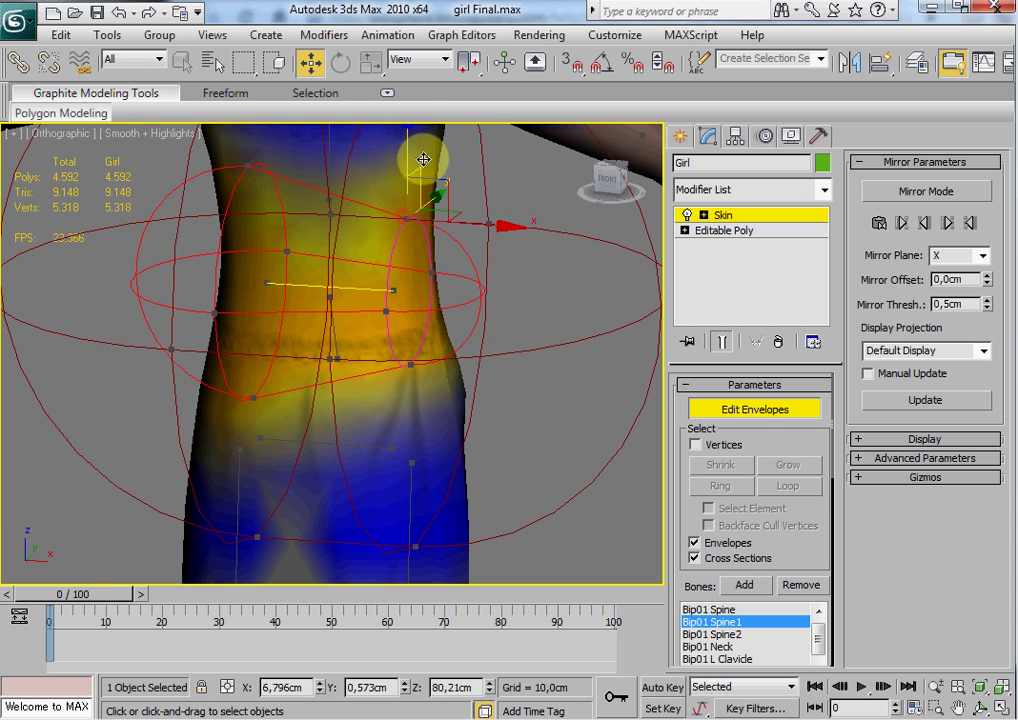
left_click_drag(411, 128, 409, 102)
scroll(284, 298, "down", 4)
Inspect the envelope weights of Bip01 Spine2 and the left upper arm, forearm and hand bones in turn.
left_click(341, 243)
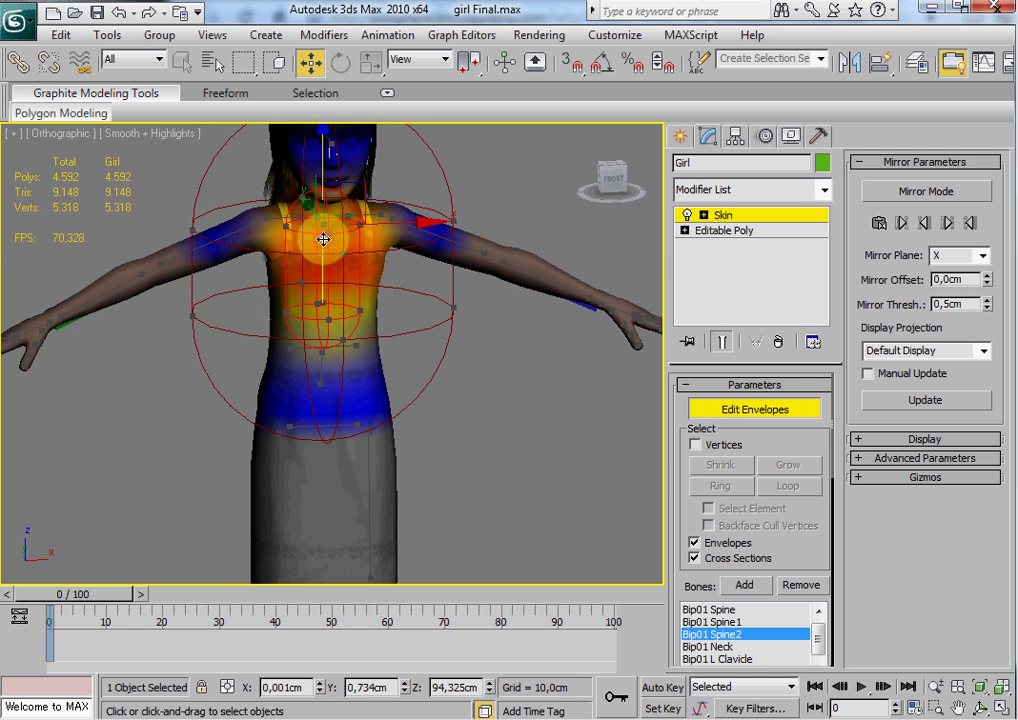
middle_click_drag(418, 295, 387, 356)
scroll(482, 400, "up", 4)
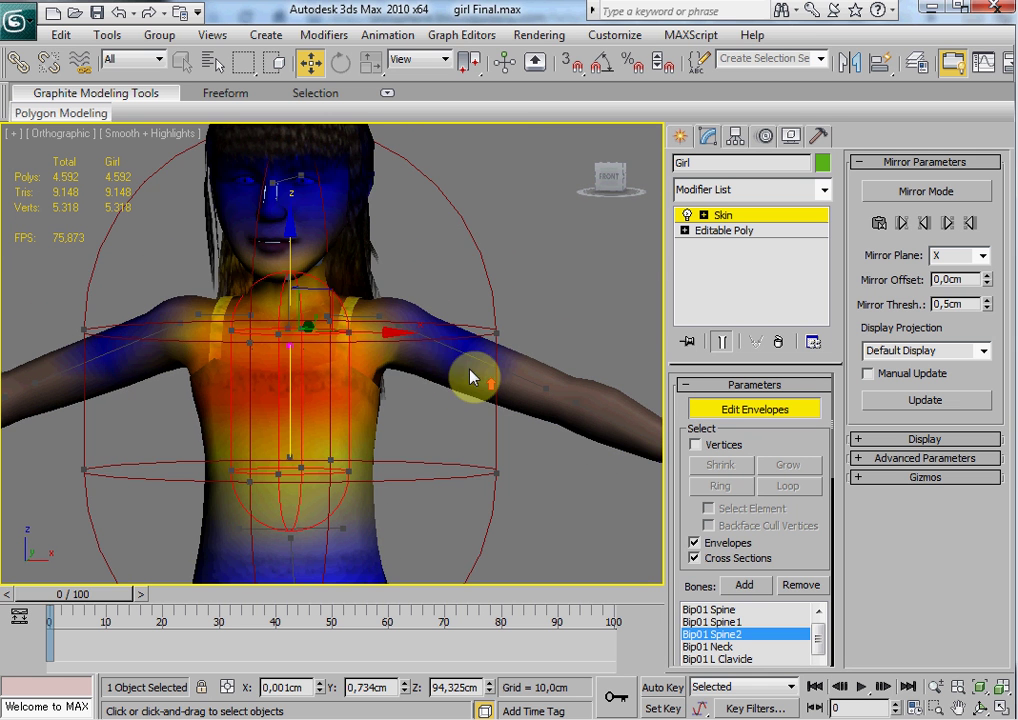
left_click(466, 360)
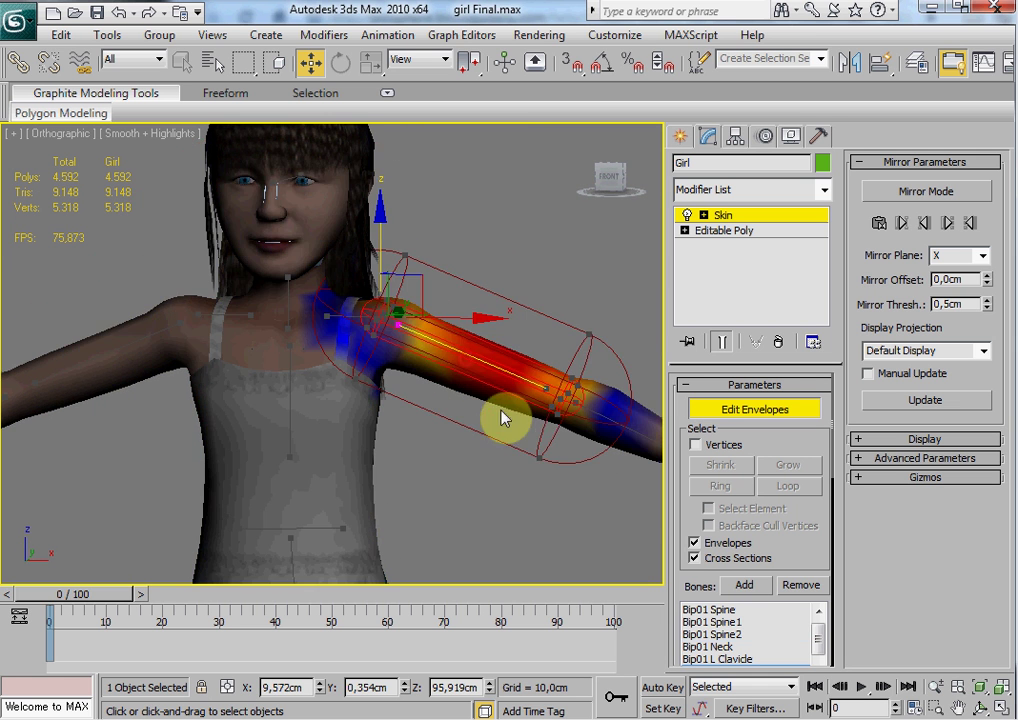
mouse_move(504, 427)
middle_mouse_down("alt")
mouse_move(473, 466)
mouse_move(506, 418)
mouse_move(340, 385)
middle_mouse_up("alt")
middle_click_drag(340, 385, 412, 426, "alt")
left_click(411, 411)
mouse_move(367, 487)
middle_mouse_down("alt")
mouse_move(495, 295)
mouse_move(482, 236)
mouse_move(297, 436)
mouse_move(364, 545)
mouse_move(559, 468)
mouse_move(370, 430)
middle_mouse_up("alt")
scroll(377, 388, "up", 6)
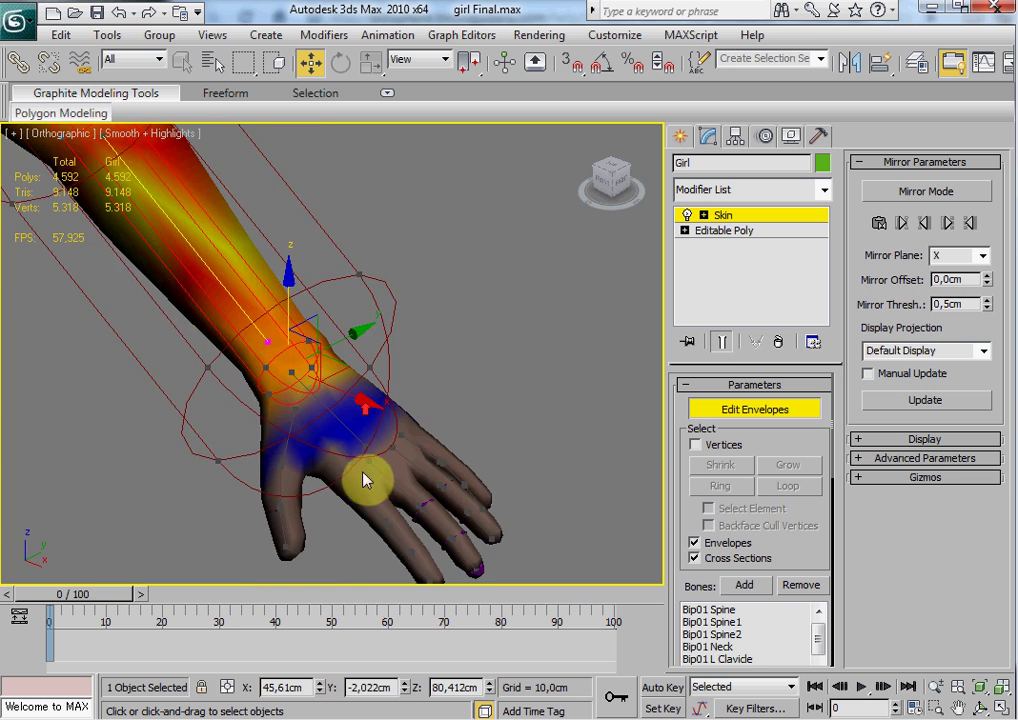
left_click(352, 438)
middle_click_drag(436, 453, 343, 305, "alt")
Widen both inner cross sections of the left ring finger's base bone envelope and shift its knuckle end sideways.
left_click(426, 474)
scroll(414, 348, "up", 4)
left_click(338, 255)
left_click_drag(409, 254, 455, 243)
left_click(315, 275)
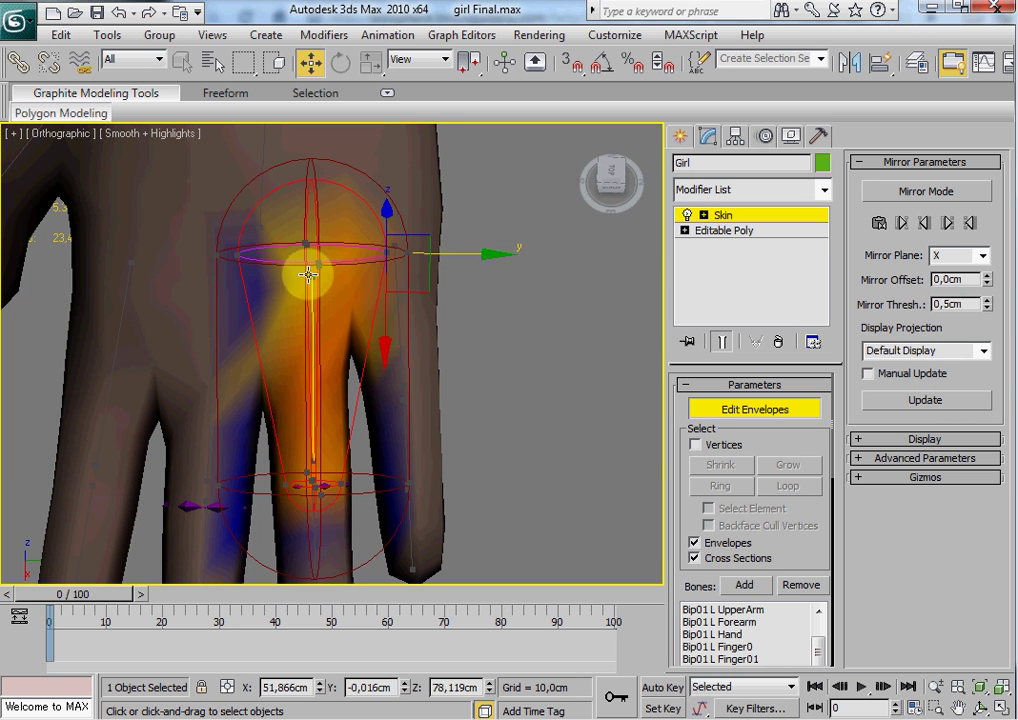
key("7")
left_click_drag(391, 261, 374, 251)
middle_click_drag(331, 321, 321, 168)
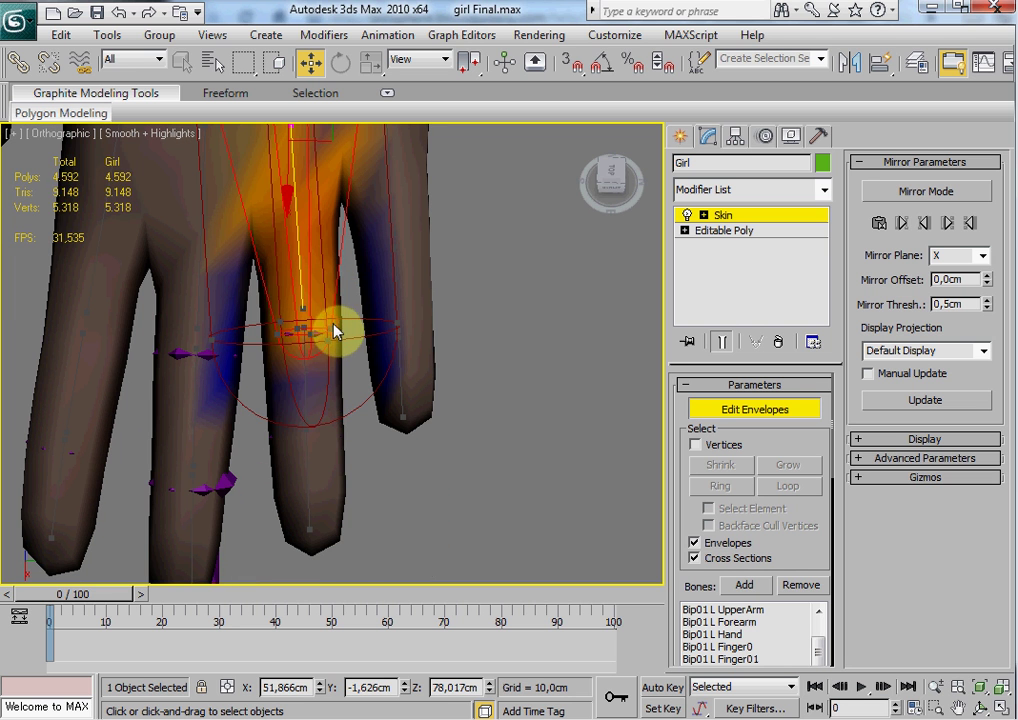
left_click_drag(329, 326, 362, 341)
Narrow the outer cross section at the fingertip-side end of the left ring finger's base bone envelope, close to the inner one.
left_click(435, 324)
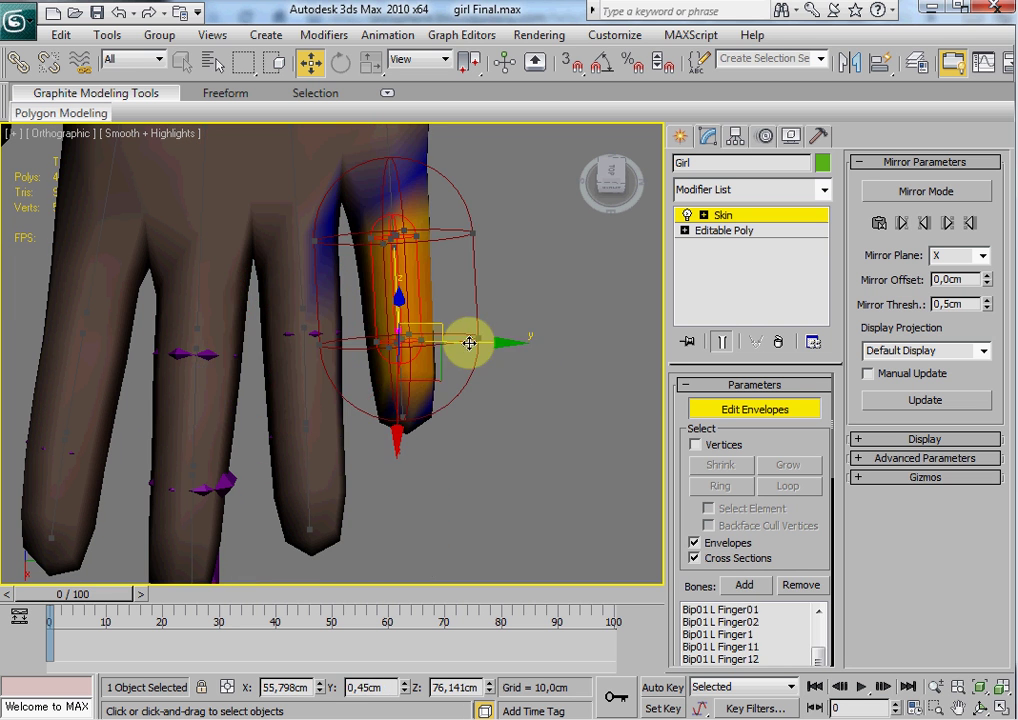
left_click(308, 300)
scroll(310, 300, "up", 5)
left_click(515, 262)
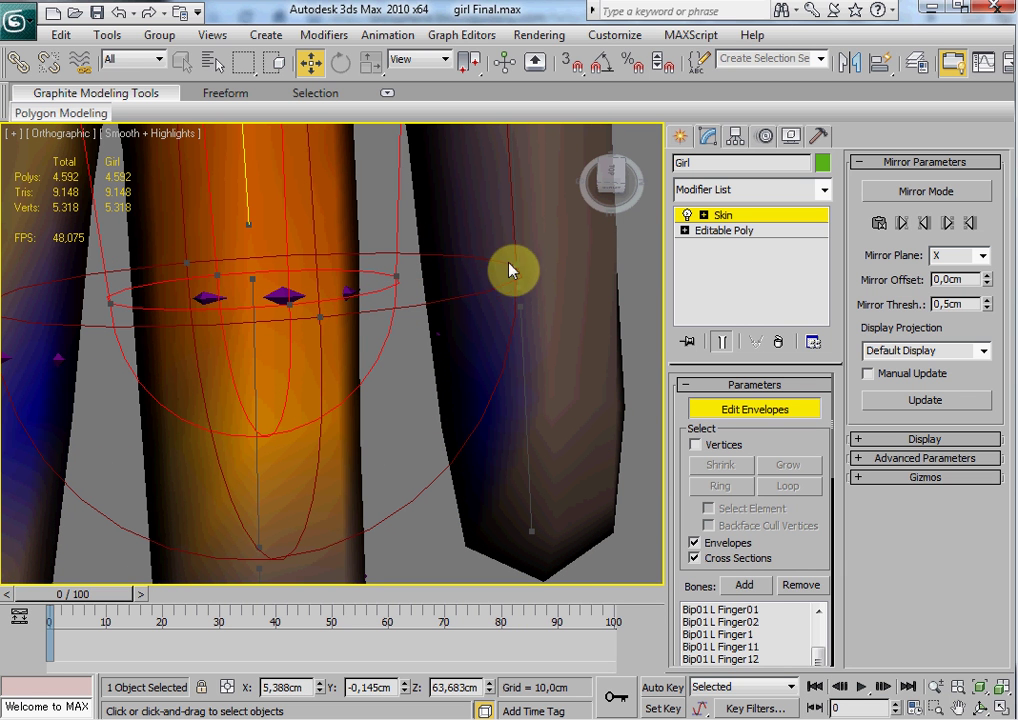
left_click_drag(510, 263, 448, 271)
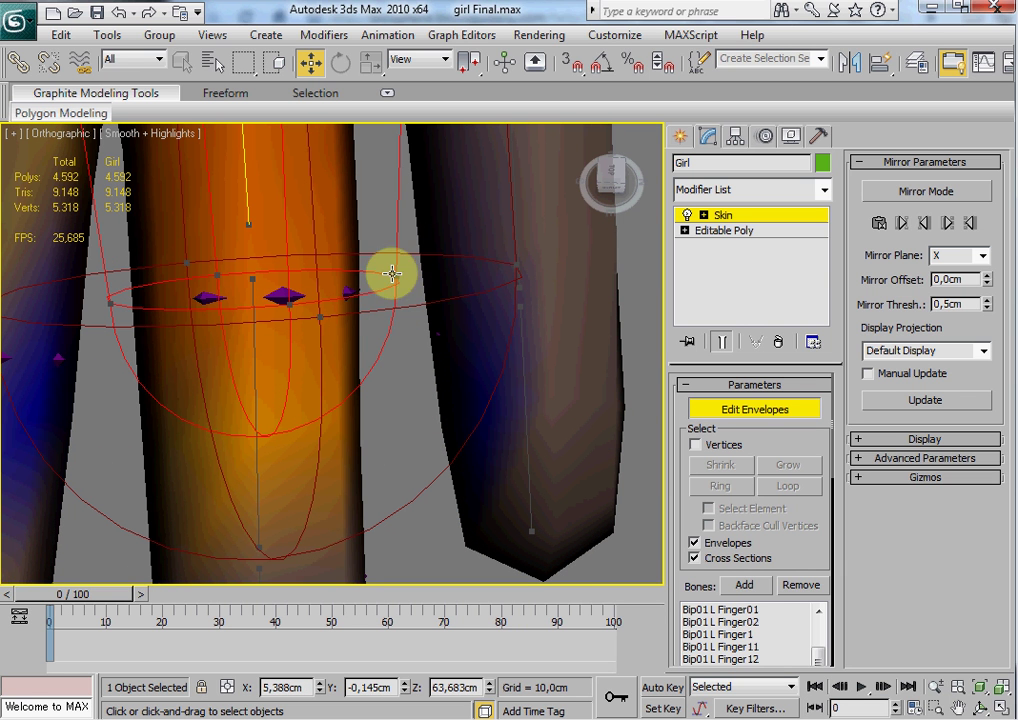
left_click(513, 268)
left_click_drag(552, 263, 463, 259)
middle_click_drag(364, 245, 345, 288)
scroll(345, 288, "down", 5)
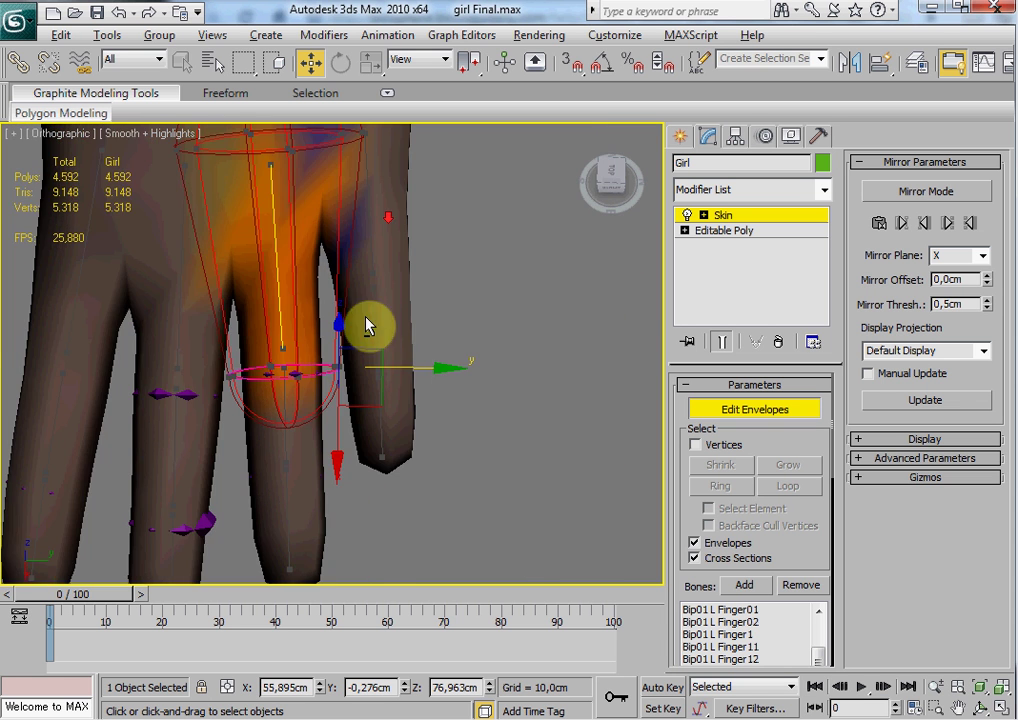
Narrow the outer cross section at the palm end of the left ring finger's base bone envelope.
middle_click_drag(409, 348, 359, 279, "alt")
left_click(334, 263)
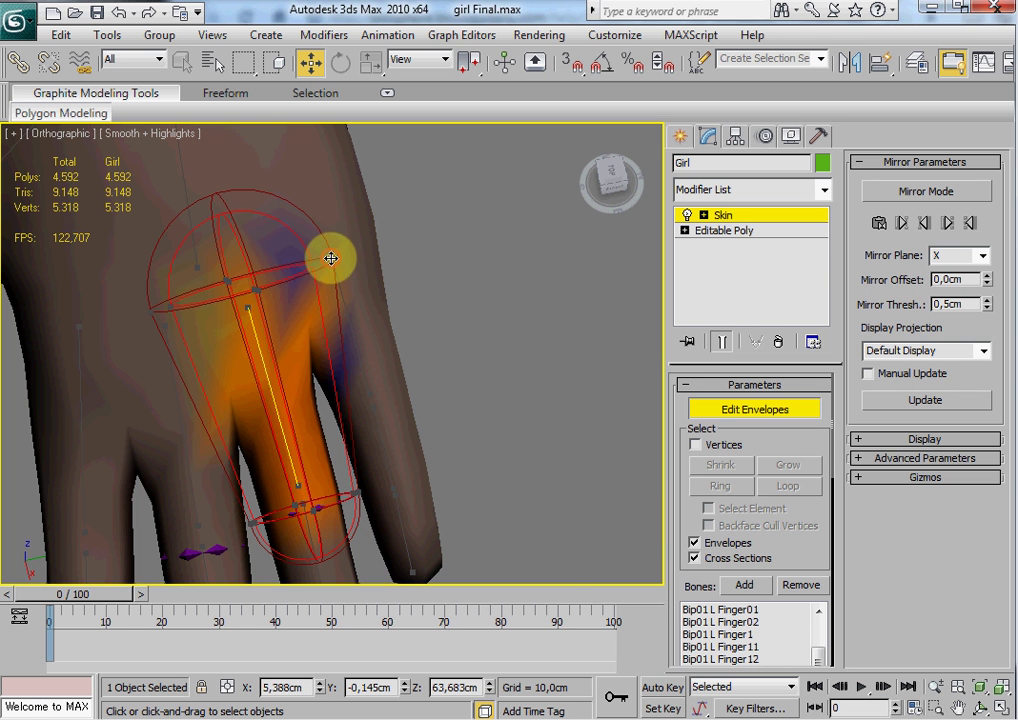
scroll(340, 260, "up", 4)
middle_click_drag(357, 268, 343, 385)
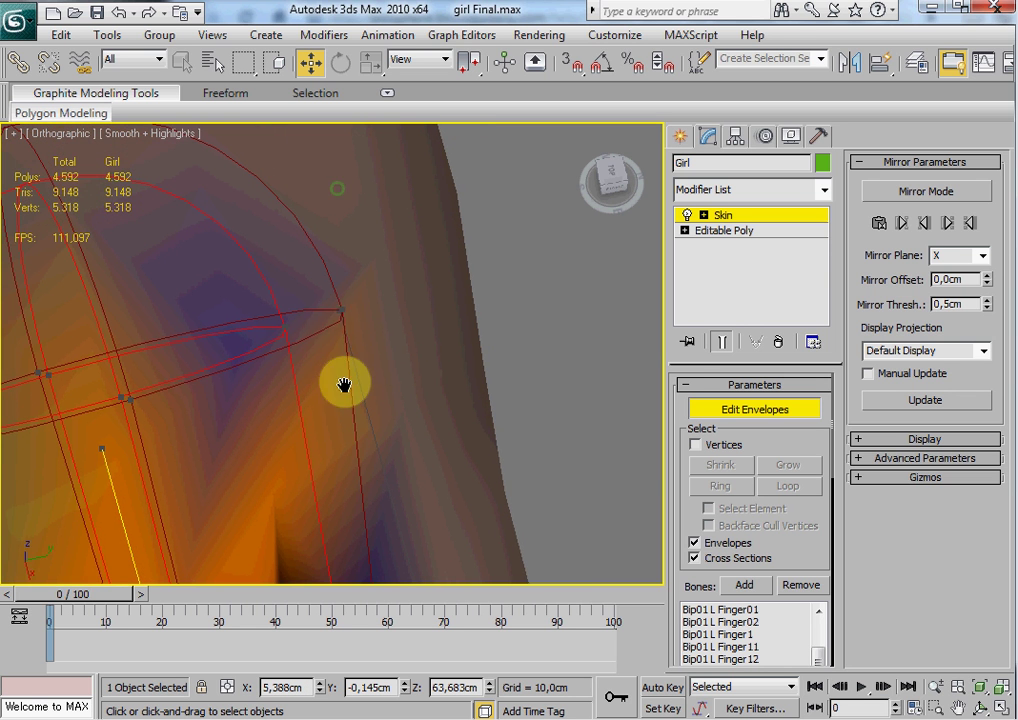
left_click(355, 314)
left_click_drag(391, 295, 360, 300)
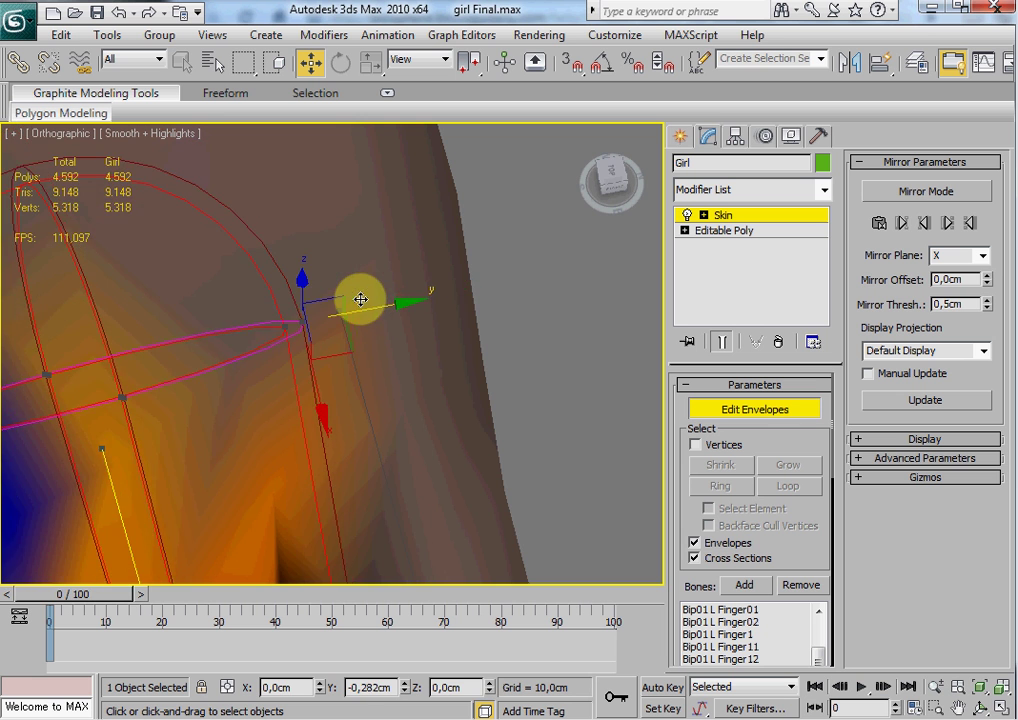
scroll(407, 375, "down", 5)
Widen both inner cross sections of the left little finger's base bone envelope beyond the finger's width.
middle_click_drag(436, 475, 341, 418, "alt")
left_click(341, 418)
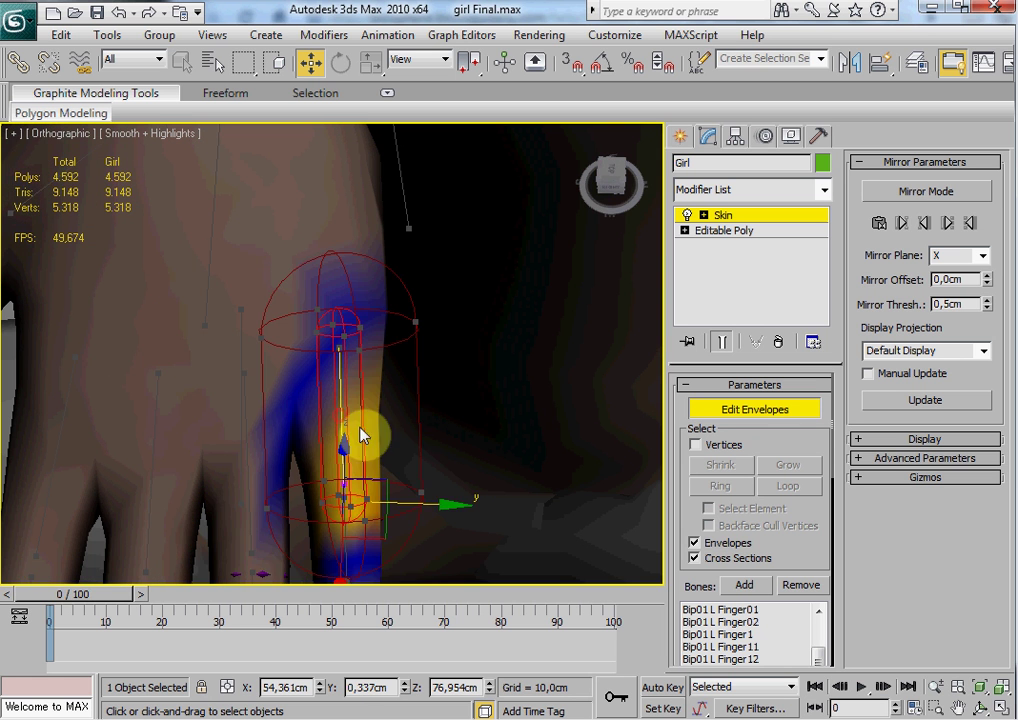
middle_click_drag(416, 437, 358, 313)
scroll(332, 325, "up", 4)
middle_click_drag(341, 359, 347, 385)
left_click(306, 400)
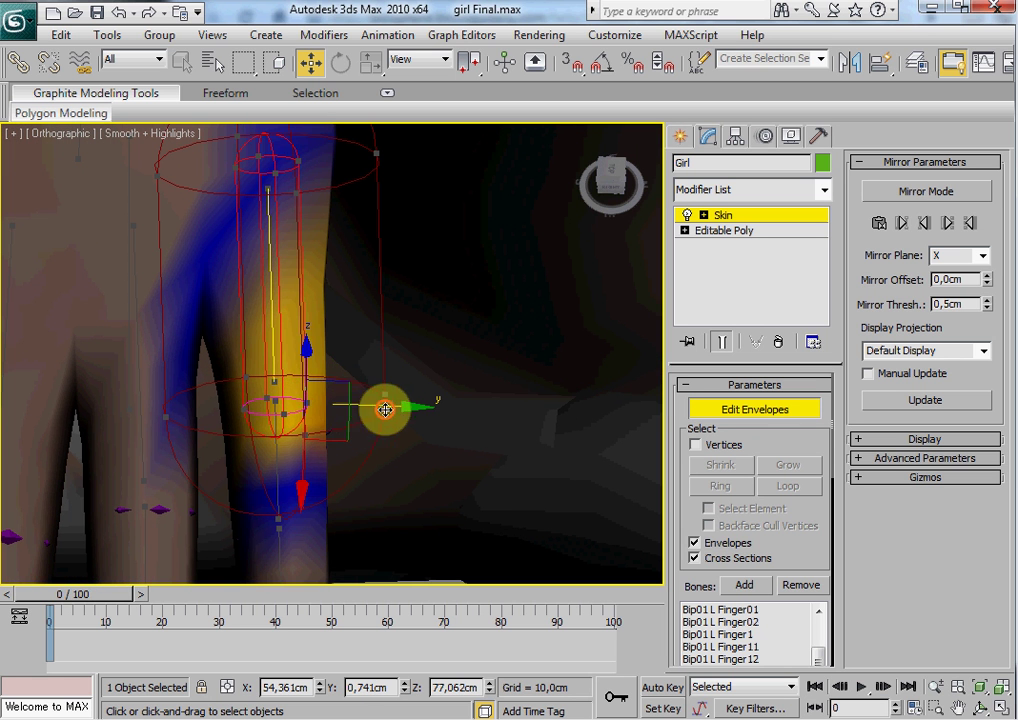
left_click_drag(390, 408, 434, 404)
middle_click_drag(341, 250, 347, 302)
left_click(302, 211)
left_click_drag(409, 216, 466, 212)
Narrow the outer cross section at the fingertip-side end of the left little finger's base bone envelope.
middle_click_drag(287, 389, 270, 283)
left_click(377, 359)
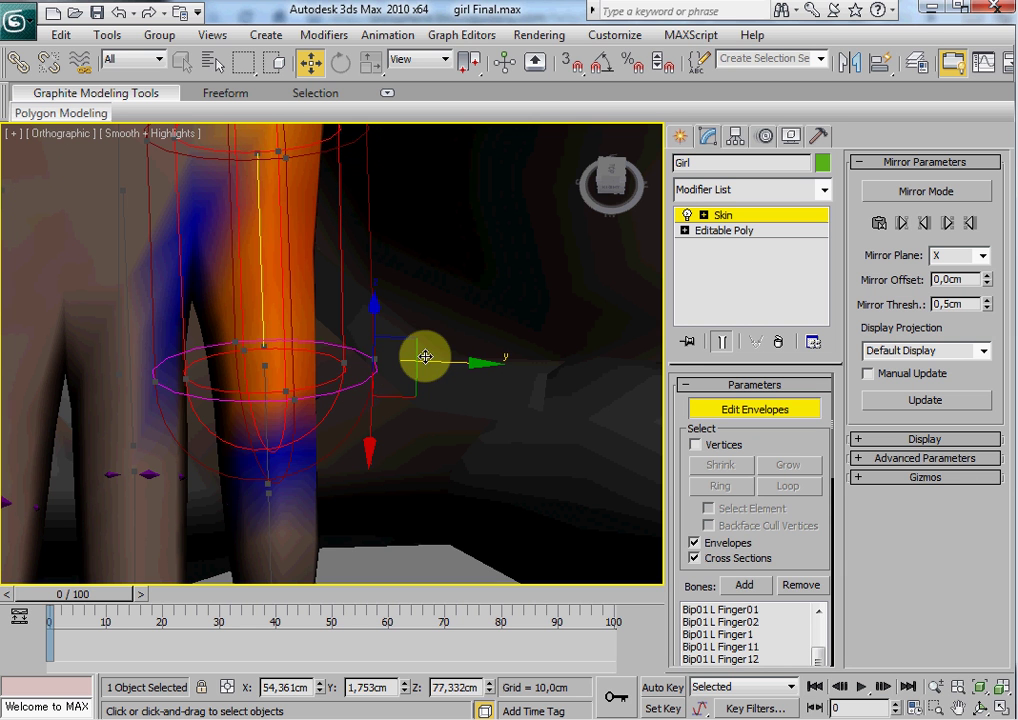
left_click_drag(425, 356, 404, 350)
middle_click_drag(357, 427, 268, 388)
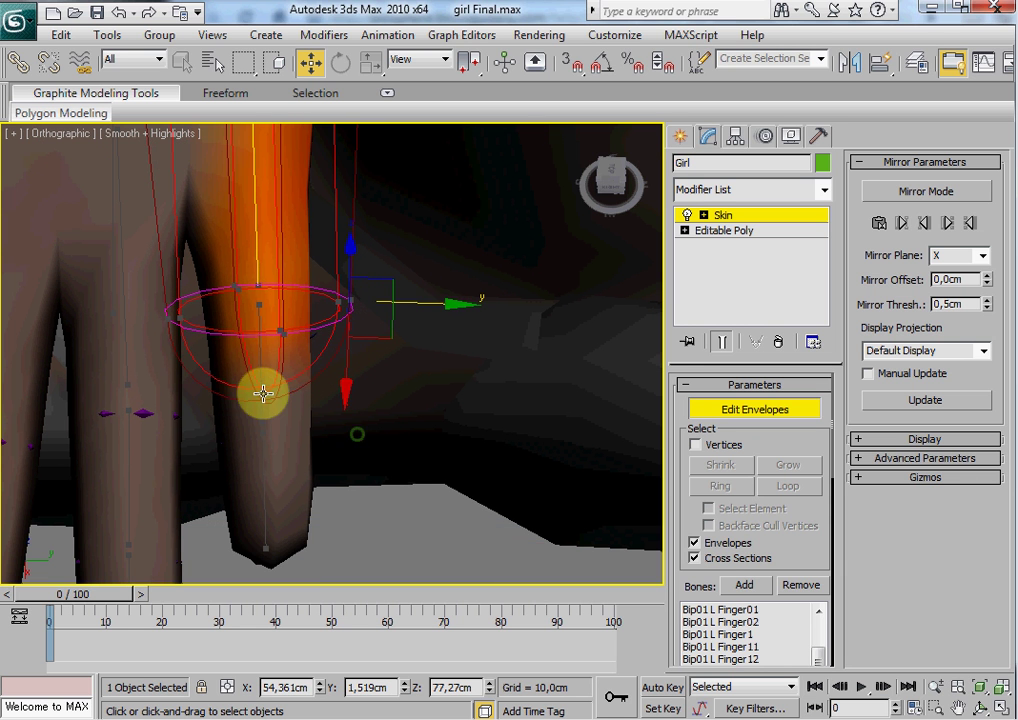
Widen the inner cross sections of the left little finger's second bone envelope and bring its outer ones close around them.
left_click(261, 359)
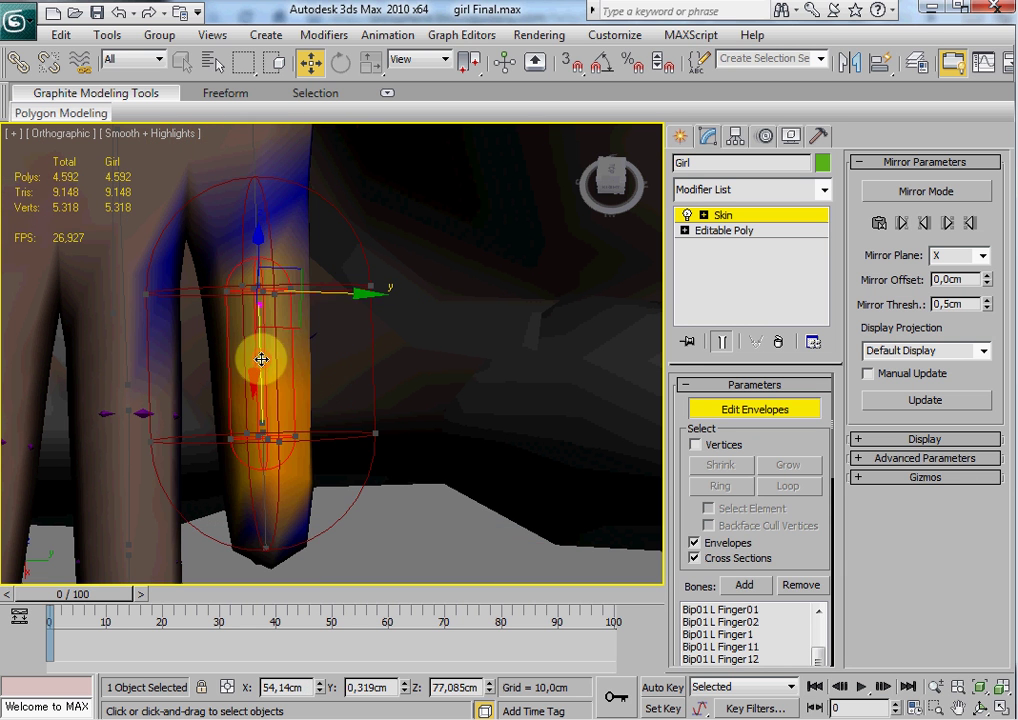
left_click(294, 291)
left_click_drag(341, 291, 365, 291)
left_click(371, 287)
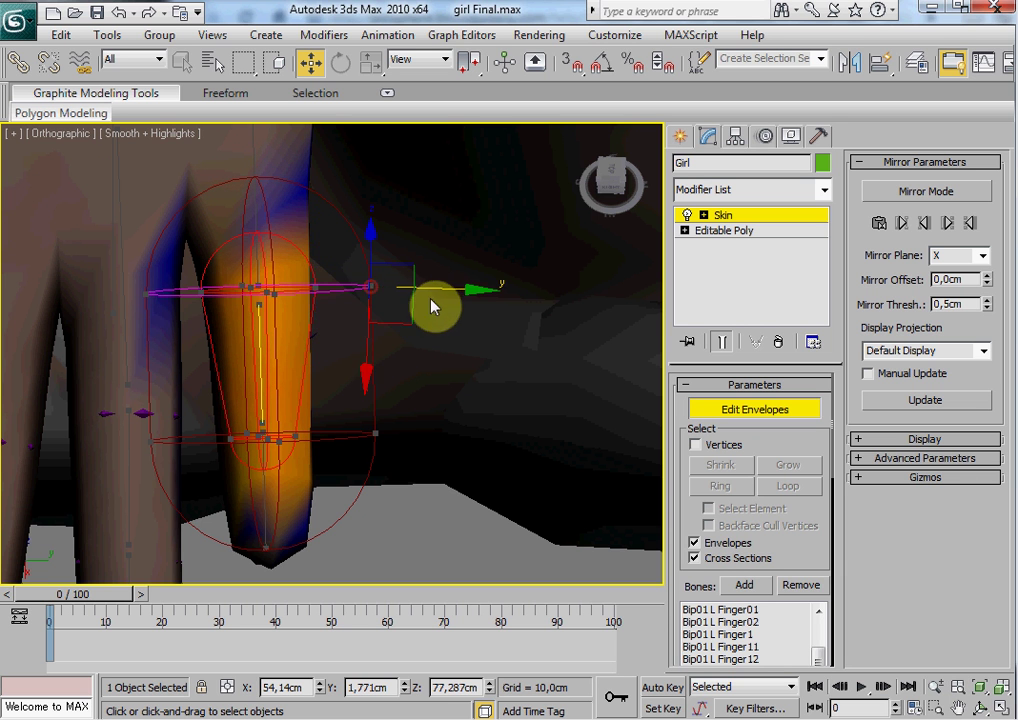
left_click_drag(438, 305, 305, 445)
left_click(372, 430)
left_click(298, 437)
mouse_move(386, 438)
left_mouse_down()
mouse_move(404, 432)
mouse_move(381, 429)
mouse_move(391, 425)
left_mouse_up()
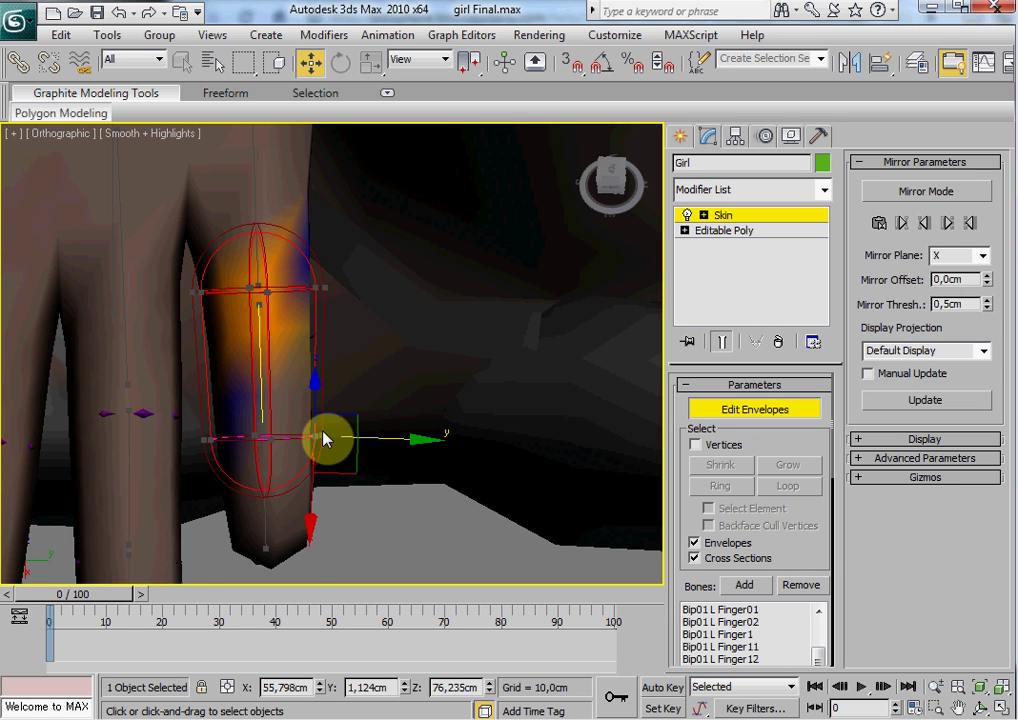
left_click_drag(323, 432, 387, 434)
Select the head bone's envelope to show its weights on the girl's face and hair.
key("7")
scroll(206, 368, "down", 3)
middle_click_drag(252, 466, 266, 427, "alt")
scroll(268, 426, "down", 3)
middle_click_drag(335, 410, 388, 368)
middle_click_drag(335, 200, 363, 393)
scroll(363, 393, "up", 7)
middle_click_drag(386, 455, 402, 305)
middle_click_drag(422, 462, 390, 415, "alt")
scroll(265, 362, "up", 5)
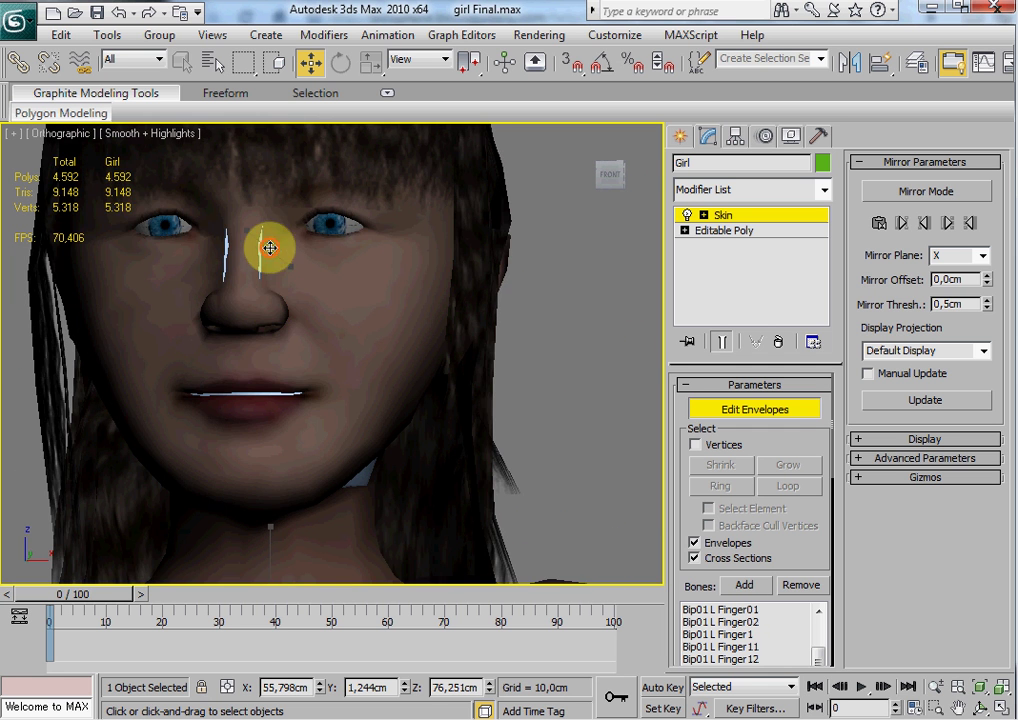
left_click(270, 247)
Examine the head envelope's influence on the face, hair, shoulders and chest from several angles and at full-body distance.
middle_click_drag(295, 333, 545, 231, "alt")
scroll(284, 311, "up", 3)
scroll(330, 367, "up", 2)
scroll(296, 350, "down", 2)
middle_click_drag(498, 339, 382, 295)
scroll(354, 354, "down", 2)
middle_click_drag(354, 354, 426, 357, "alt")
scroll(475, 377, "down", 4)
middle_click_drag(476, 388, 437, 369, "alt")
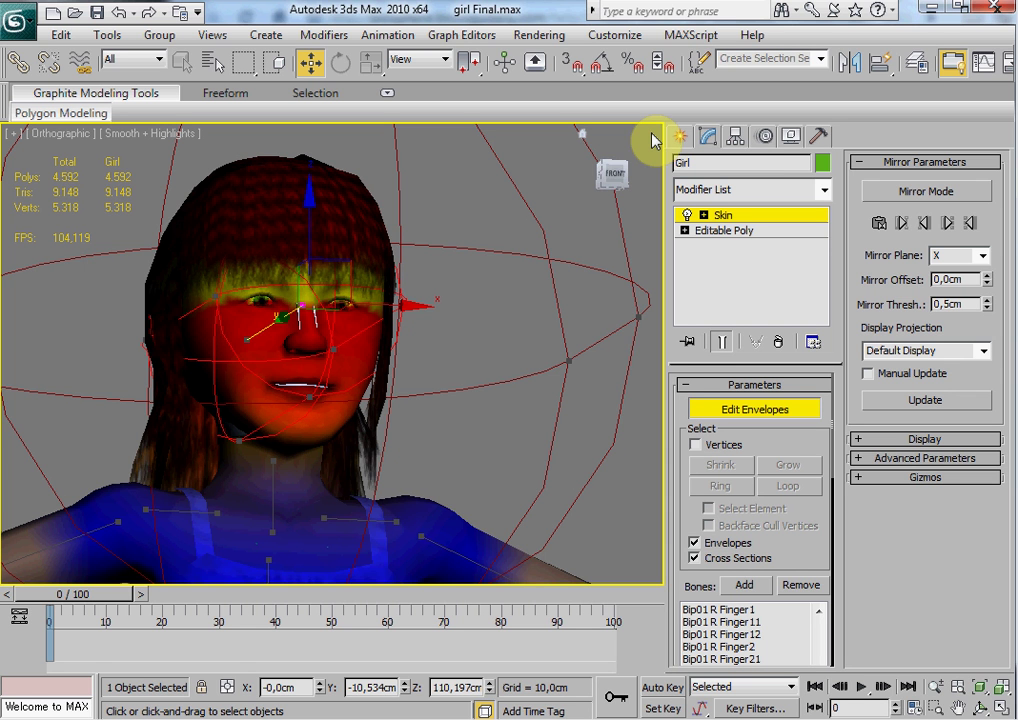
scroll(440, 298, "down", 2)
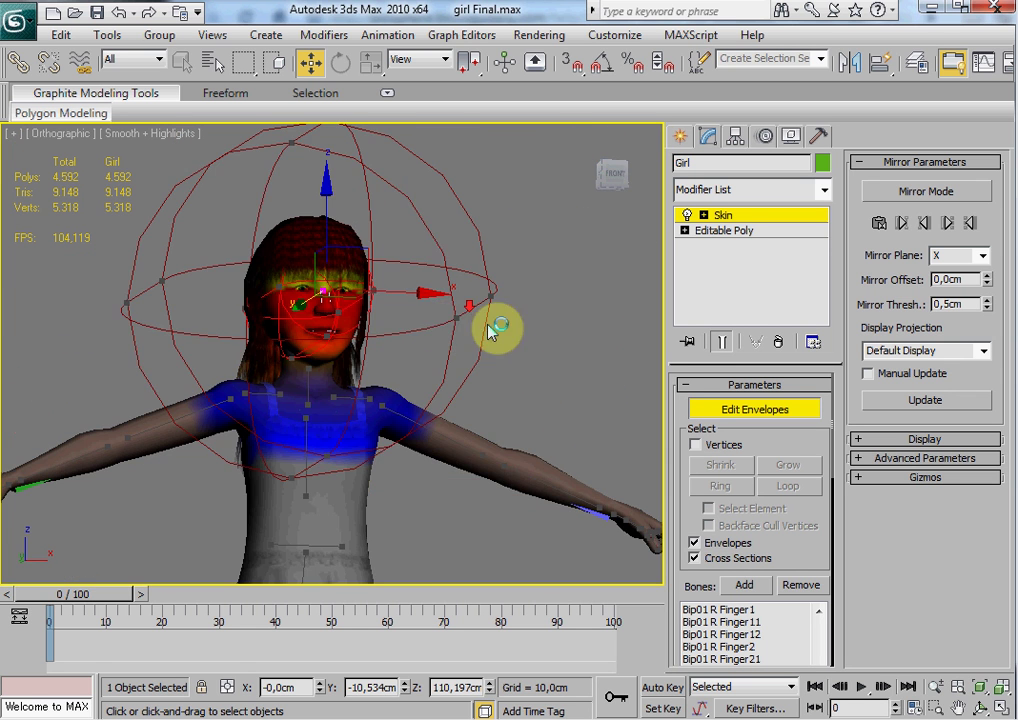
middle_click_drag(513, 357, 451, 405, "alt")
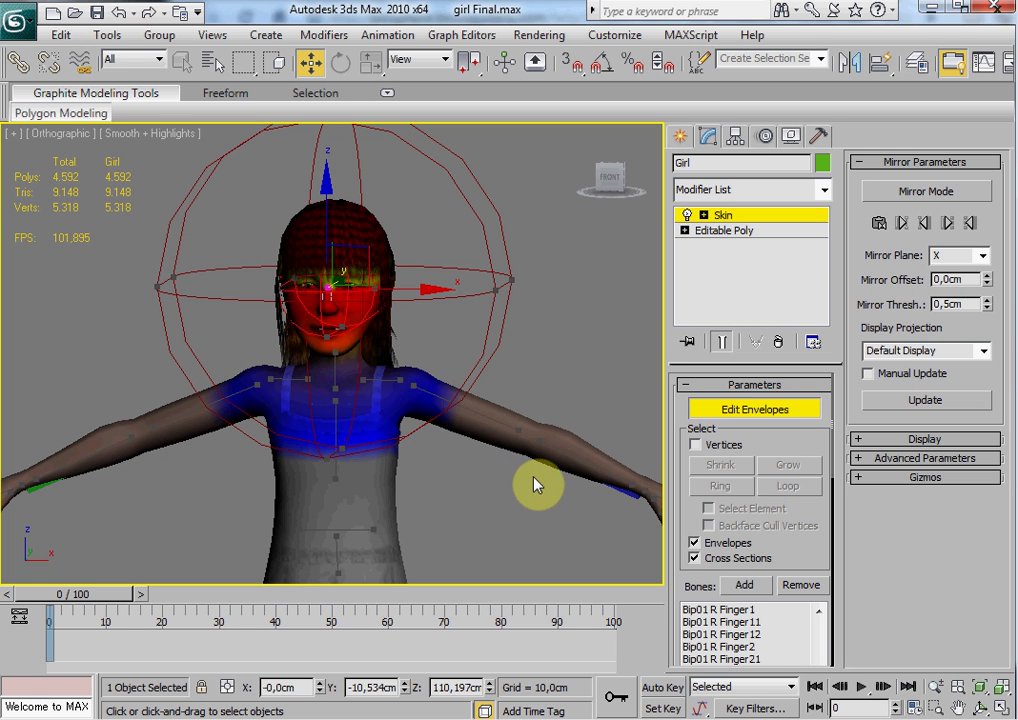
middle_click_drag(480, 436, 467, 326)
scroll(455, 400, "down", 5)
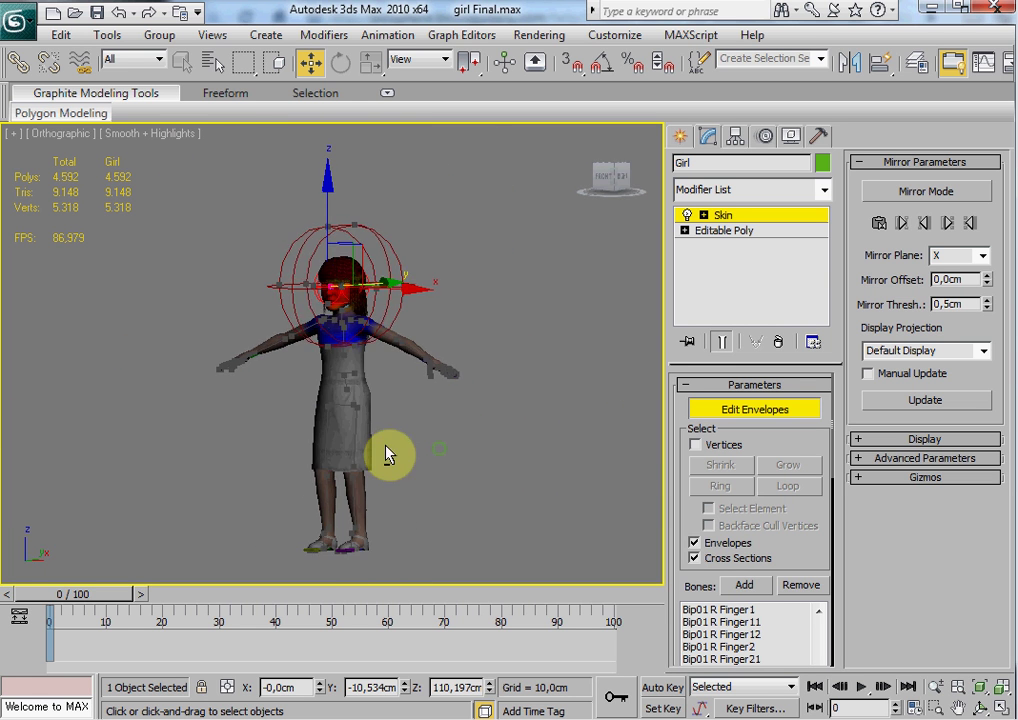
scroll(441, 398, "down", 3)
middle_click_drag(449, 456, 435, 386)
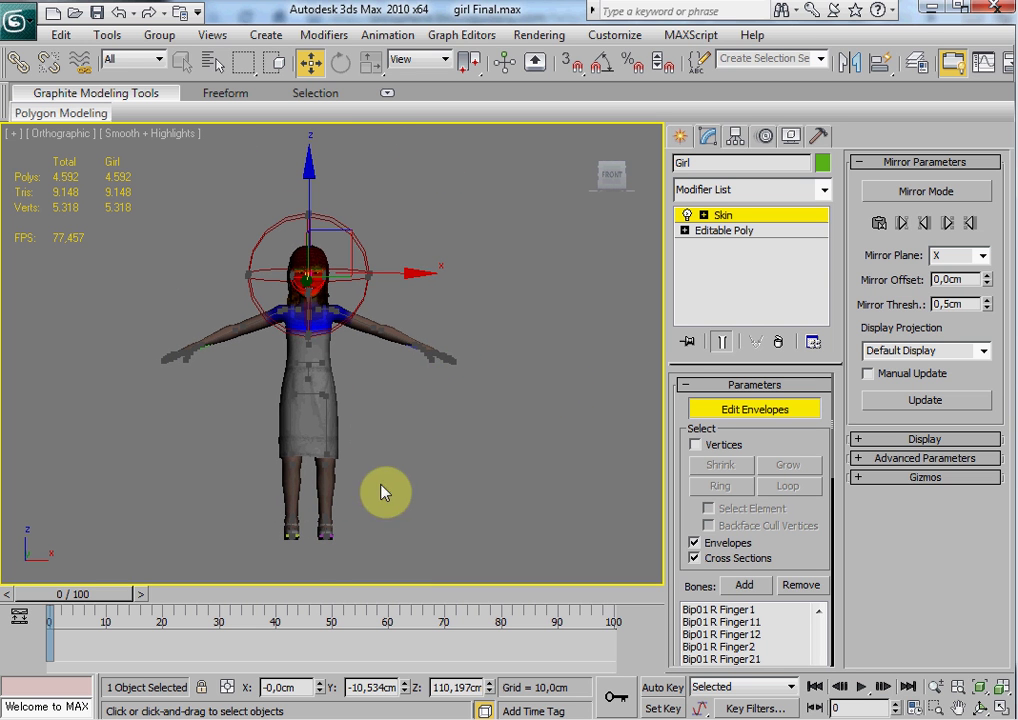